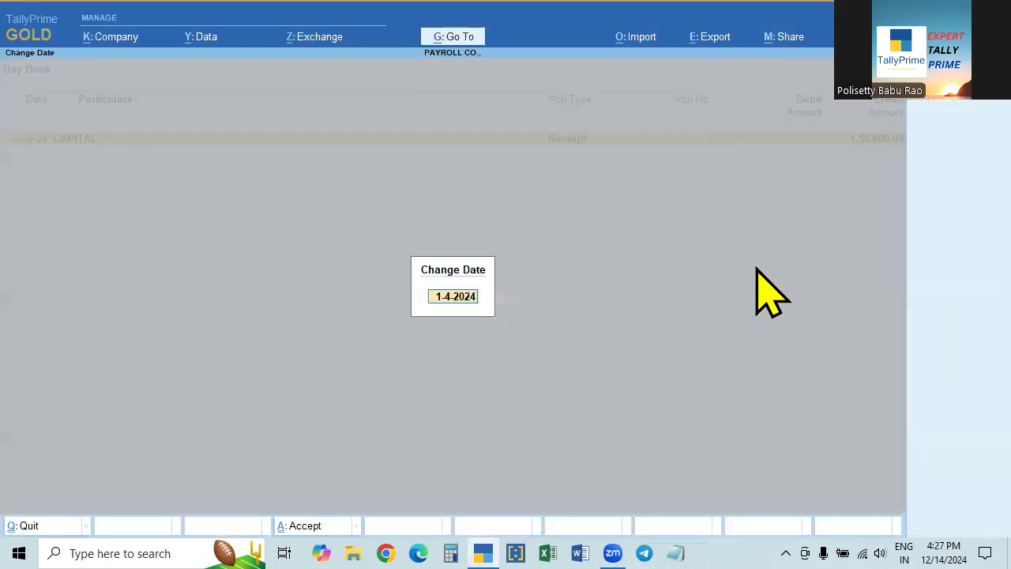
- Show the 1-4-2024 Day Book and browse its attendance, overtime and payroll vouchers
key(space)
key(Return)
key(Down)
key(Down)
key(Down)
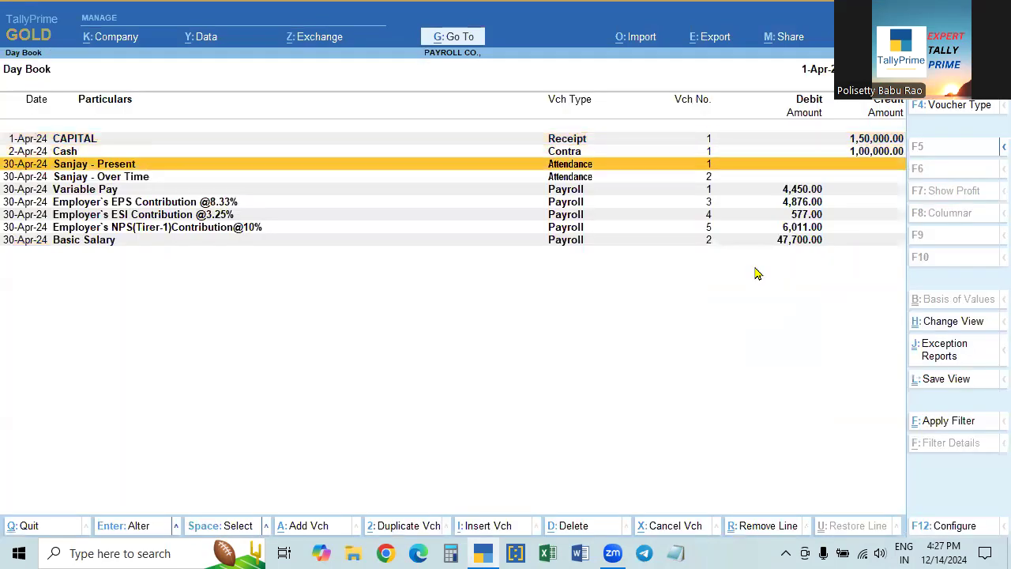
key(Up)
key(Down)
key(Down)
key(Down)
key(Down)
key(Down)
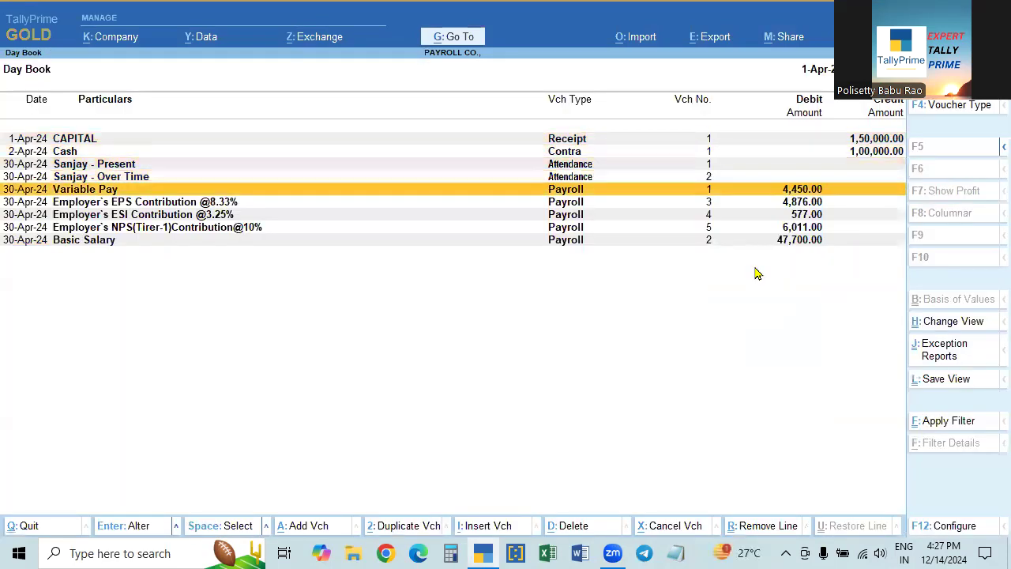
key(Up)
key(Up)
key(Up)
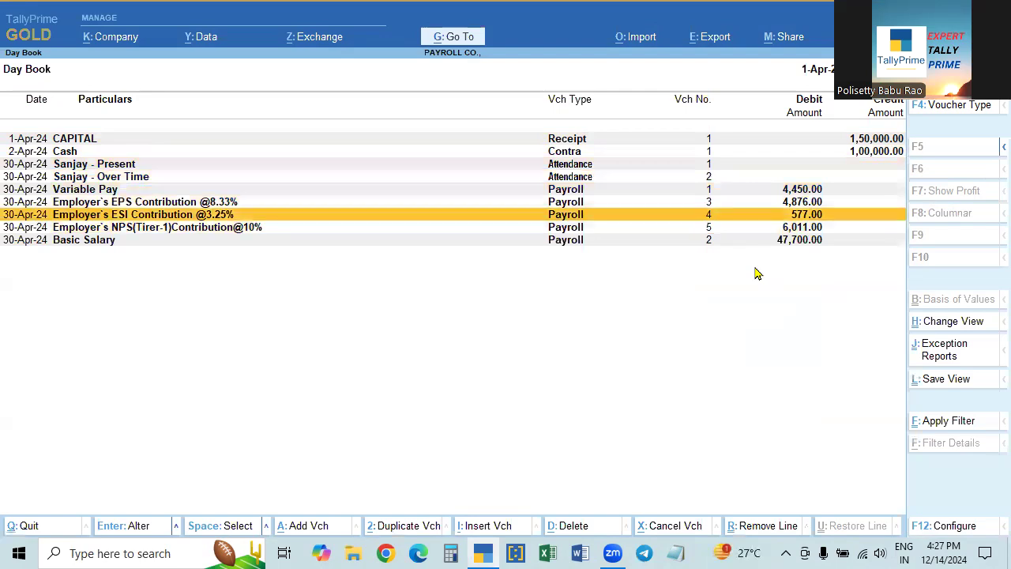
key(Down)
key(Down)
key(Down)
key(Down)
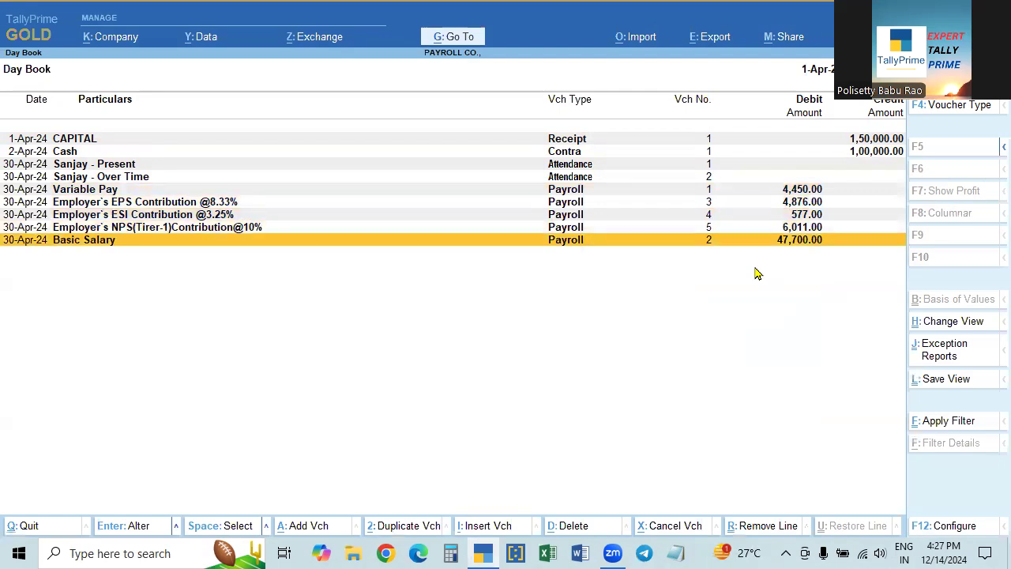
key(Up)
key(Up)
key(Up)
key(Up)
key(Up)
key(Up)
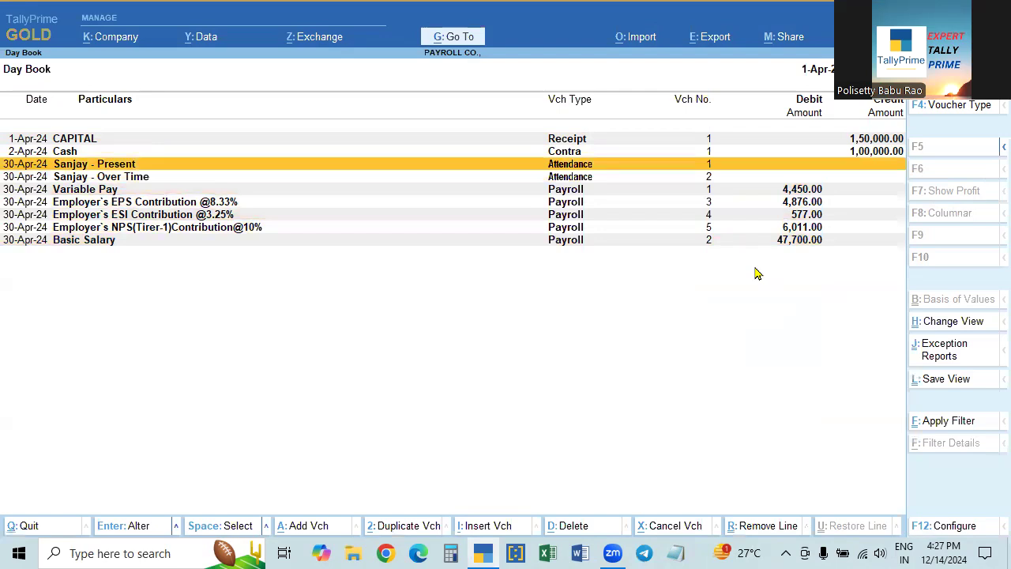
key(Down)
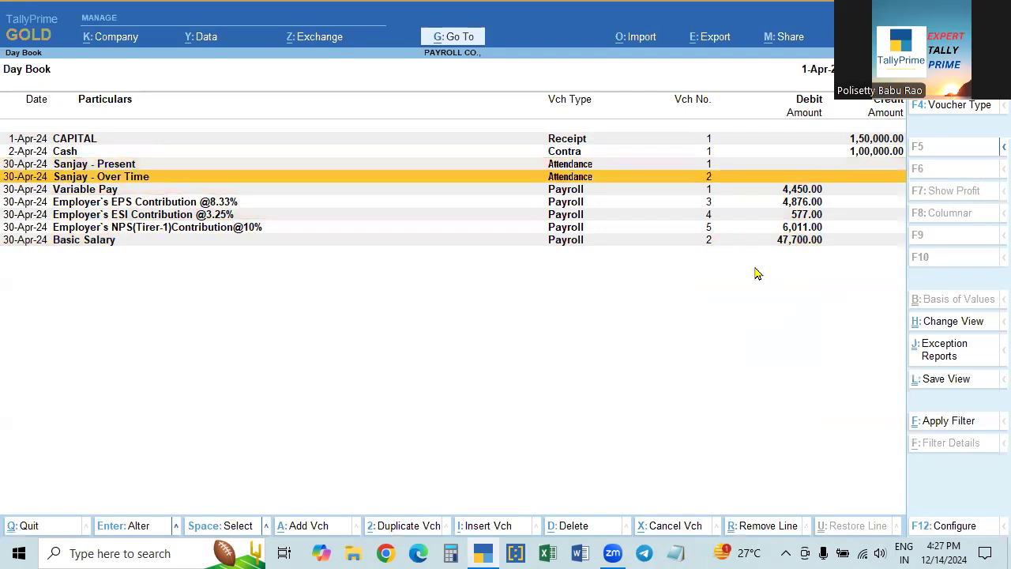
key(Down)
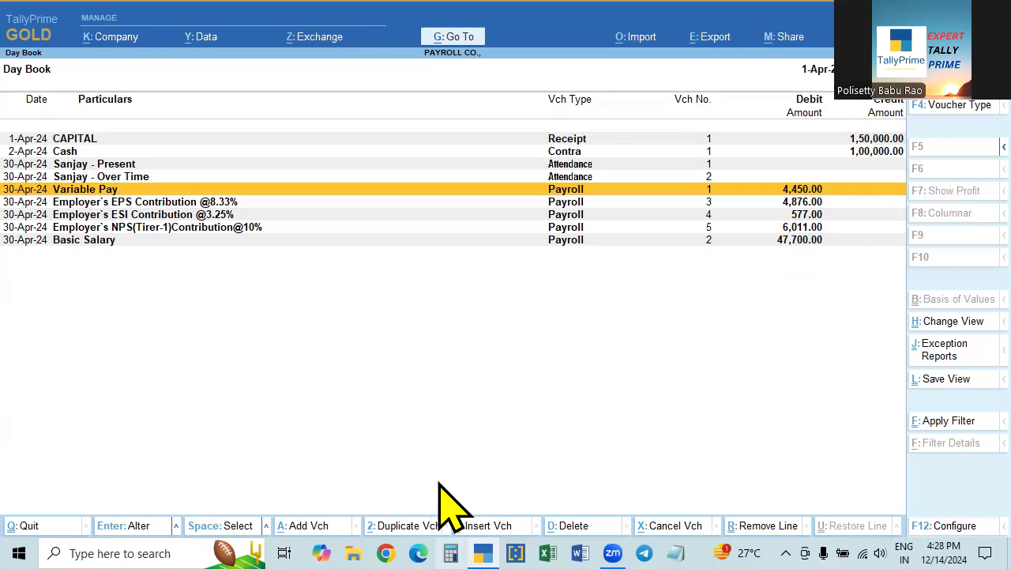
- Open the Variable Pay voucher and enter its 14,400 amount in Calculator
click(450, 554)
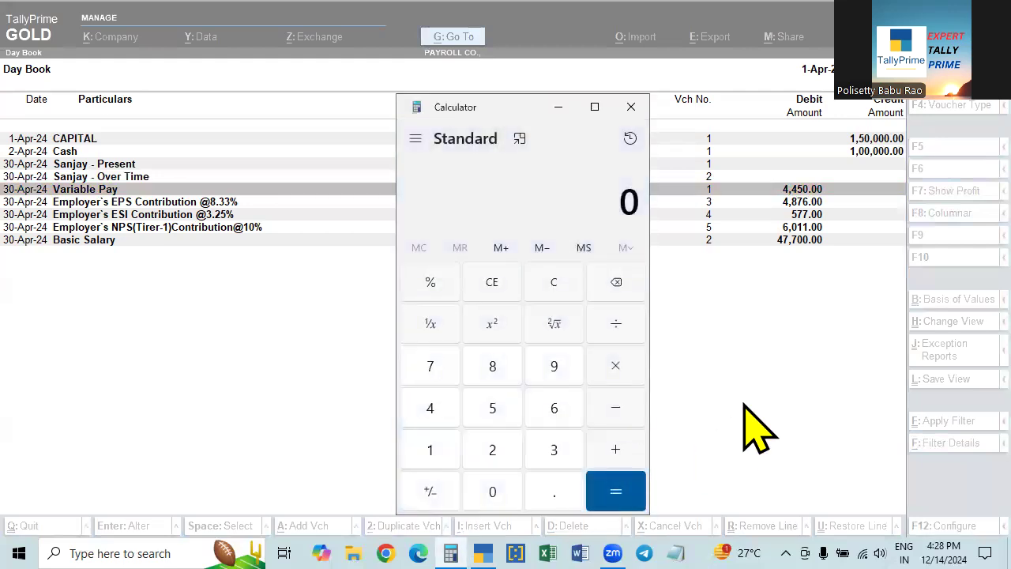
click(747, 429)
key(Return)
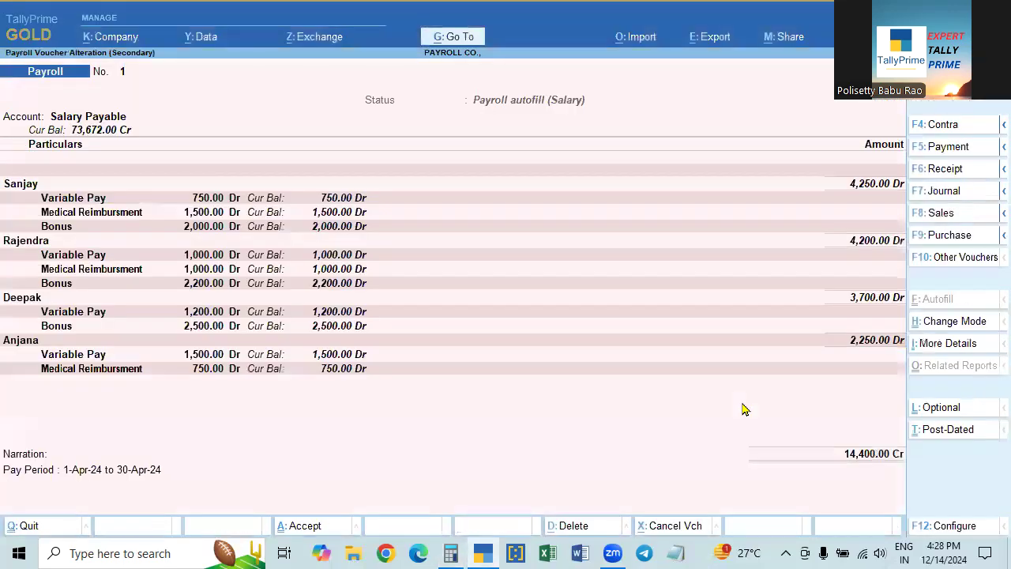
key(alt+Tab)
text(14,400)
key(Return)
click(745, 501)
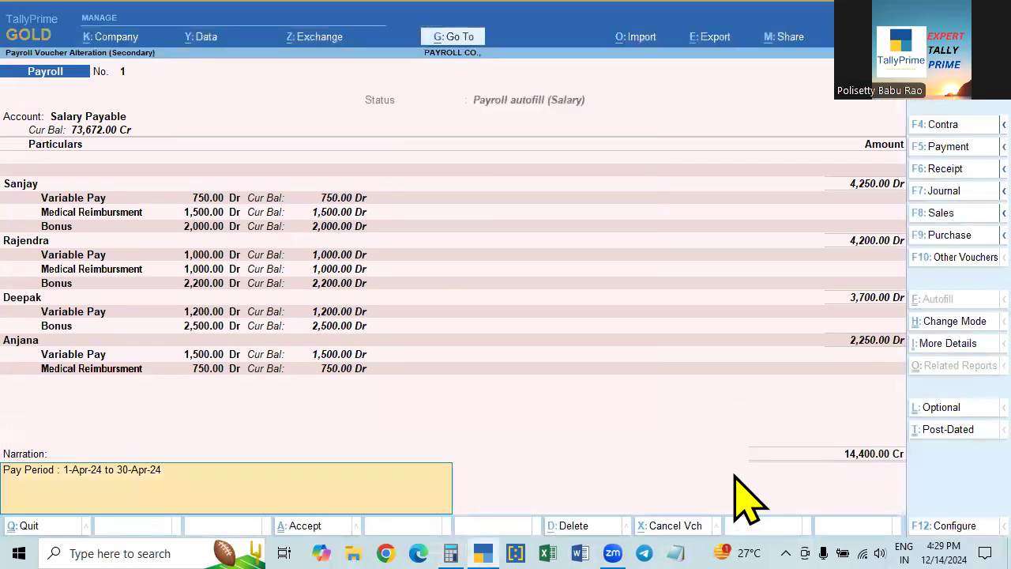
key(Escape)
key(y)
- Add the Basic Salary voucher's 59,272 to reach 73,672, then close the voucher
key(Down)
key(Down)
key(Down)
key(Down)
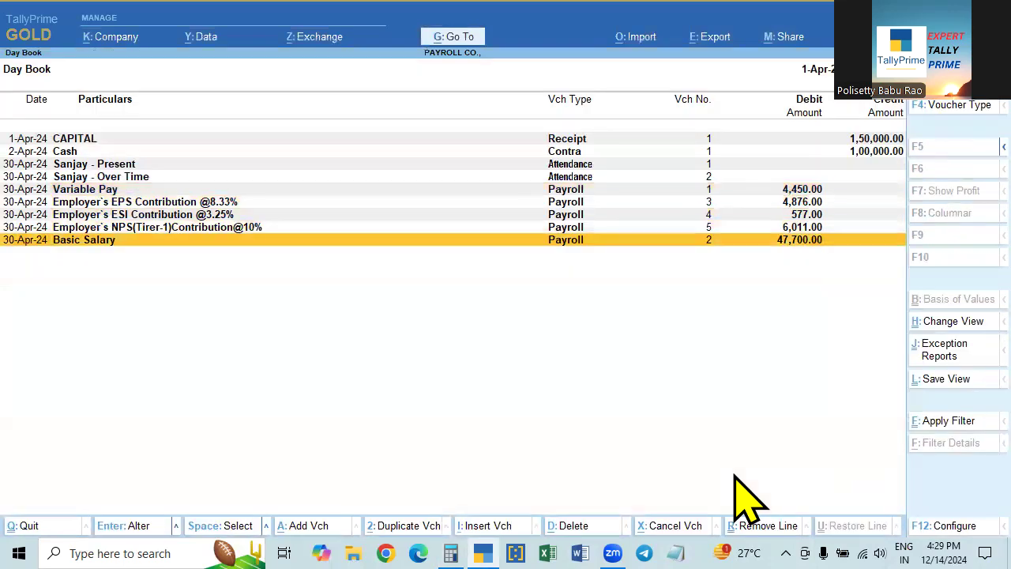
key(Return)
click(451, 553)
text(+59272)
key(Return)
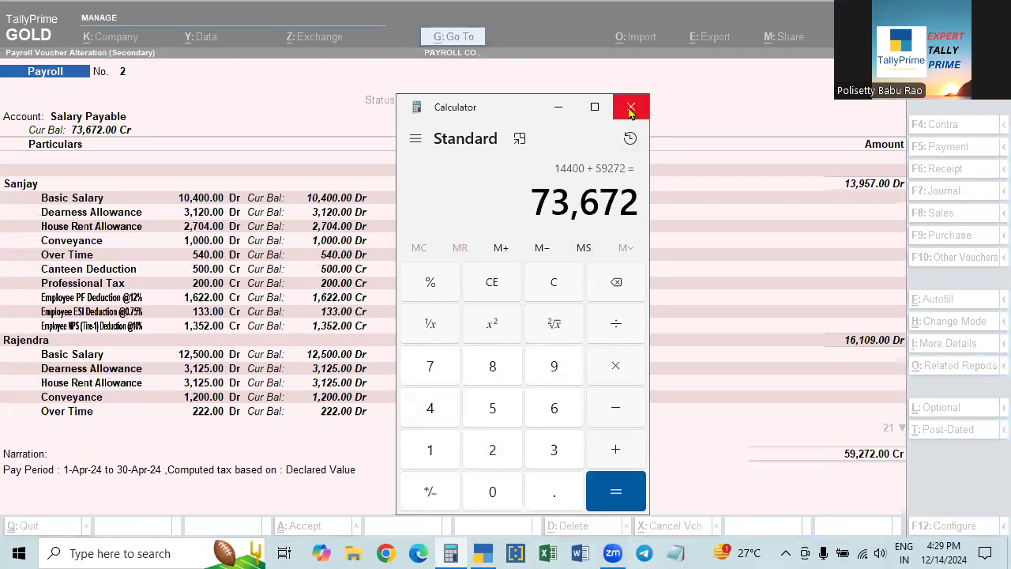
click(558, 107)
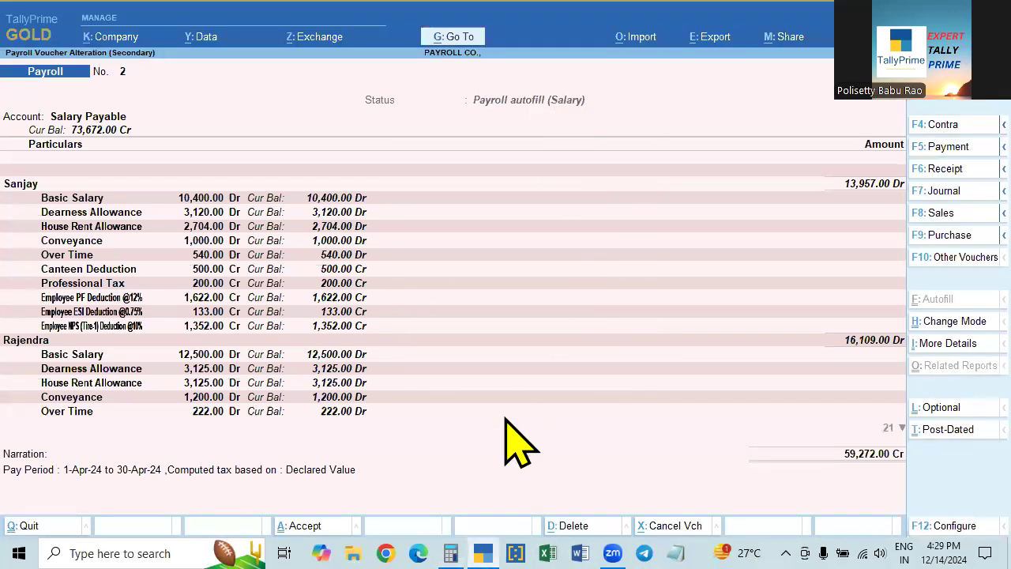
click(451, 553)
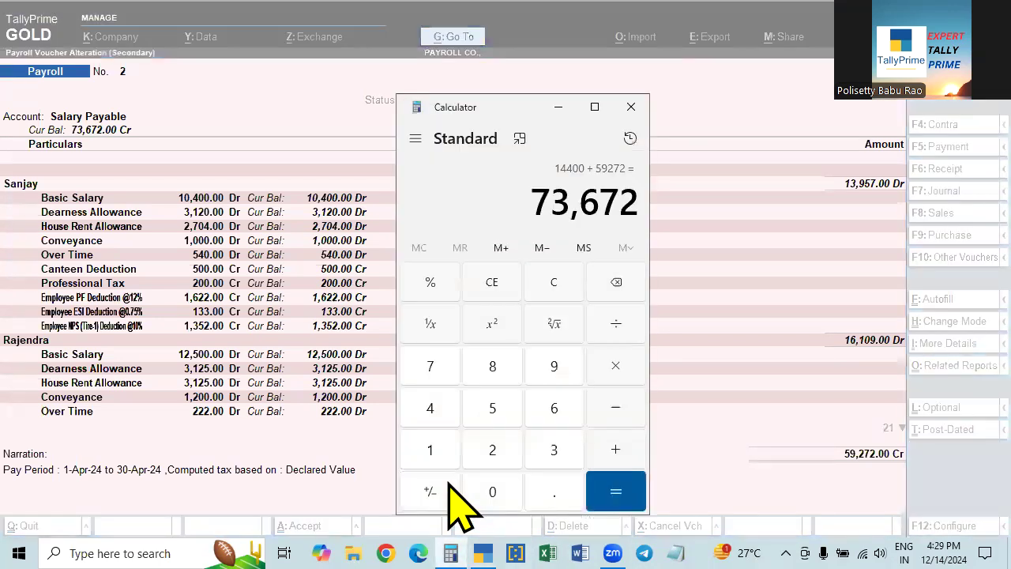
click(451, 553)
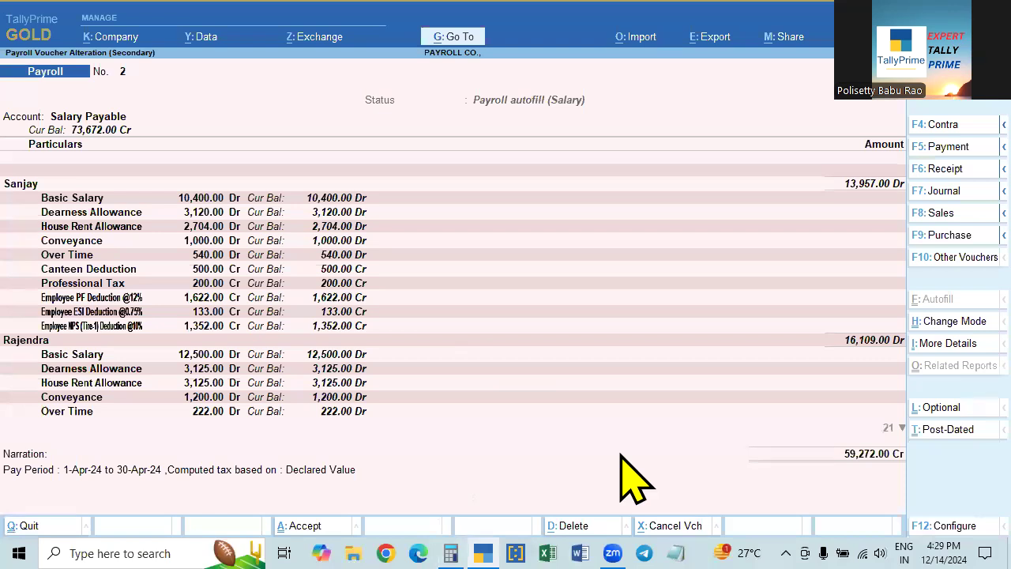
key(Escape)
key(Return)
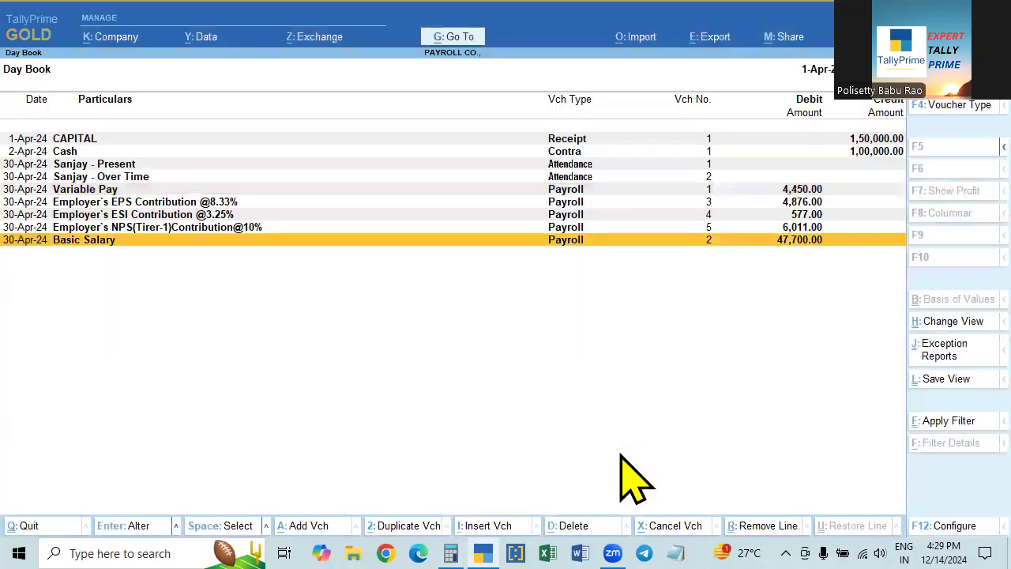
key(Up)
key(Up)
key(Up)
key(Up)
- Leave the Day Book for the Gateway of Tally, declining to quit
key(Down)
key(Down)
key(Down)
key(Down)
key(Escape)
key(Escape)
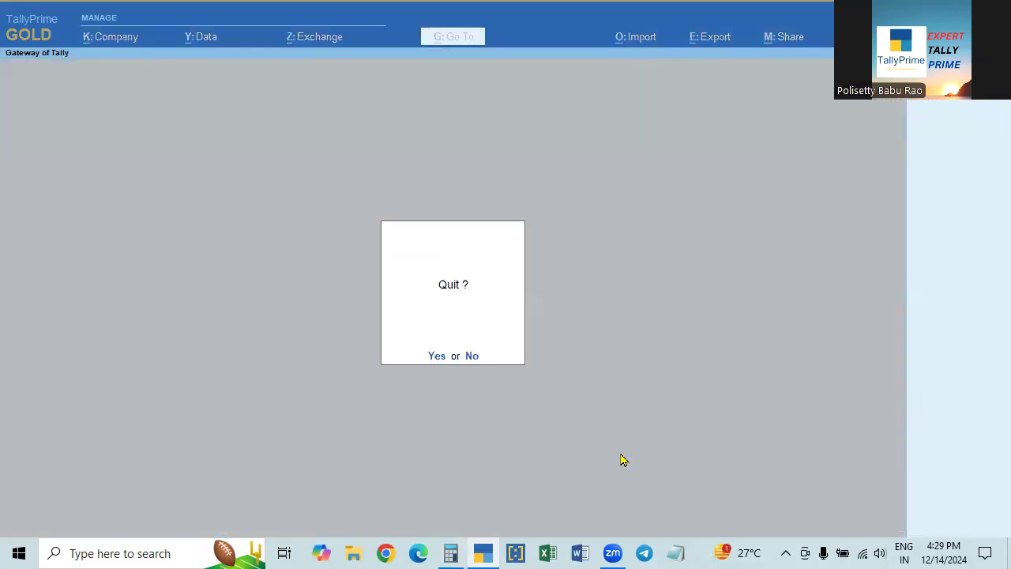
key(Escape)
- Go to More Reports > Payroll Reports > Pay Slip employee selection, then back out to the Gateway
key(Down)
key(Down)
key(Down)
key(Down)
key(Down)
key(Down)
key(Down)
key(Down)
key(Down)
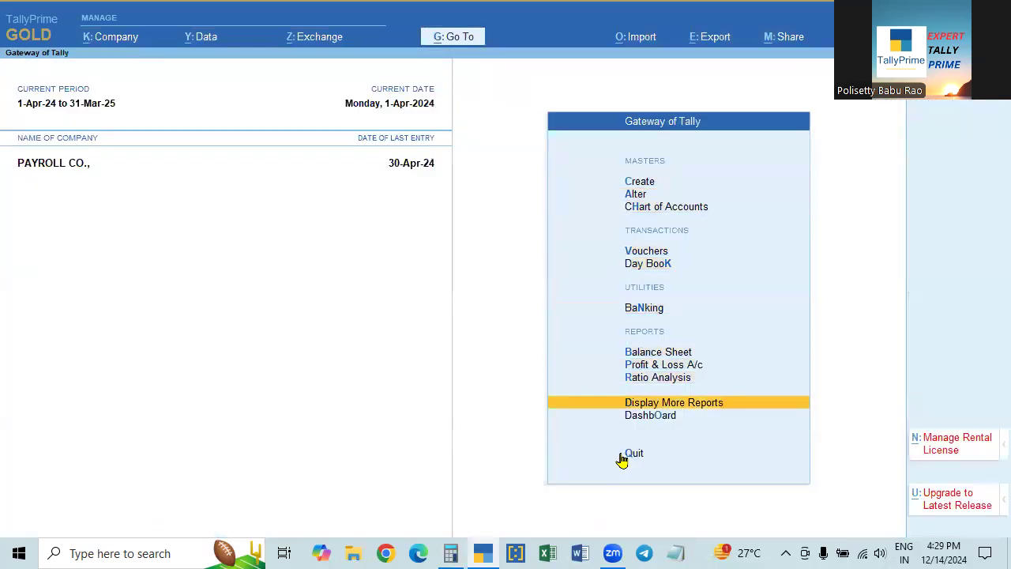
key(Return)
key(Down)
key(Down)
key(Down)
key(Down)
key(Down)
key(Down)
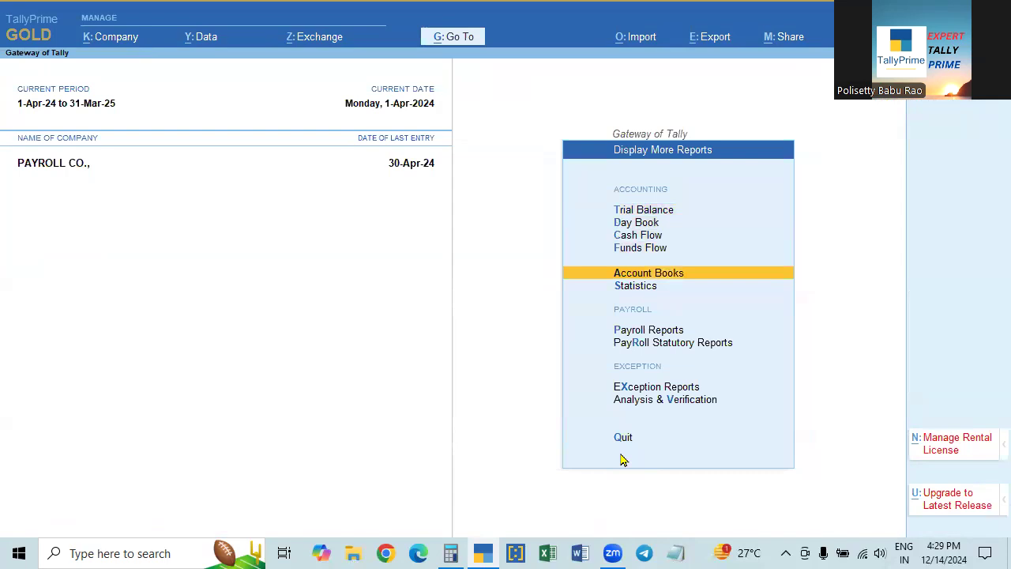
key(Return)
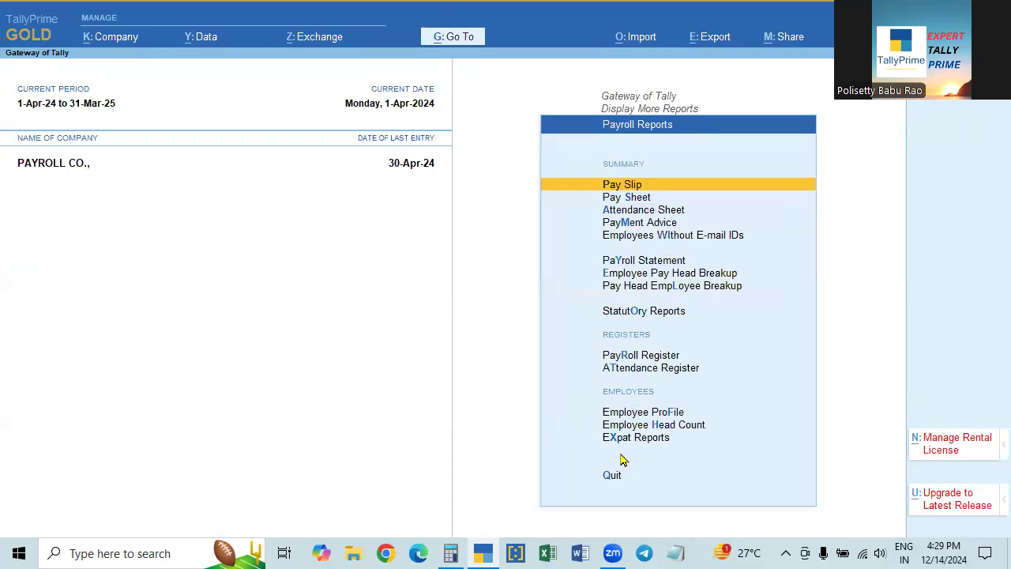
key(Return)
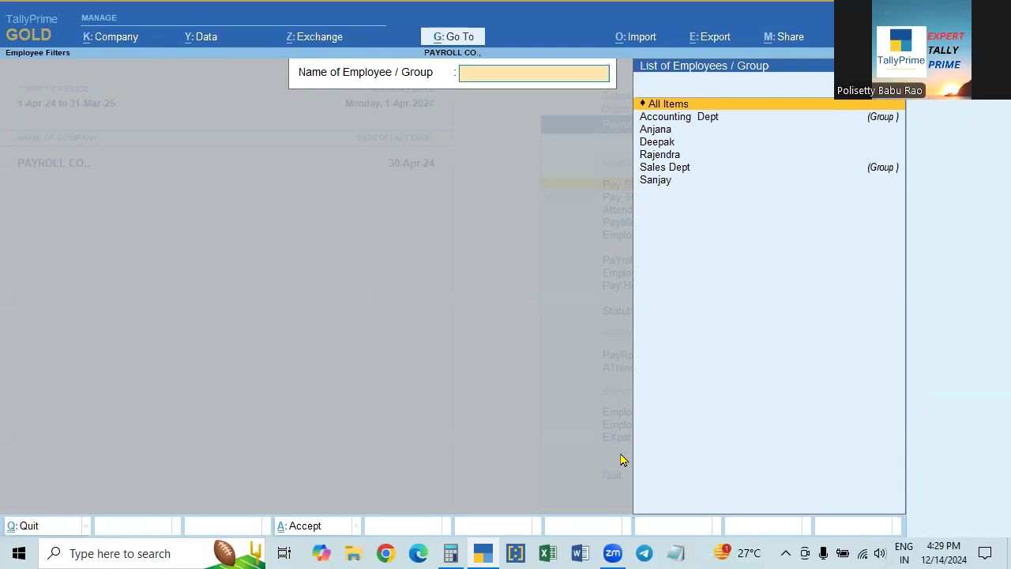
key(Escape)
key(Escape)
key(Escape)
key(Escape)
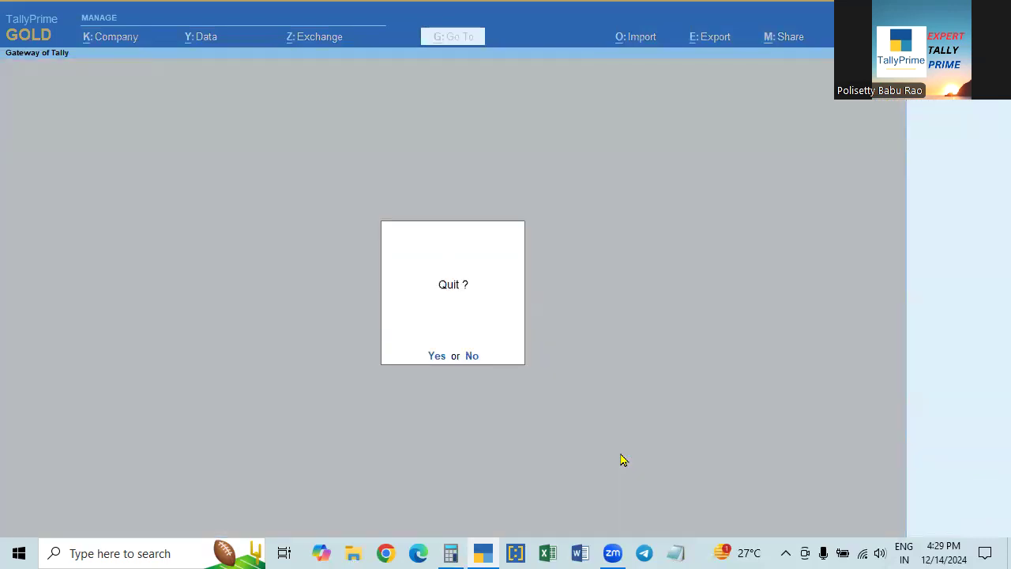
key(Escape)
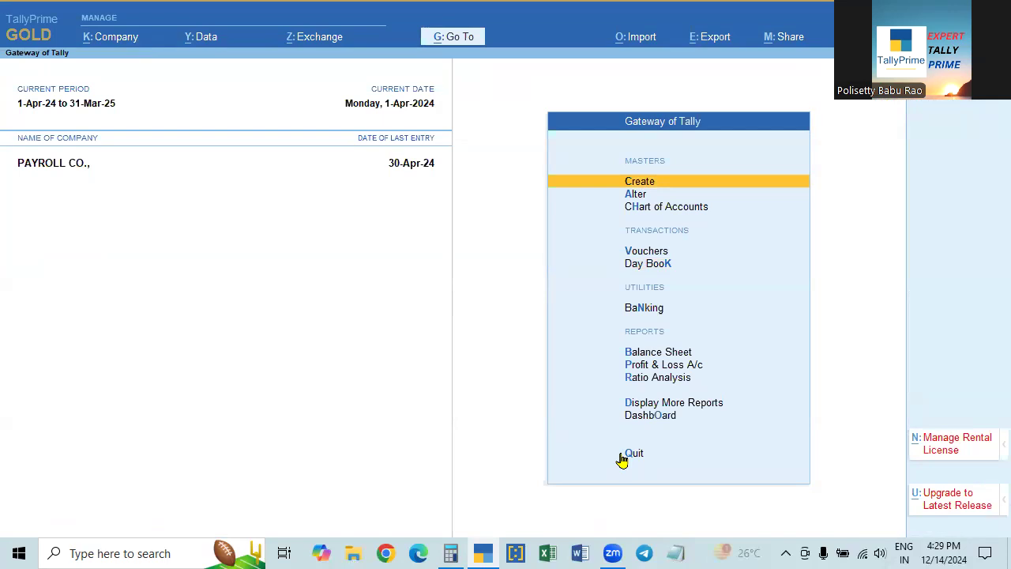
key(Down)
key(Return)
key(Down)
key(Down)
key(Down)
key(Down)
key(Return)
key(Escape)
key(Up)
key(Up)
key(Up)
key(Up)
key(Up)
key(Up)
key(Up)
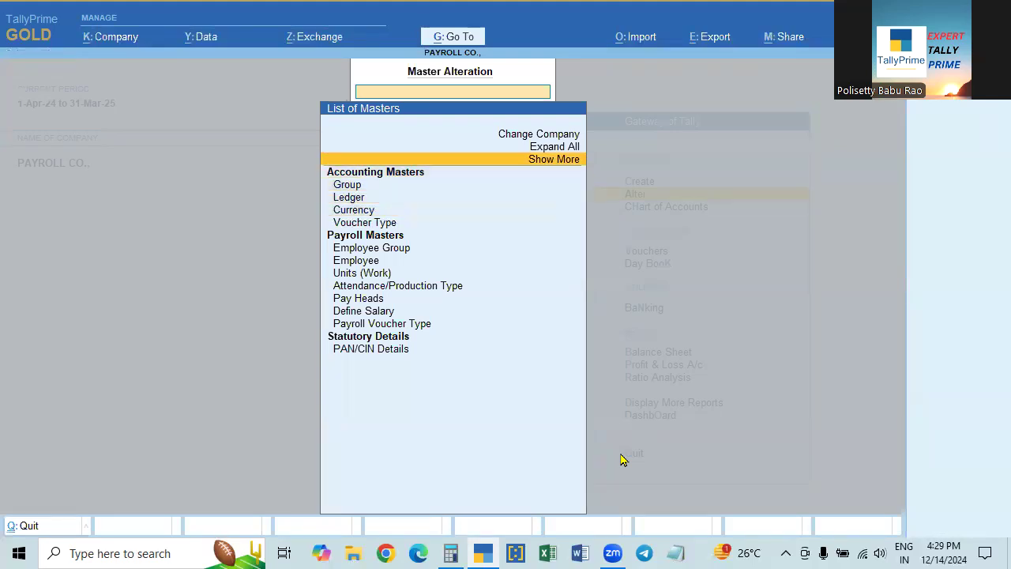
key(Return)
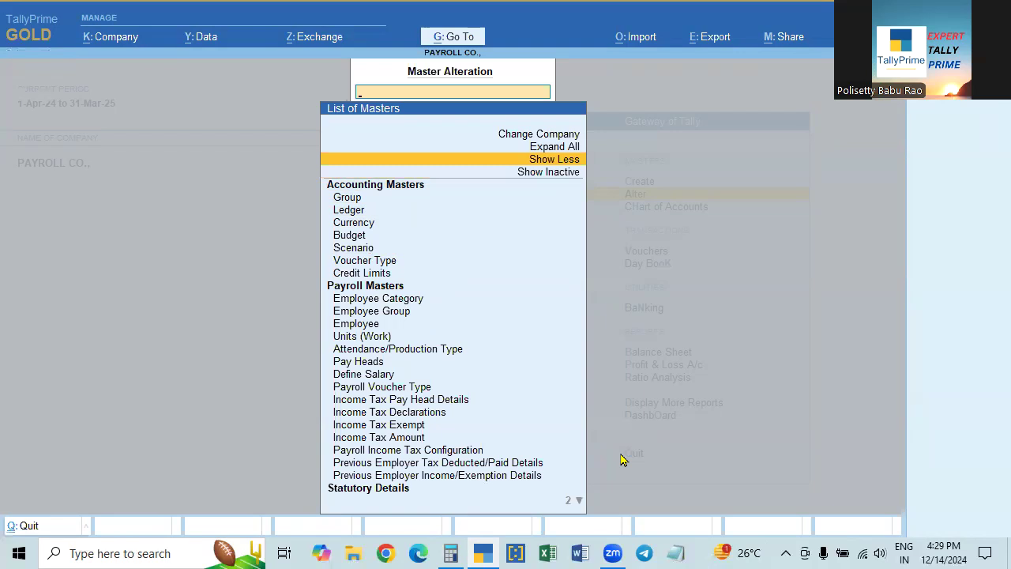
click(406, 305)
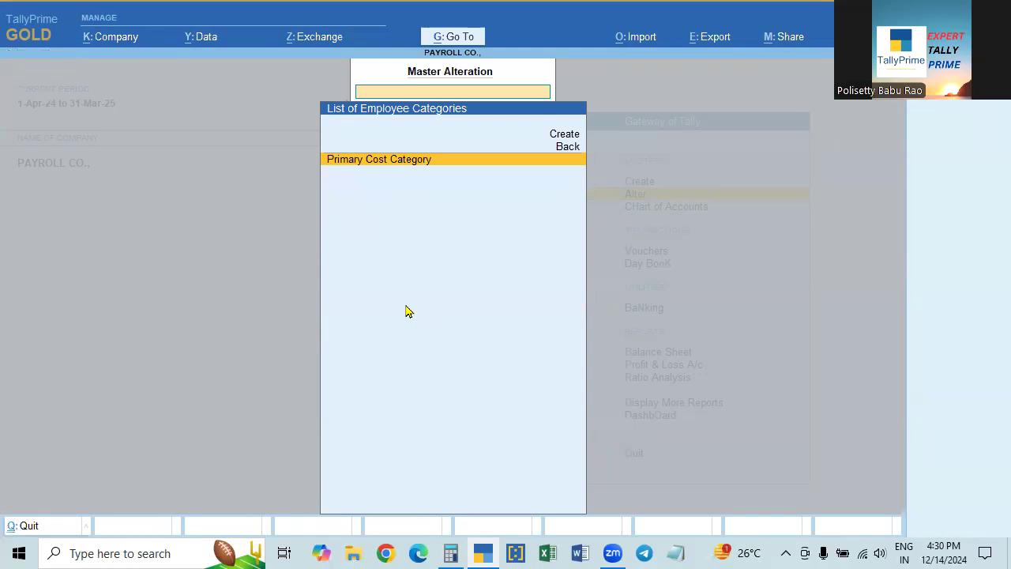
key(Escape)
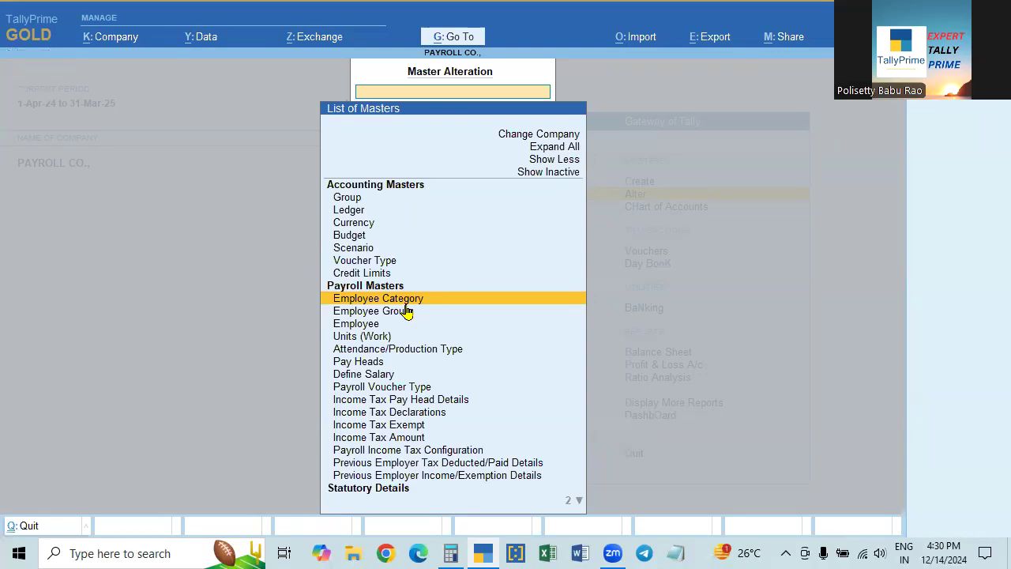
key(Escape)
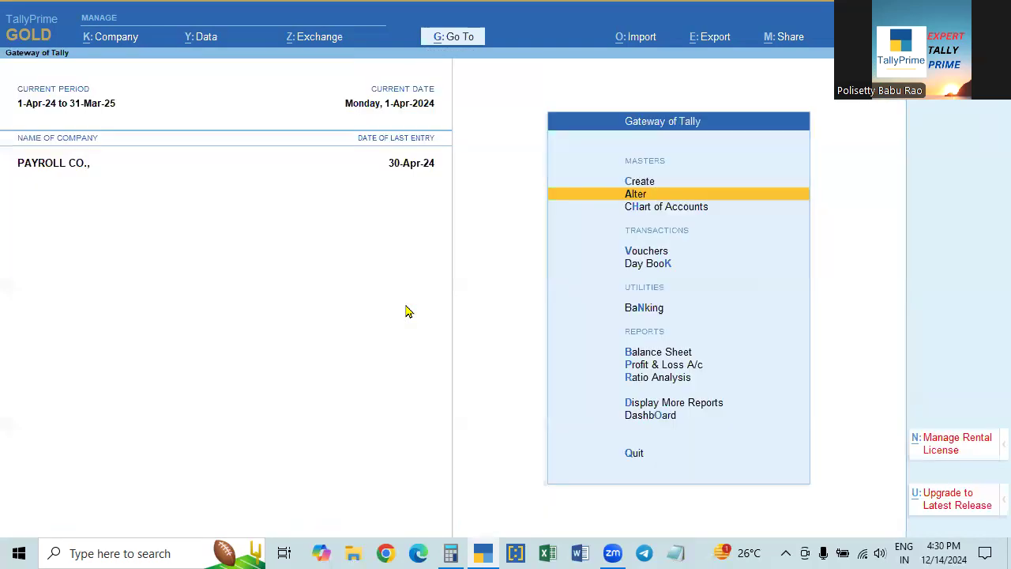
key(Return)
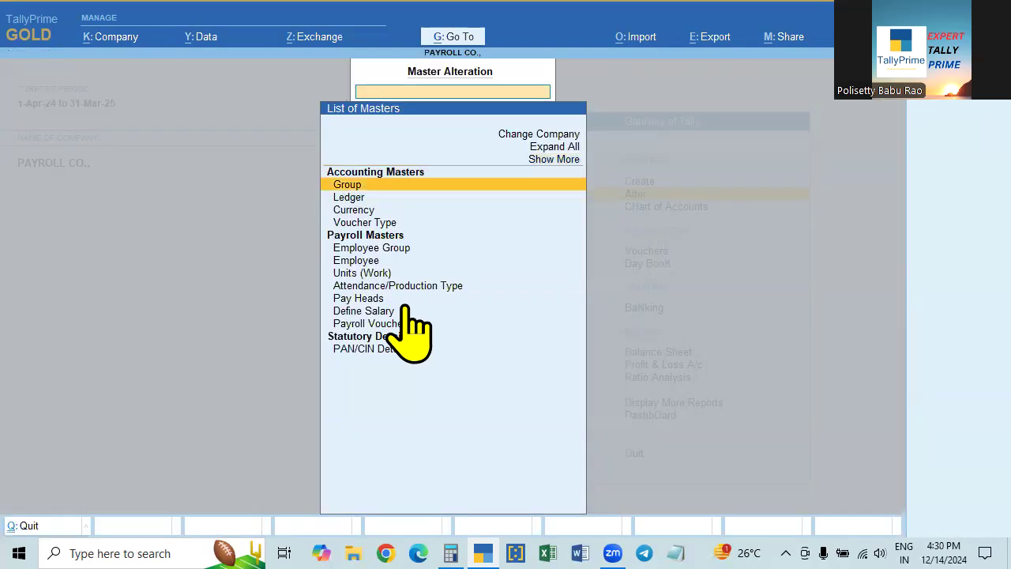
click(553, 178)
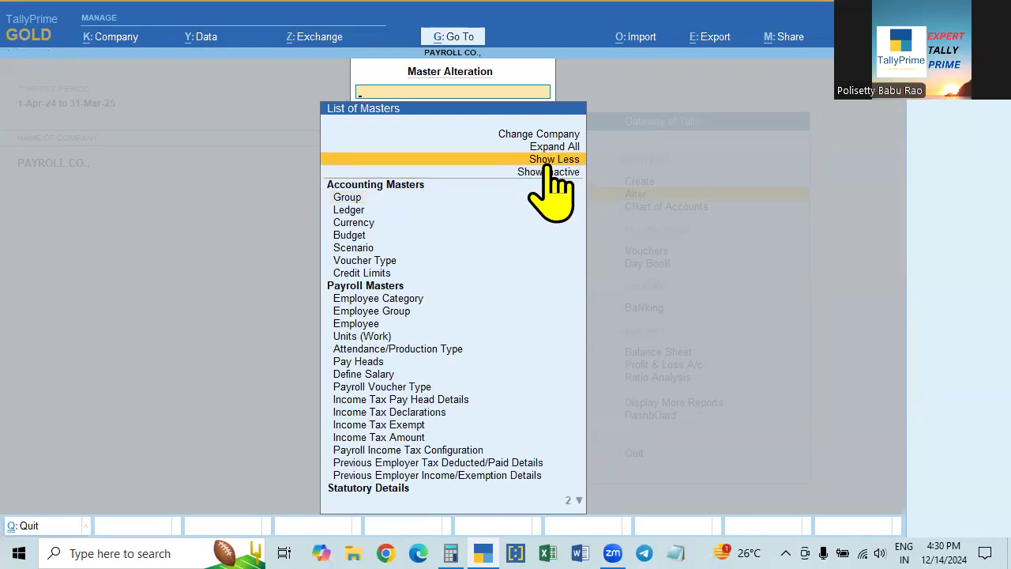
key(Escape)
key(Escape)
key(n)
click(643, 197)
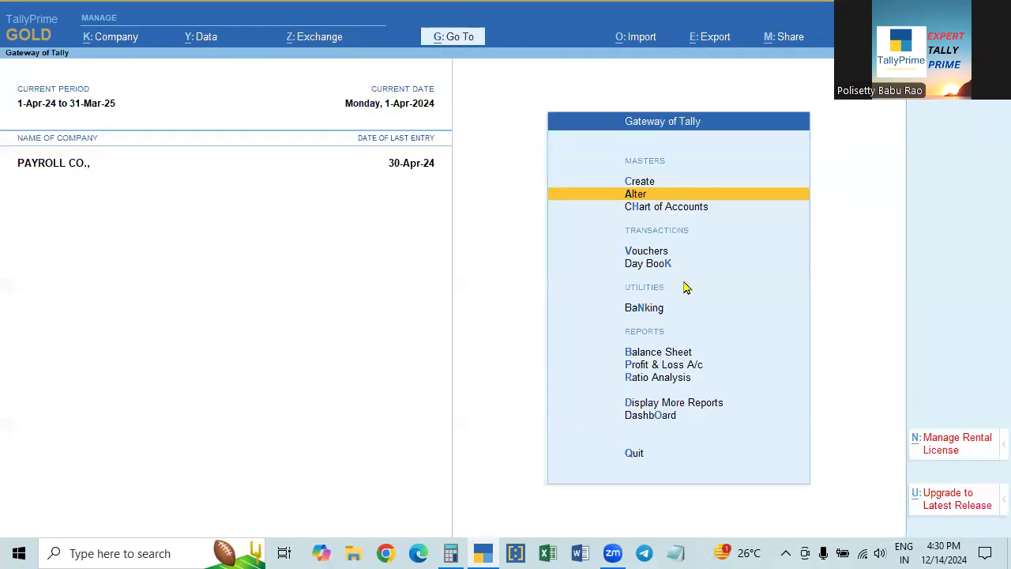
key(c)
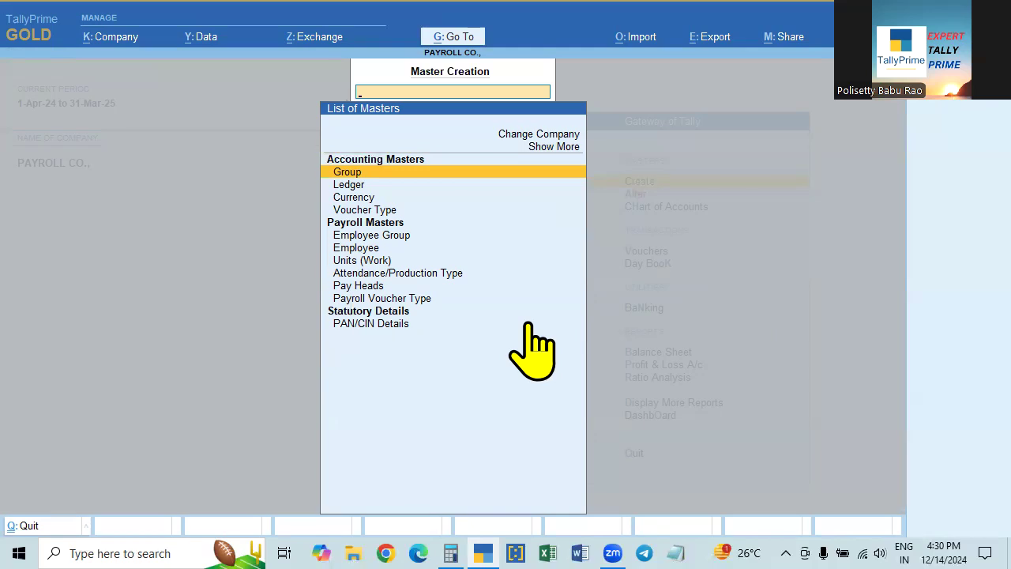
key(Escape)
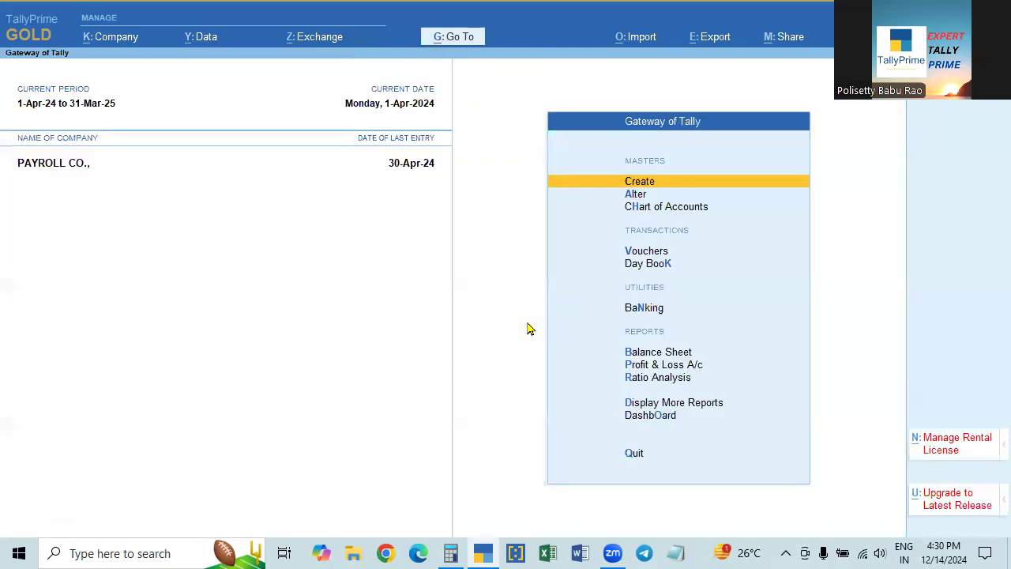
key(Down)
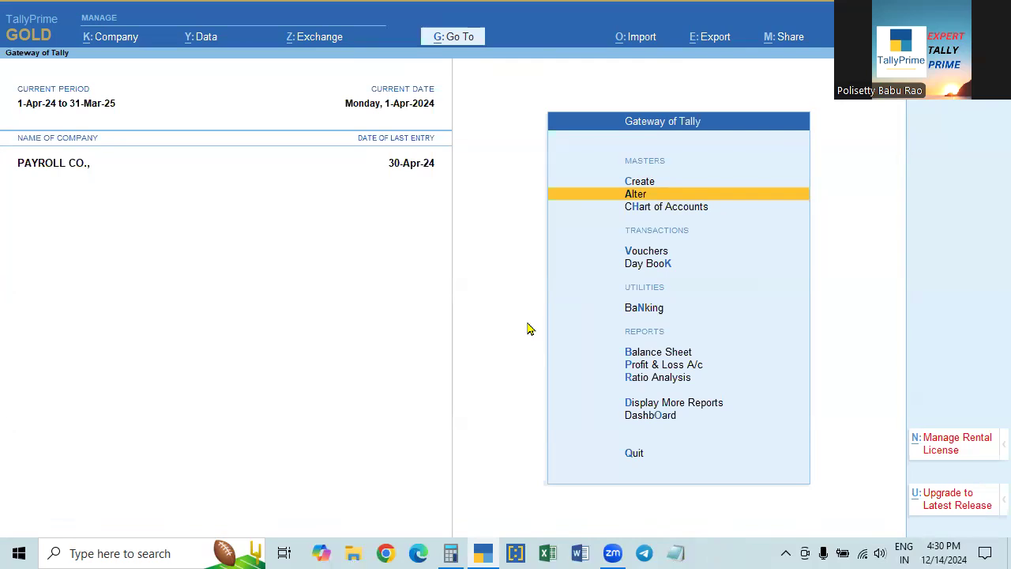
key(Return)
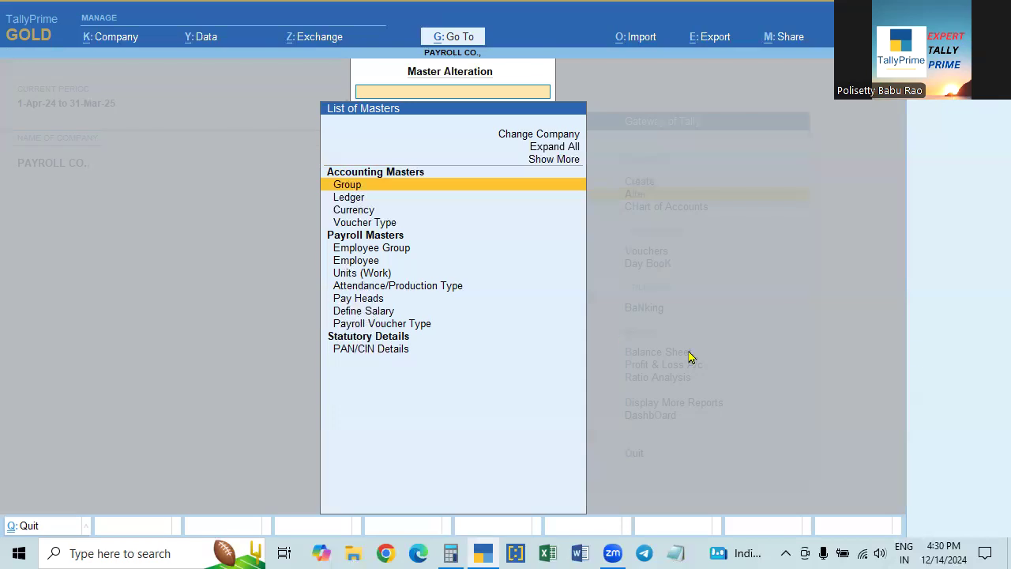
key(Escape)
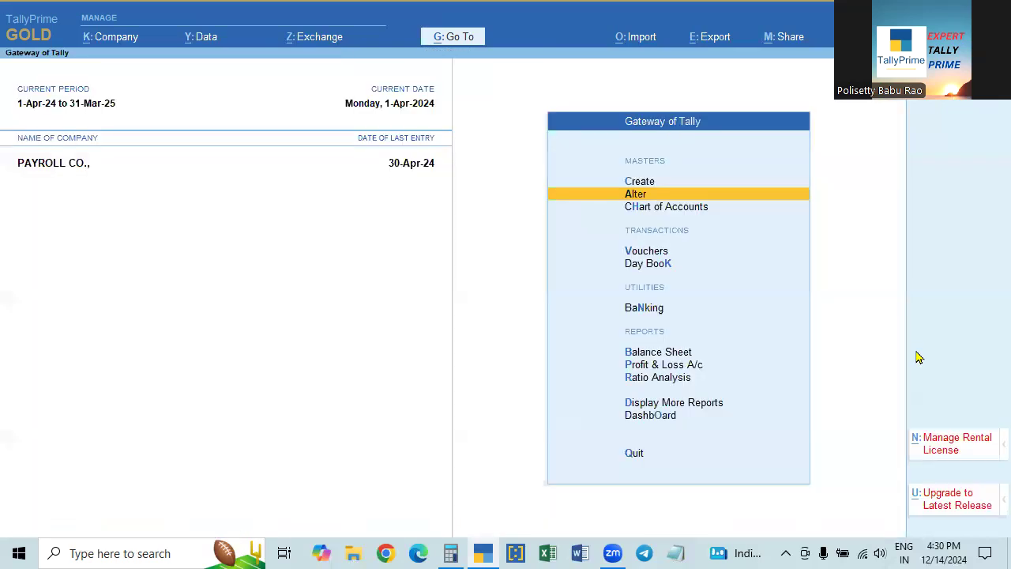
- Go to Display More Reports > Payroll Reports > Pay Slip to list employees and groups
key(Down)
key(Down)
key(Down)
key(Down)
key(Down)
key(Down)
key(Down)
key(Down)
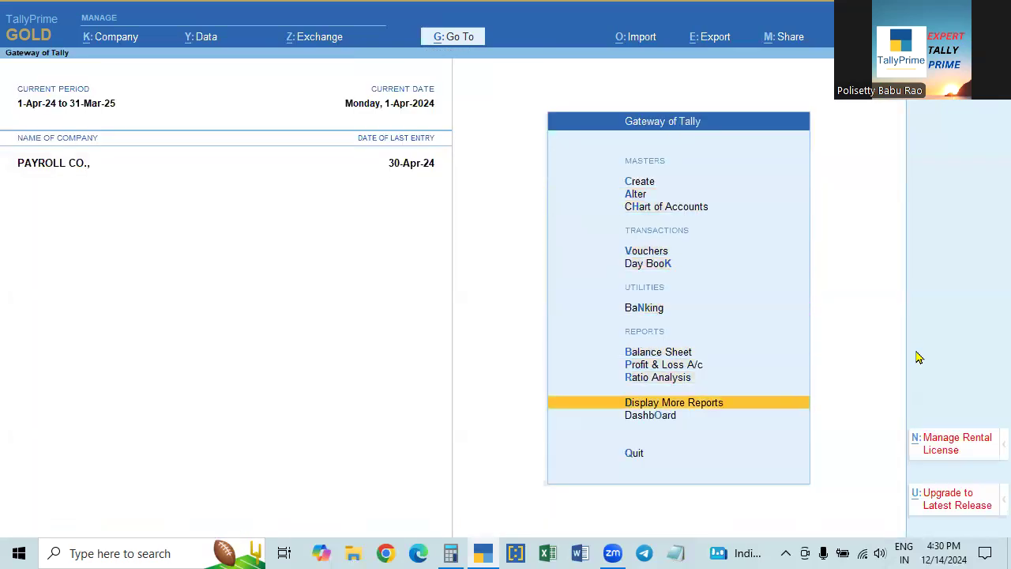
key(Return)
key(Down)
key(Down)
key(Down)
key(Down)
key(Down)
key(Down)
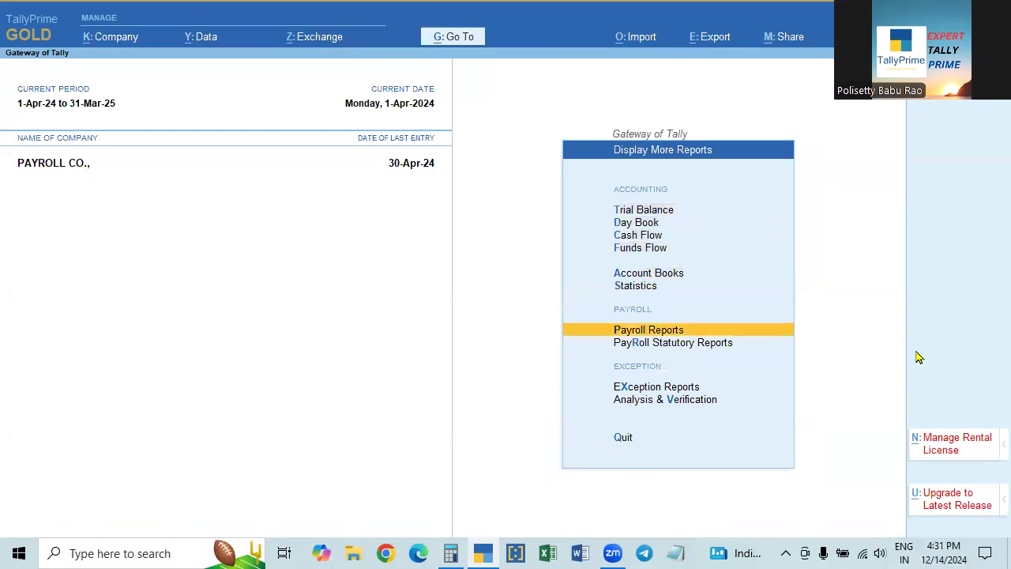
key(Return)
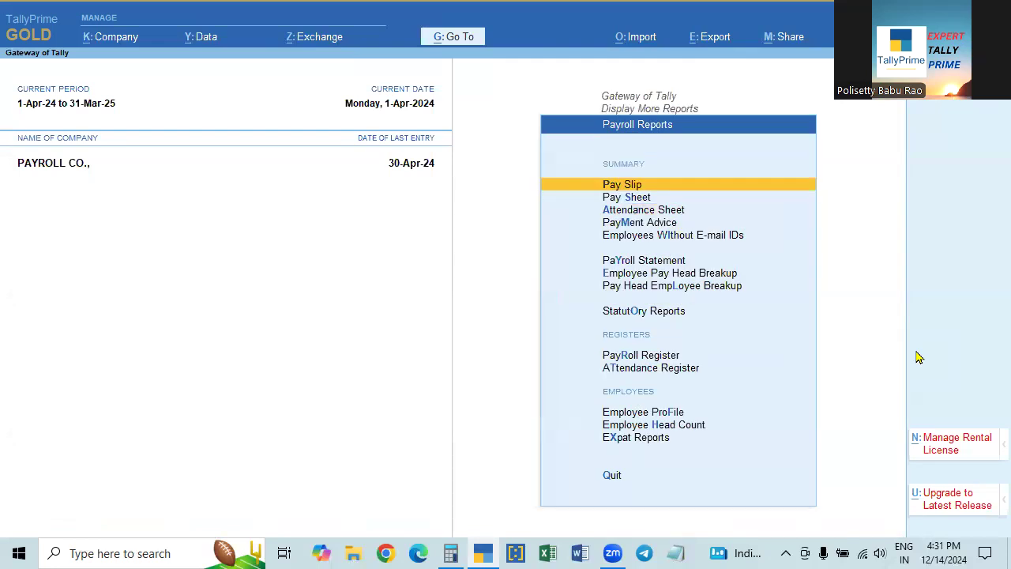
key(Return)
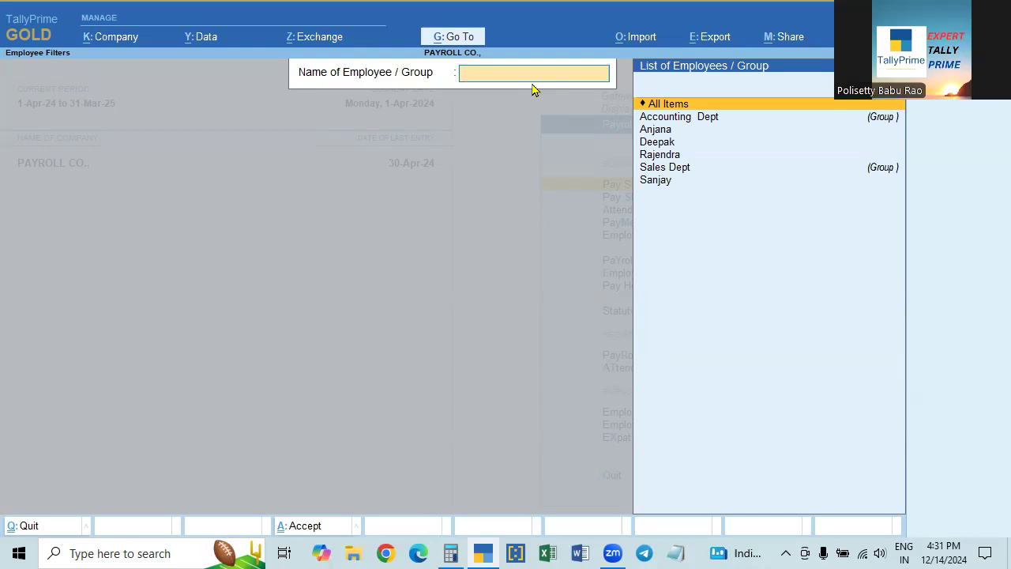
key(Down)
- Open the Marketing Manager's April 2024 pay slip (net 17,260.00) and its F12 configuration
key(Down)
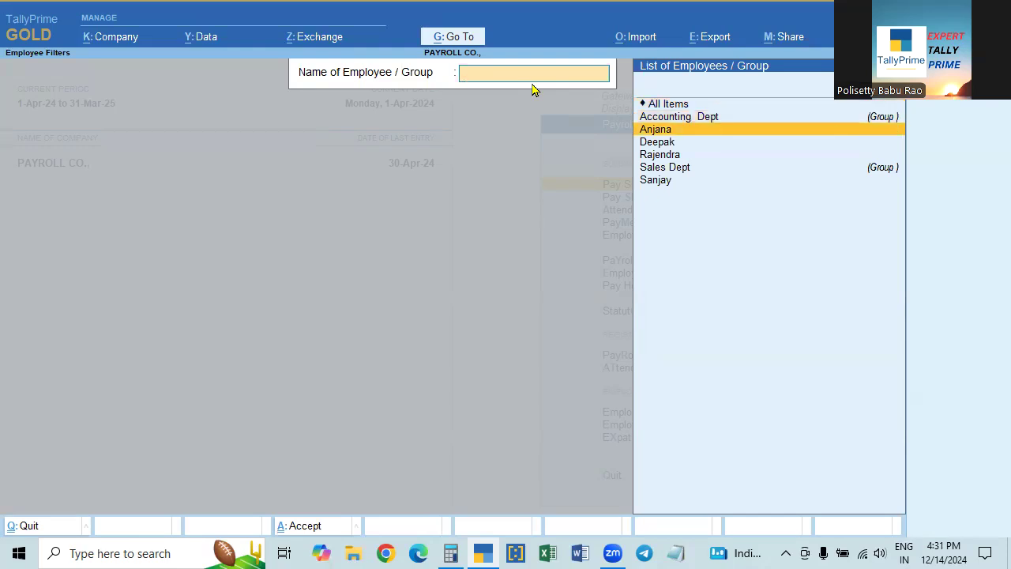
key(Down)
key(Down)
key(Up)
key(Up)
key(Return)
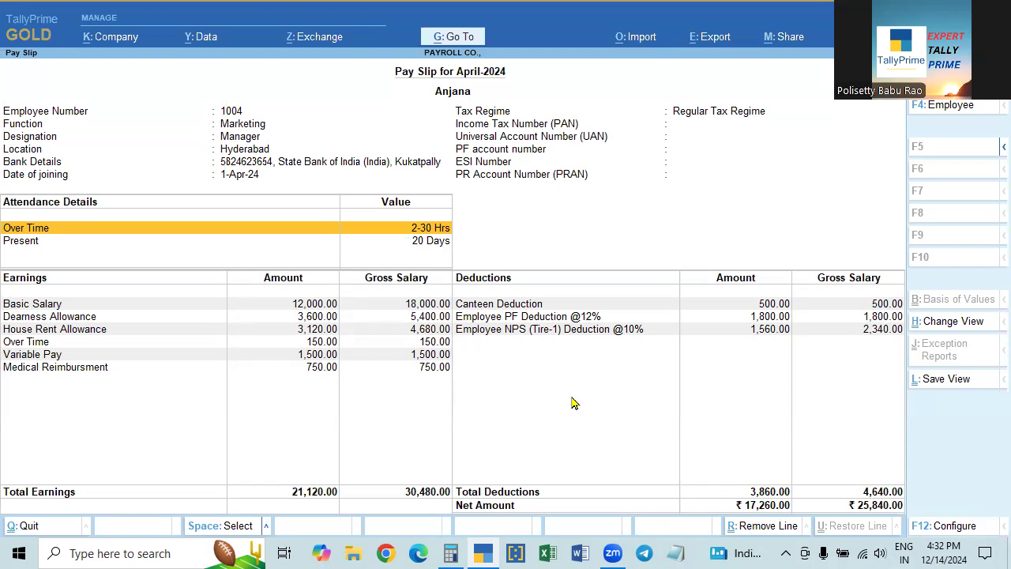
key(F12)
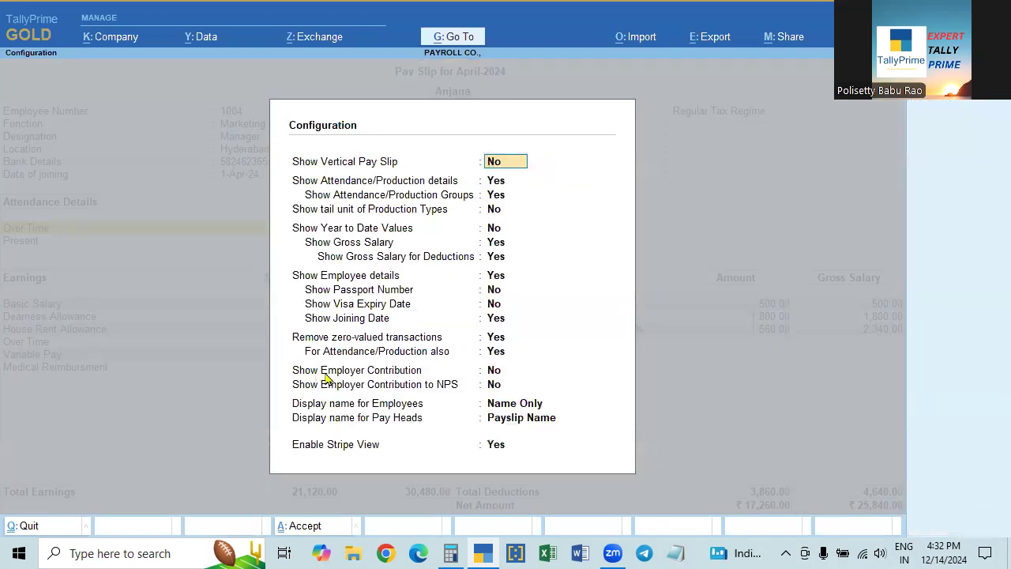
- Set Show Employer Contribution to Yes and accept the pay slip configuration
click(493, 376)
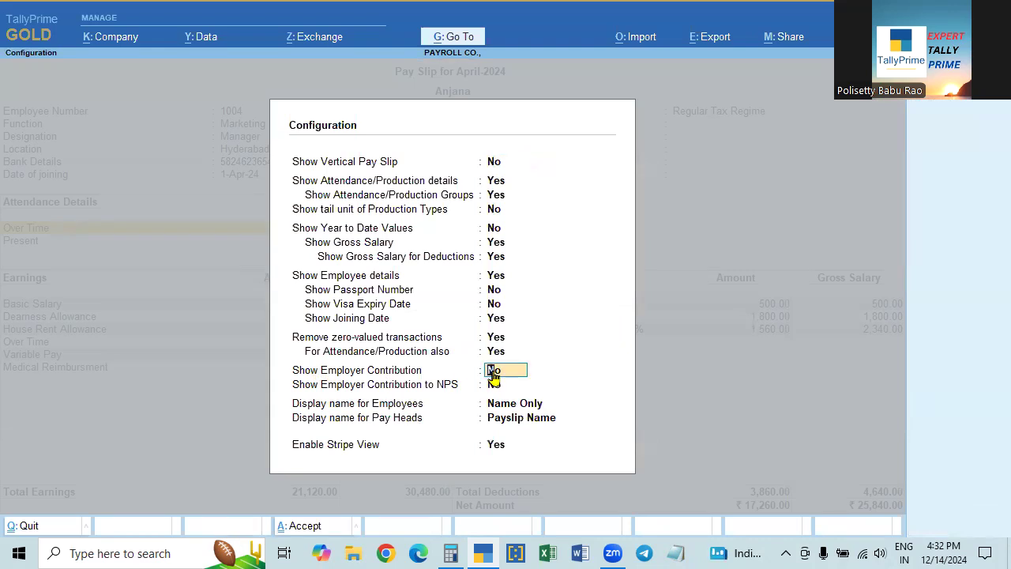
text(y)
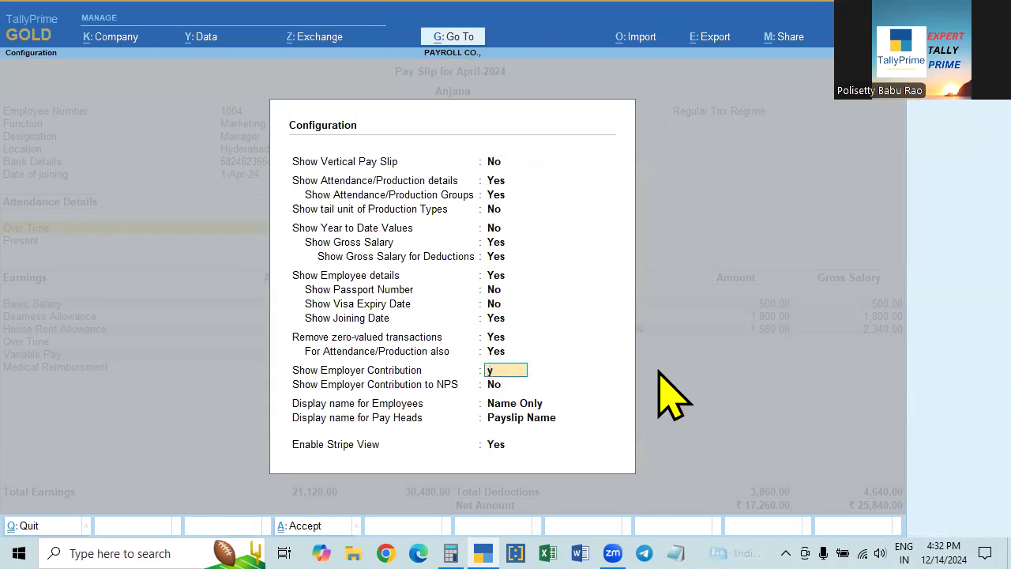
key(Return)
key(ctrl+a)
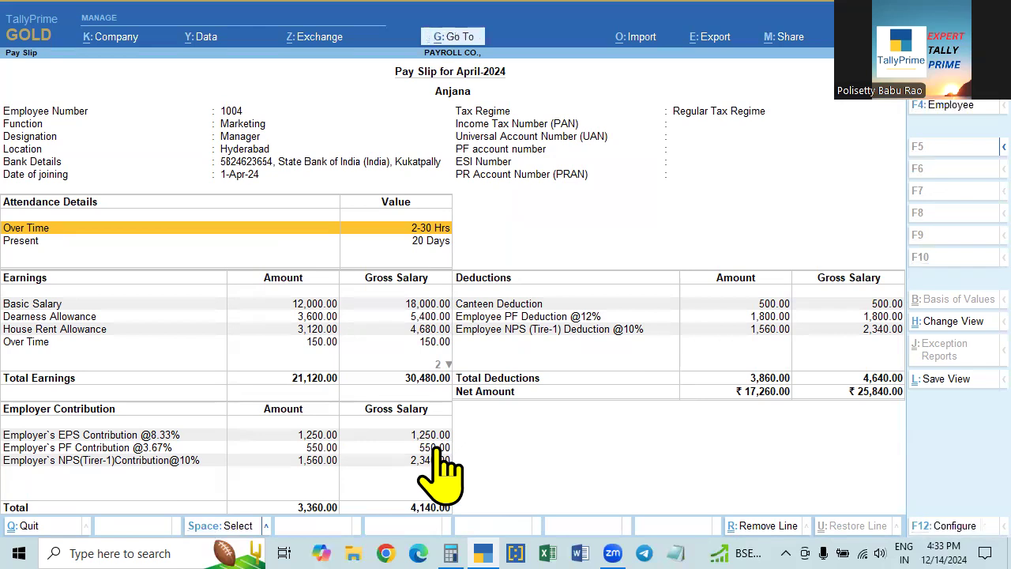
- View other employees' April pay slips one after another, then exit to Payroll Reports
key(F4)
key(Down)
key(Down)
key(Down)
key(Return)
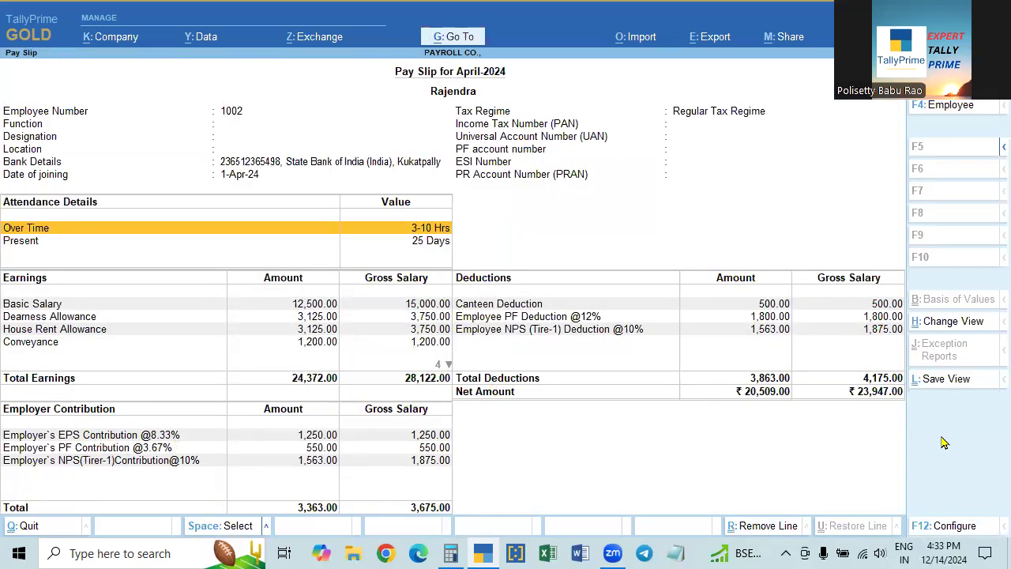
key(Escape)
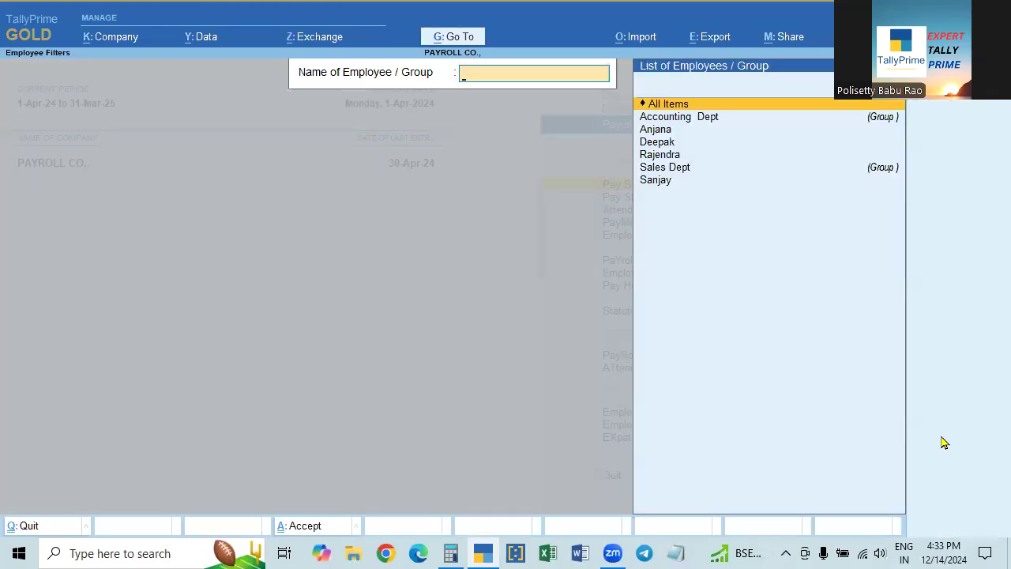
key(Down)
key(Down)
key(Down)
key(Down)
key(Return)
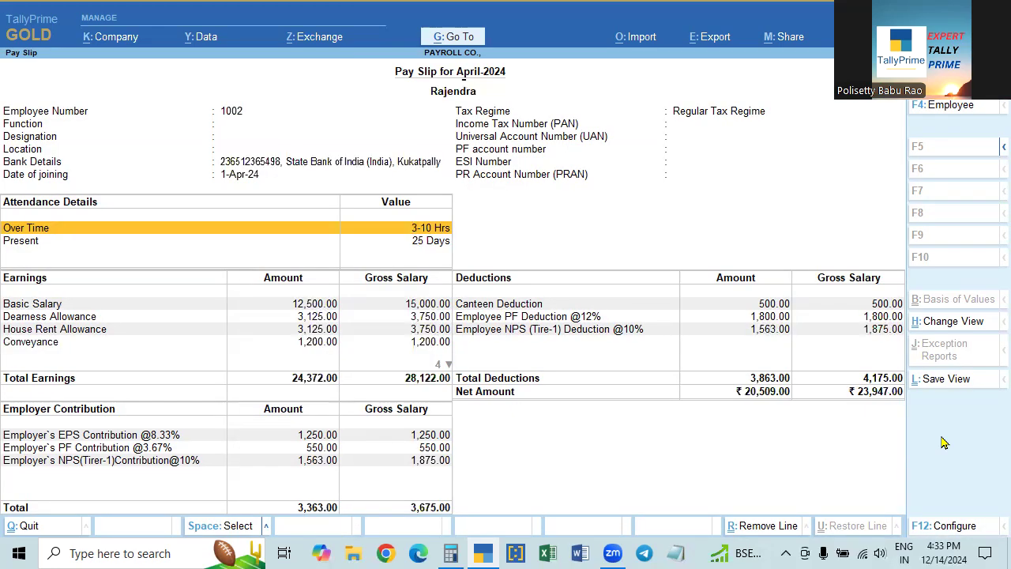
key(Escape)
key(Down)
key(Down)
key(Down)
key(Down)
key(Down)
key(Return)
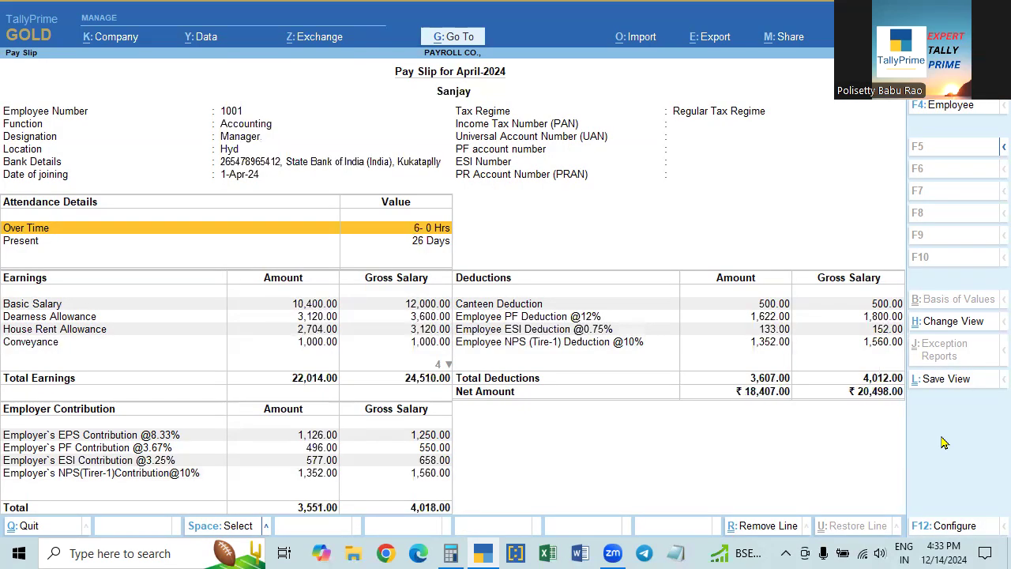
key(Escape)
key(Escape)
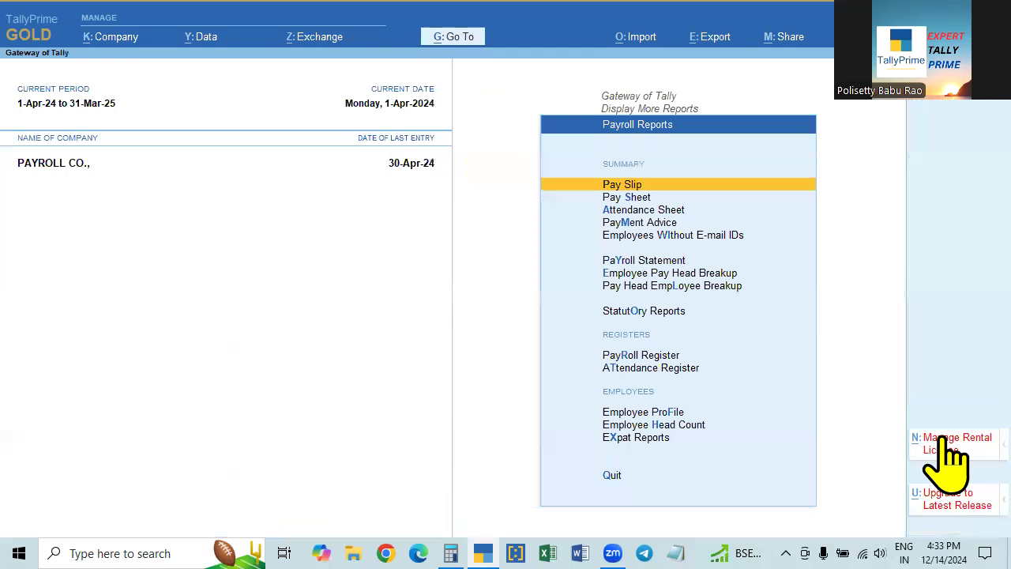
key(Escape)
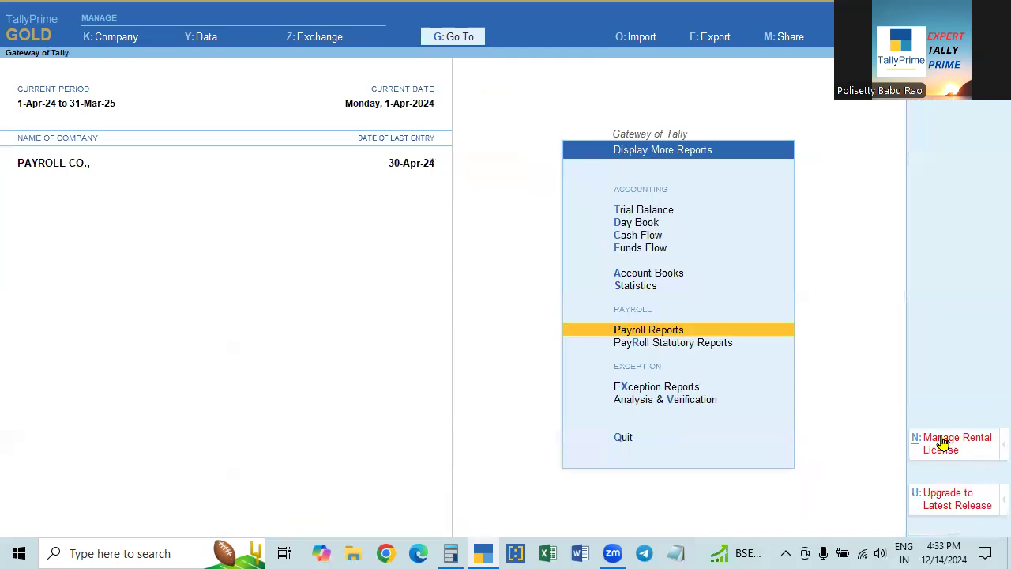
key(Down)
key(Return)
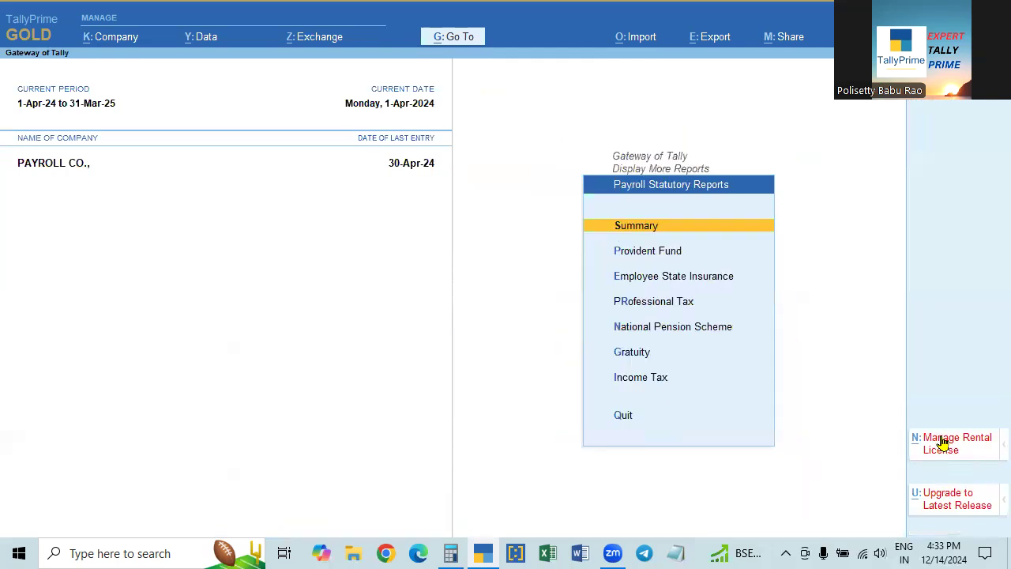
key(Escape)
key(Up)
key(Return)
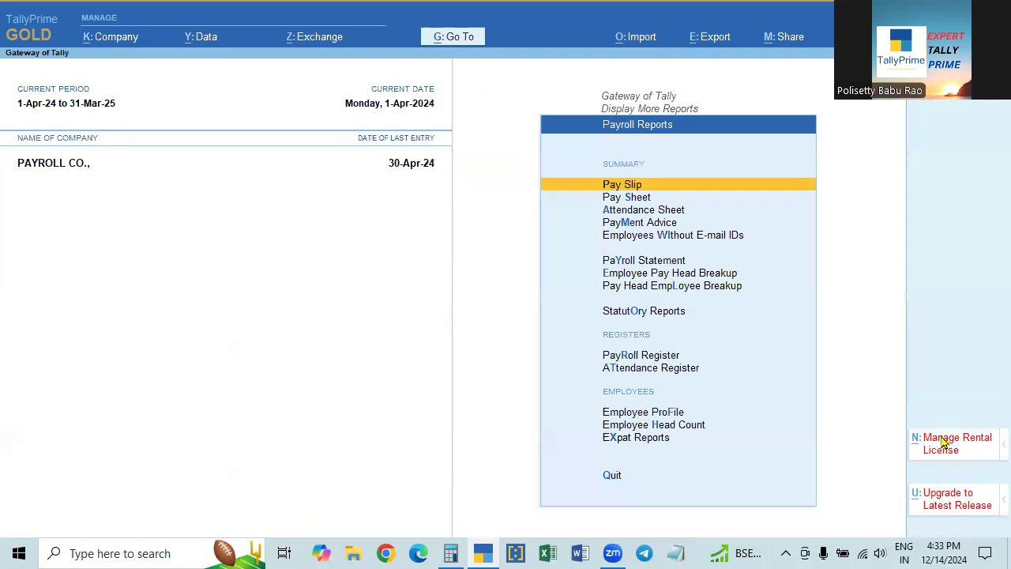
key(Down)
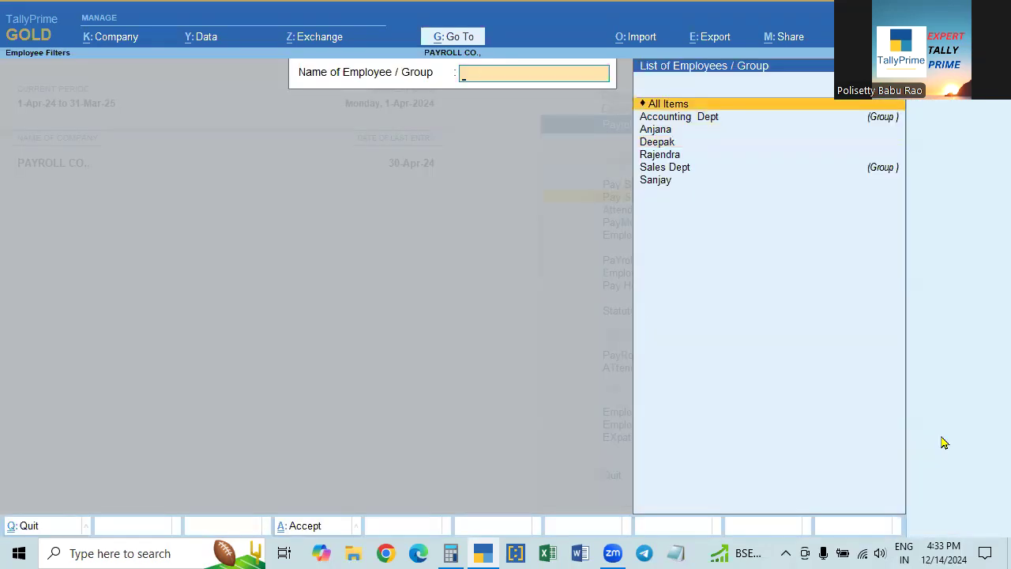
key(Return)
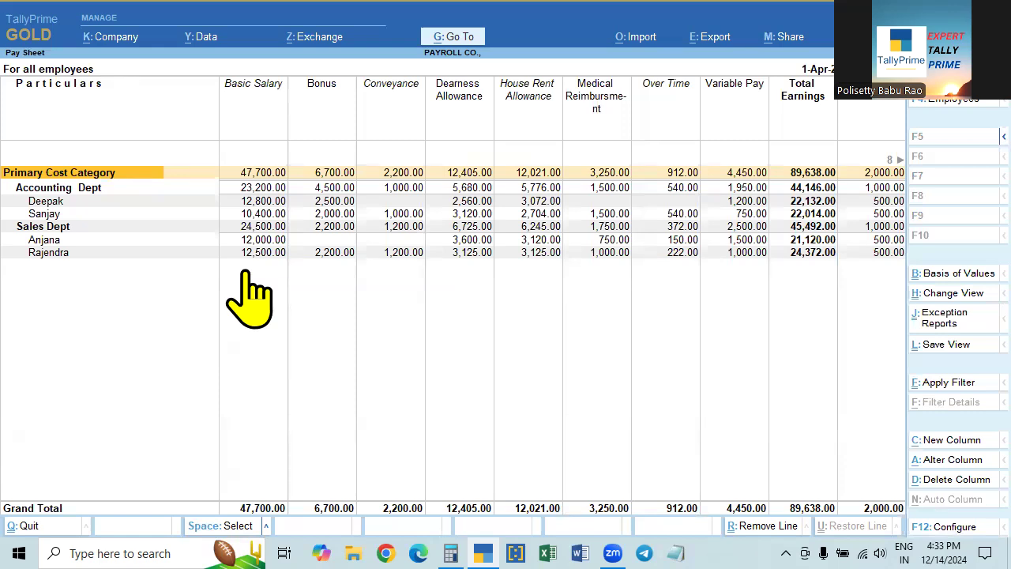
key(F4)
key(Escape)
key(Escape)
- Review the Attendance Sheet (95 days present, 11 Hrs 40 Mins overtime) and close it
key(Down)
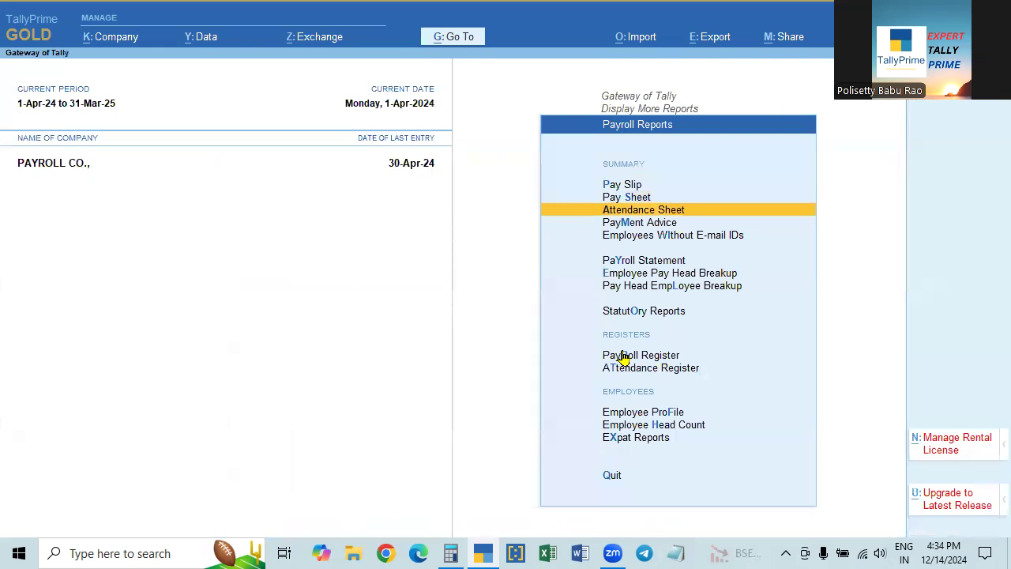
key(Return)
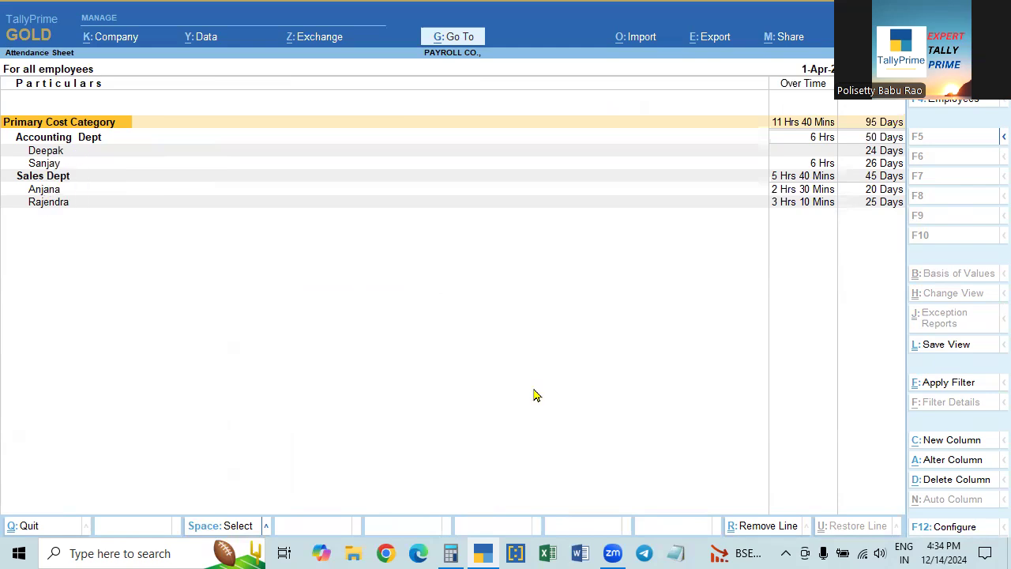
key(Escape)
key(Down)
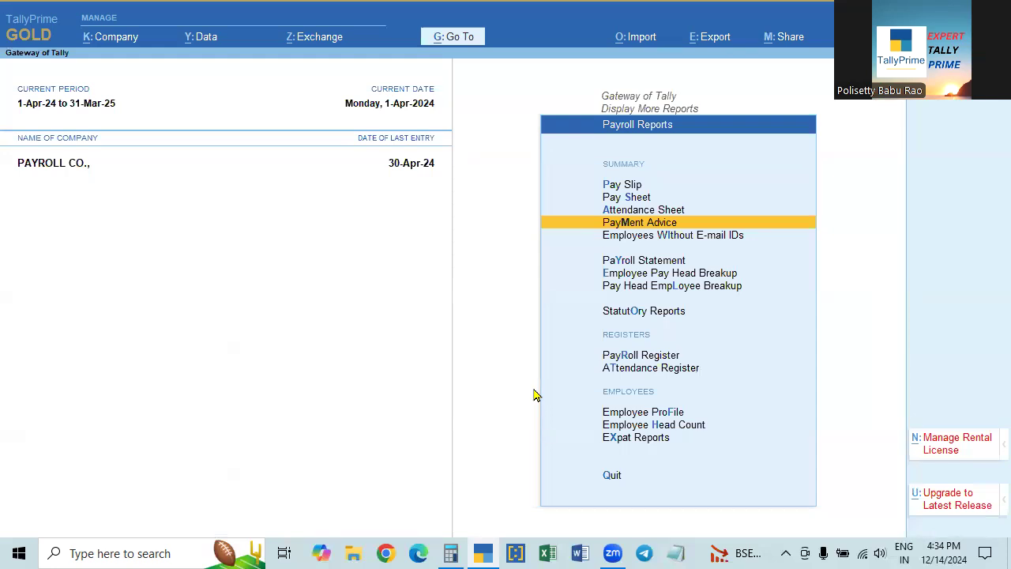
- Navigate to Payroll Statutory Reports > Provident Fund > Monthly Statement
key(Escape)
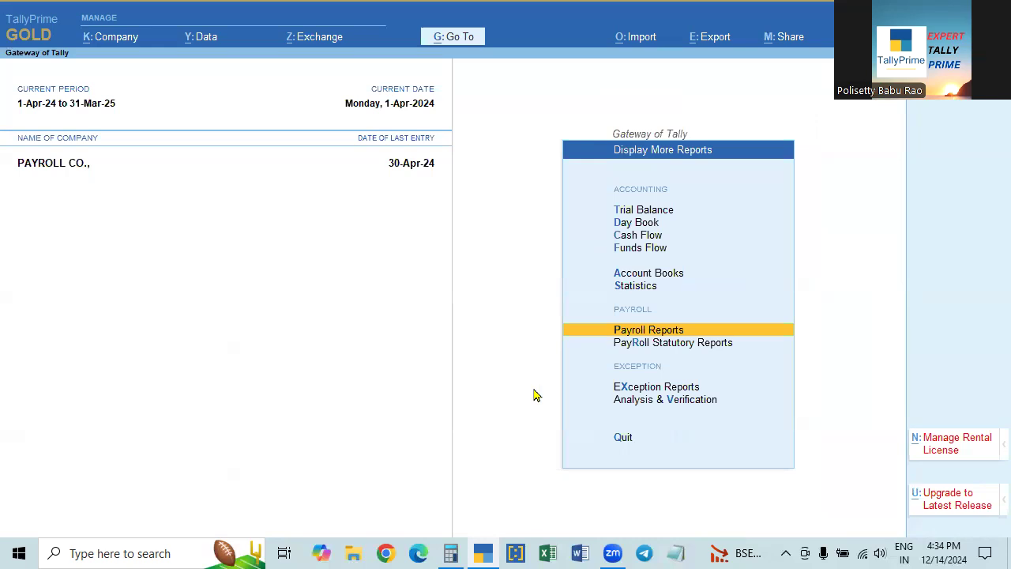
key(Return)
key(Down)
key(Down)
key(Down)
key(Down)
key(Down)
key(Down)
key(Down)
key(Down)
key(Down)
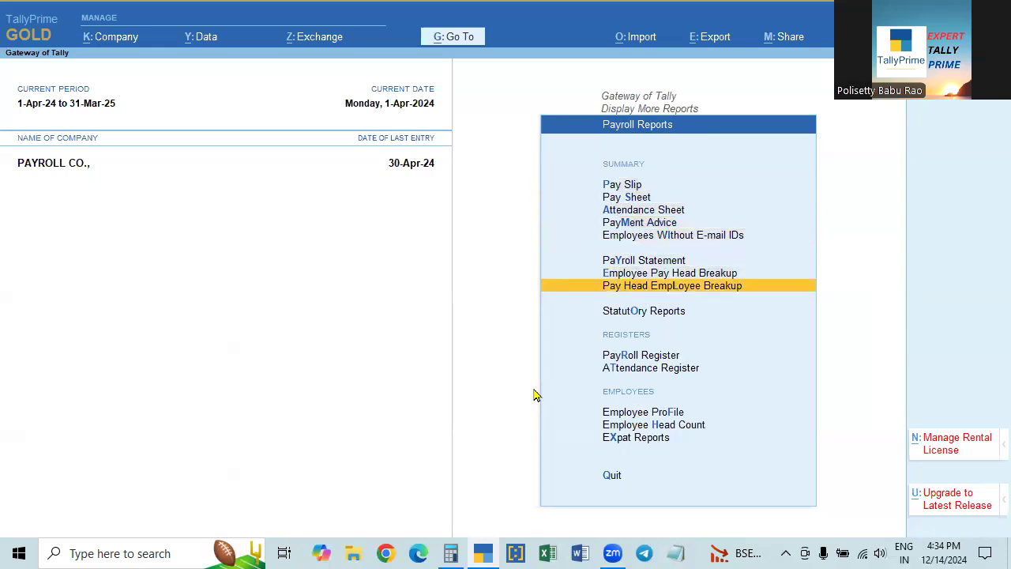
key(Up)
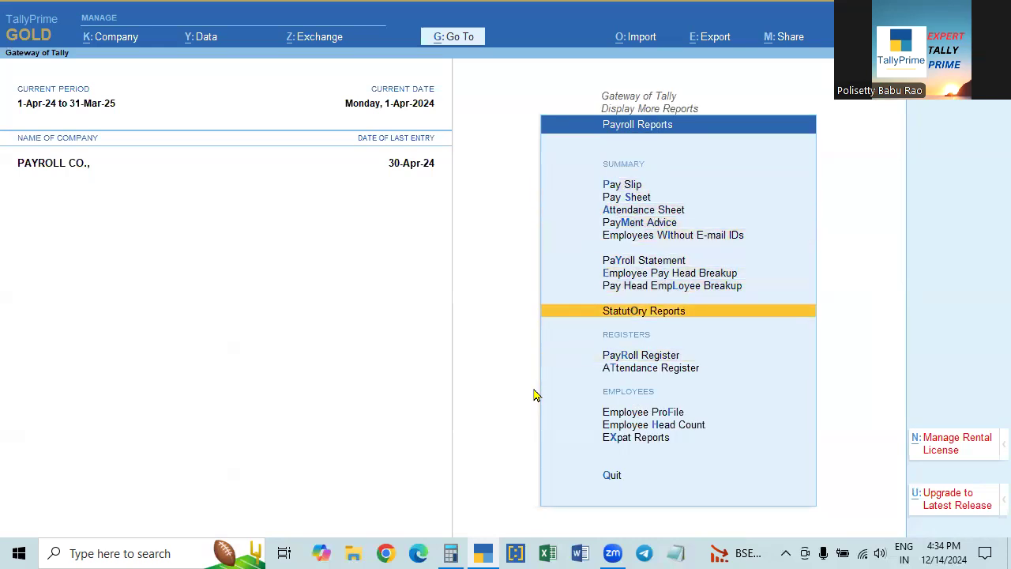
key(Escape)
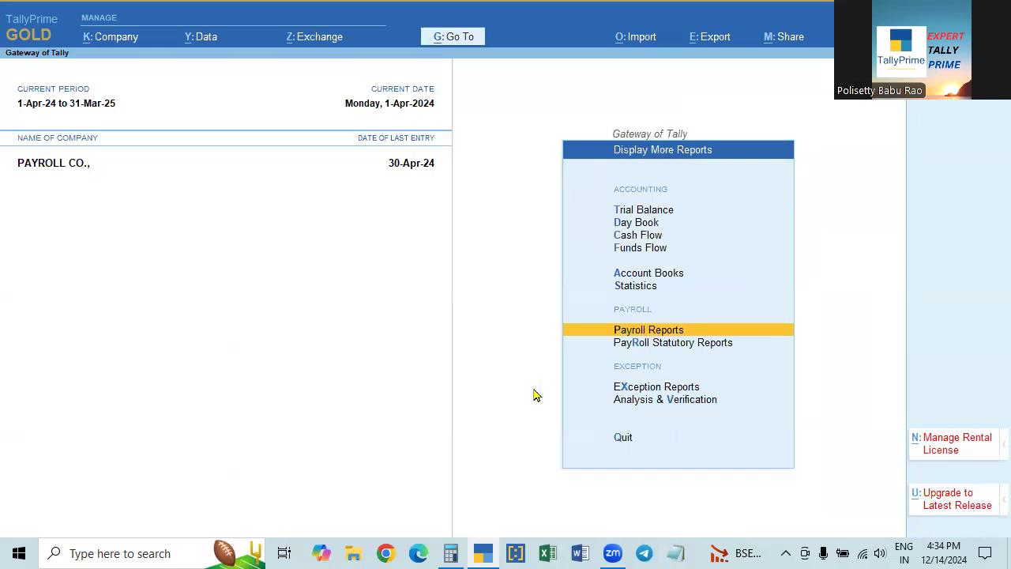
key(Down)
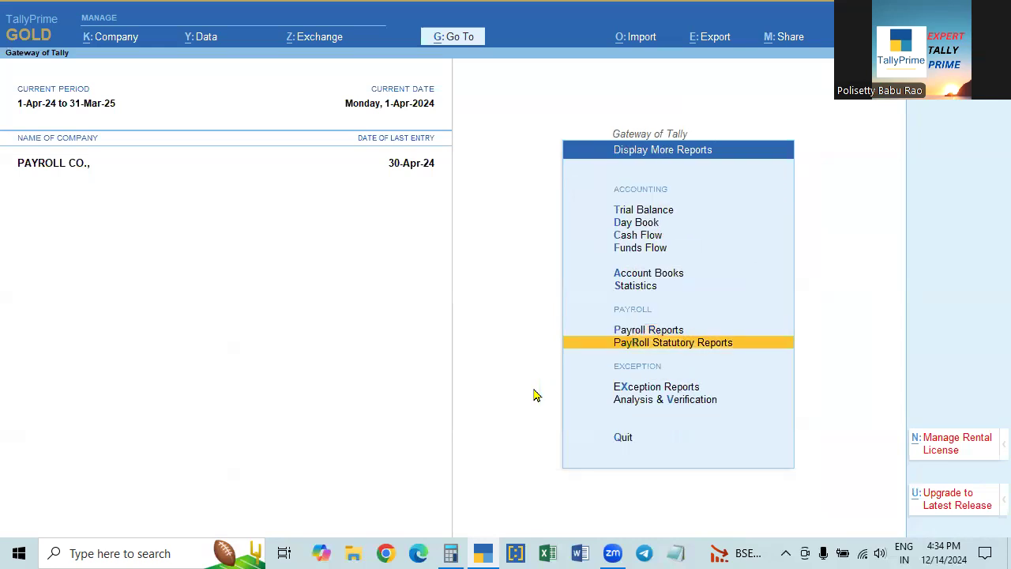
key(Return)
key(Down)
key(Return)
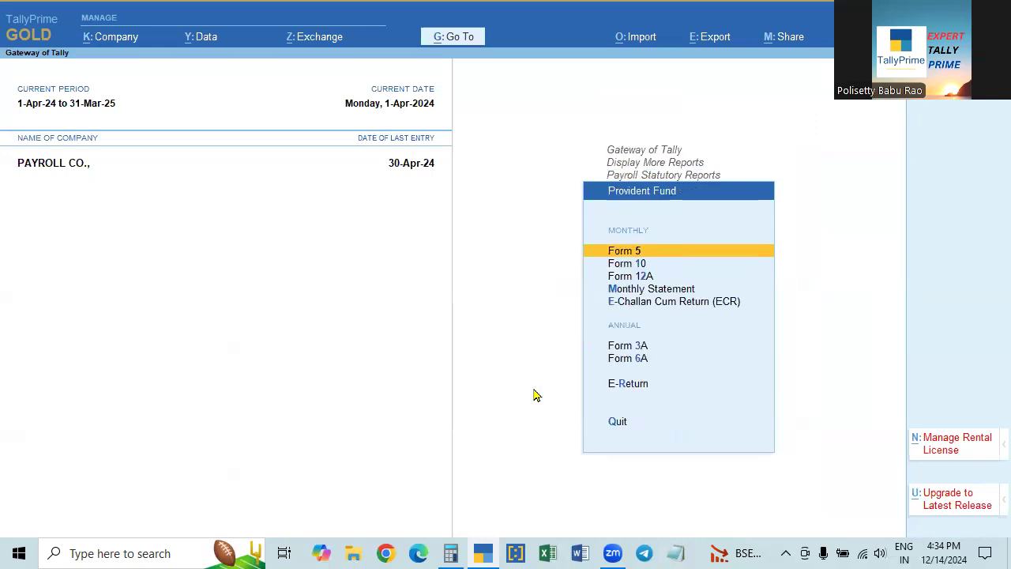
key(Down)
key(Down)
key(Down)
key(Return)
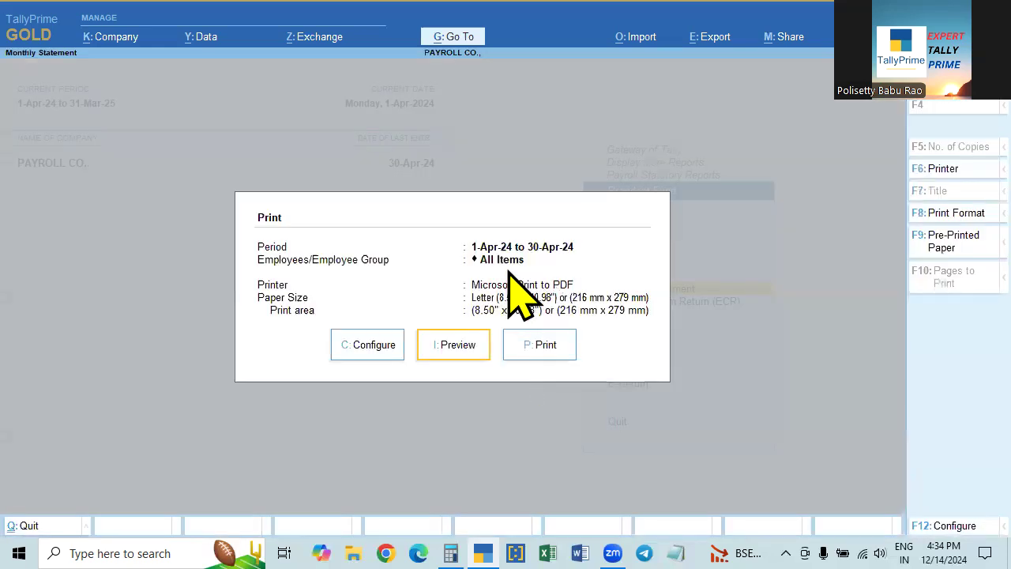
- Preview and zoom the PF statement (58,520.00 wages, 7,022.00 contributions), then back out
click(461, 347)
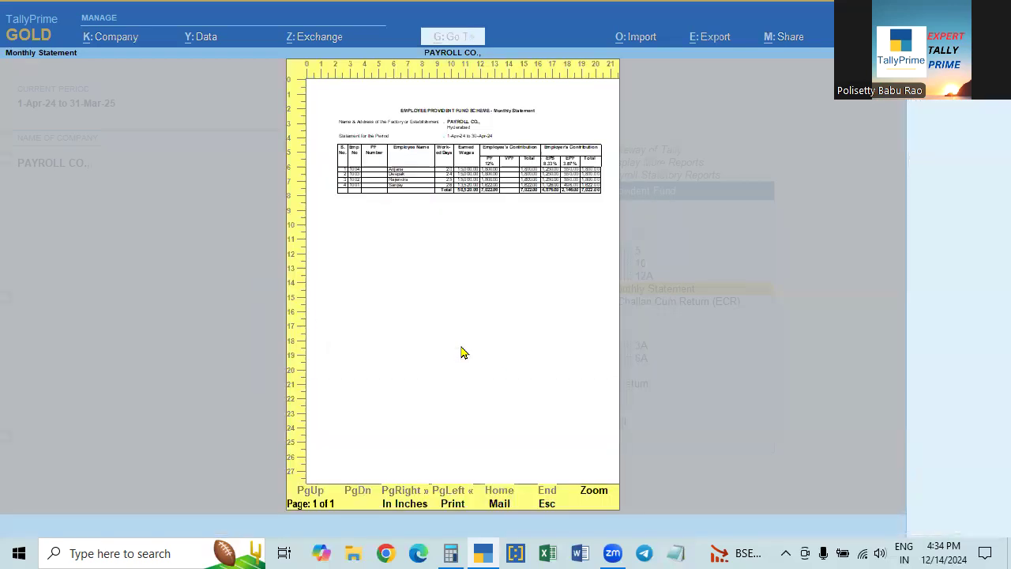
key(alt+z)
key(alt+z)
click(593, 492)
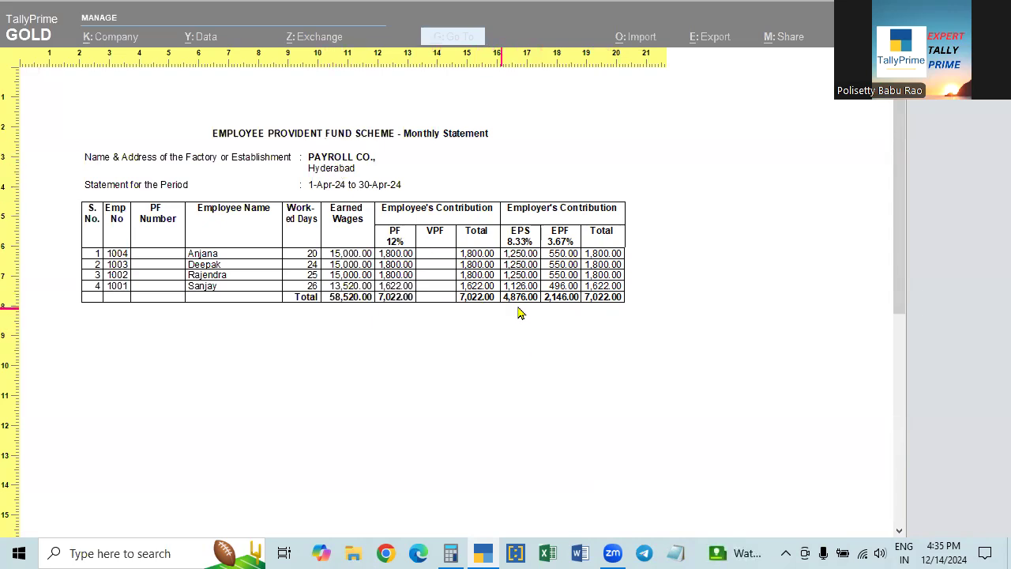
key(Escape)
key(Escape)
key(Escape)
key(Escape)
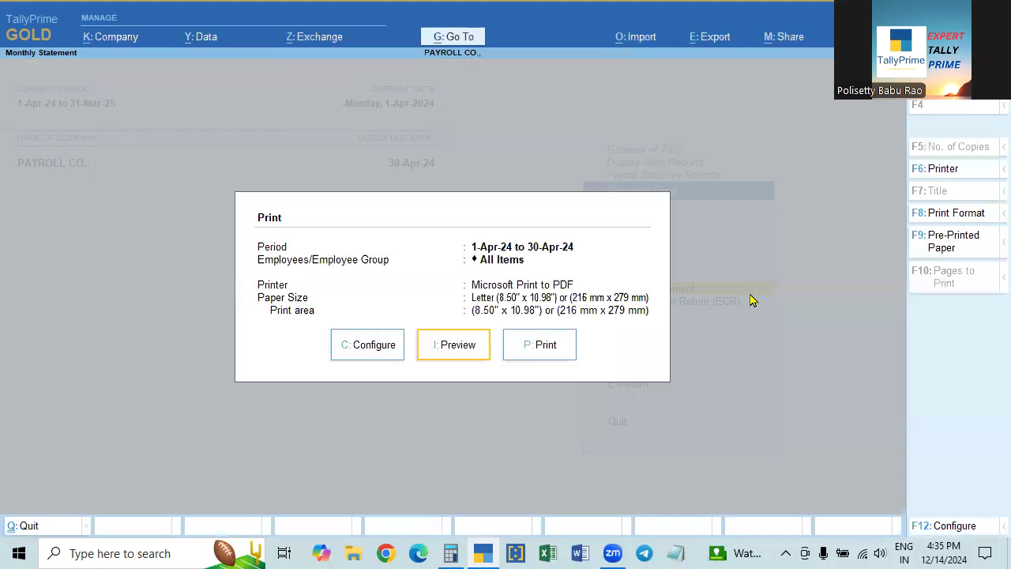
key(Down)
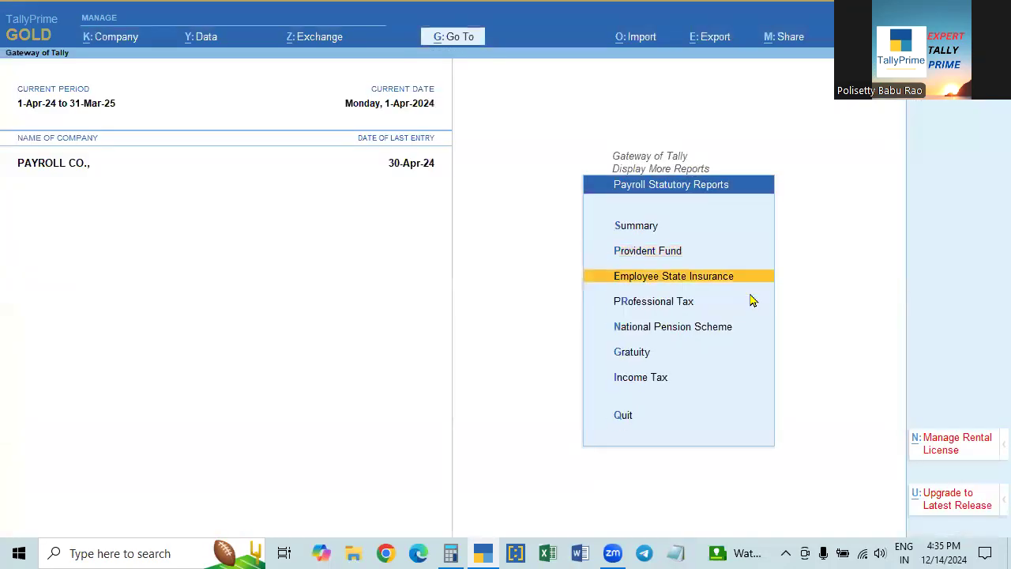
- Open the ESI Monthly Statement options and keep the period as April 2024
key(Return)
key(Down)
key(Return)
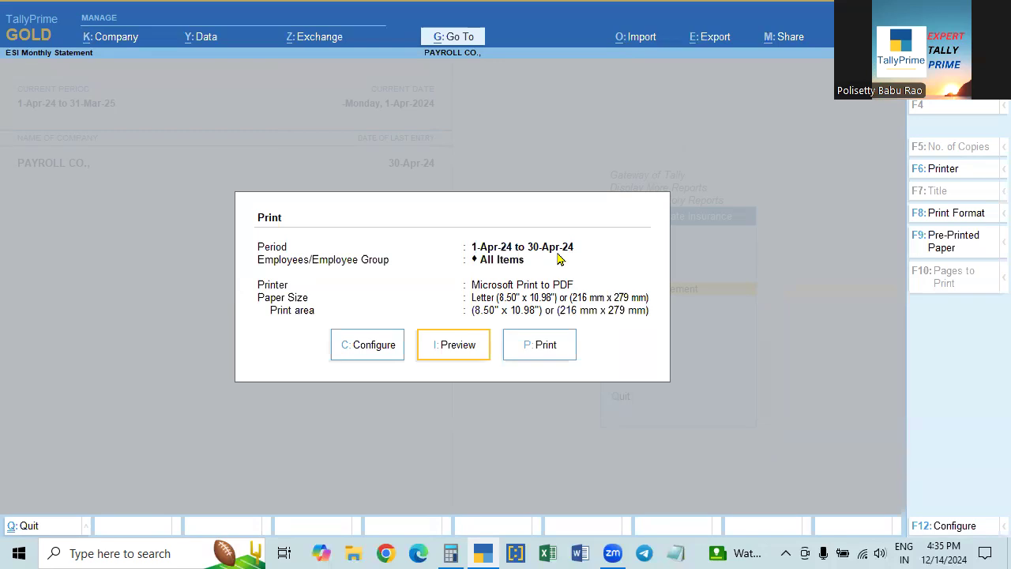
click(365, 345)
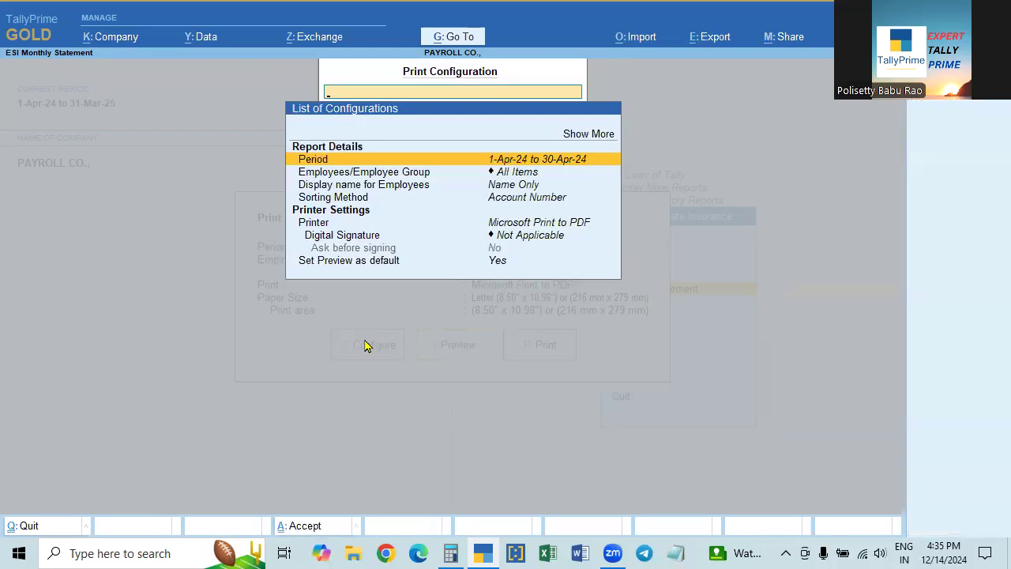
click(551, 159)
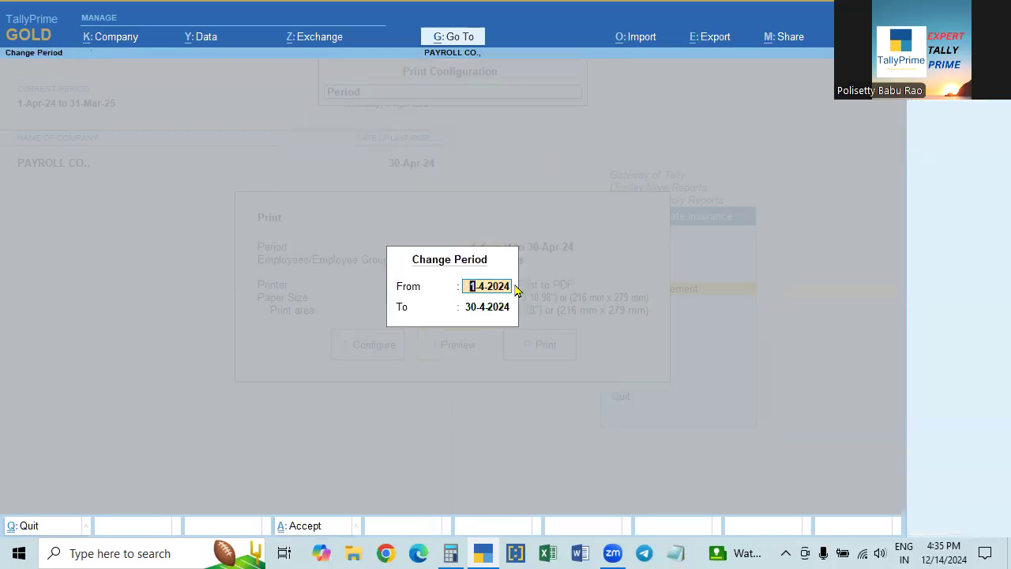
key(Escape)
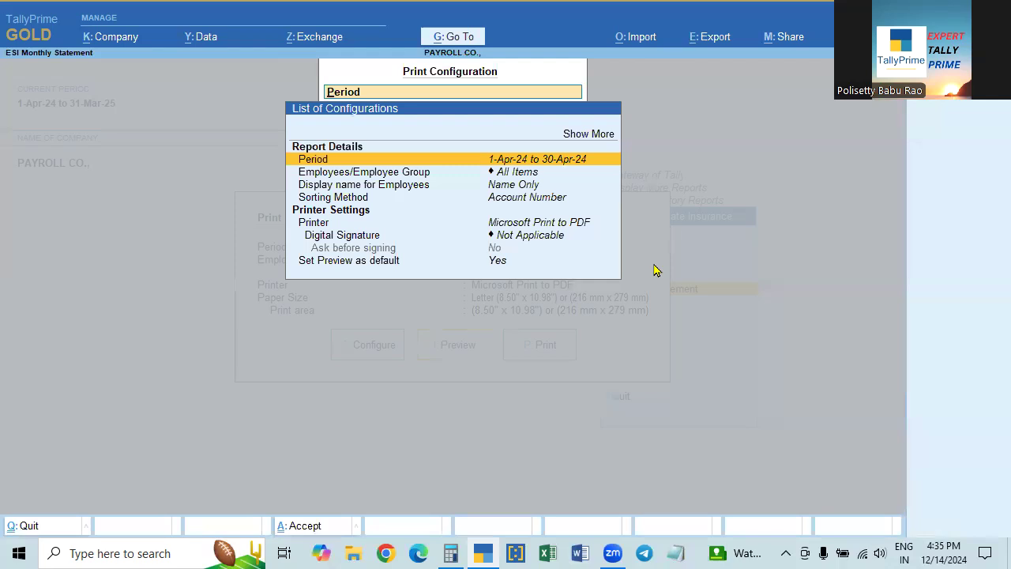
key(Escape)
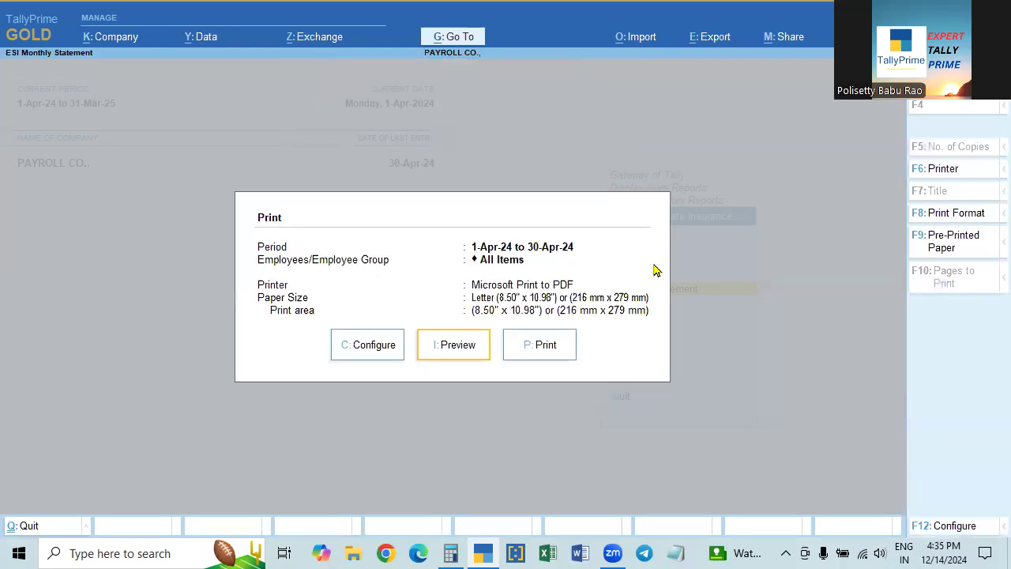
- Preview and zoom the ESI statement (17,764.00 wages, 710.00 contributions), then back out
click(463, 352)
click(465, 351)
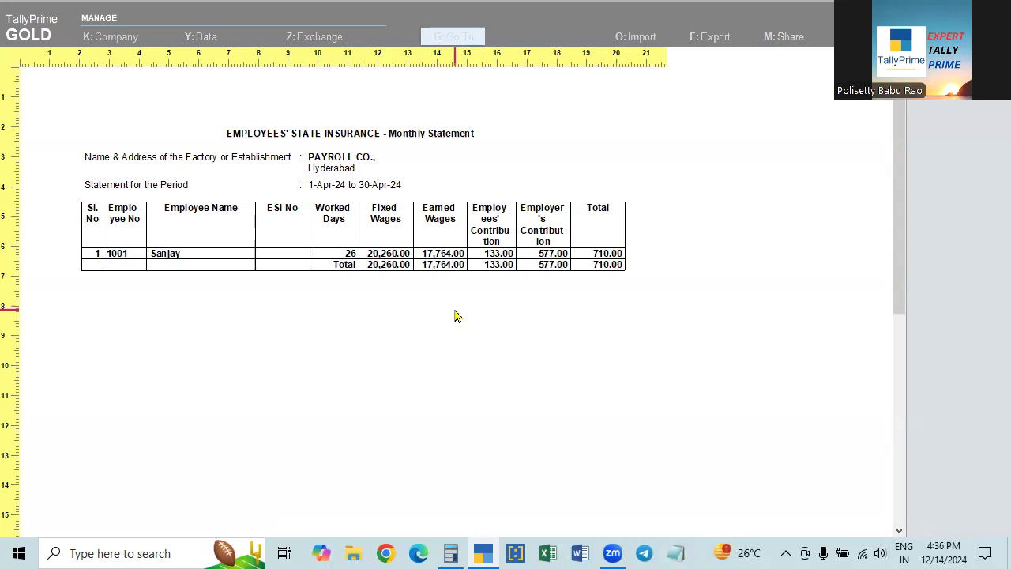
key(Escape)
key(Escape)
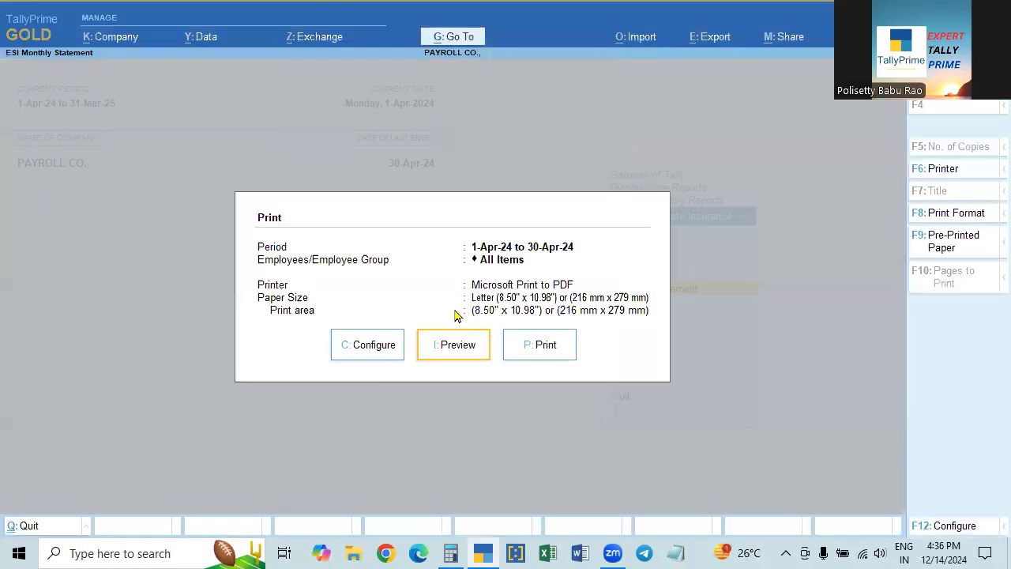
key(Escape)
key(Escape)
key(Escape)
key(Return)
key(Down)
key(Down)
key(Down)
key(Down)
key(Down)
- Preview and enlarge the April 2024 Professional Tax monthly statement (89,638.00 wages, 800.00 tax)
key(Up)
key(Up)
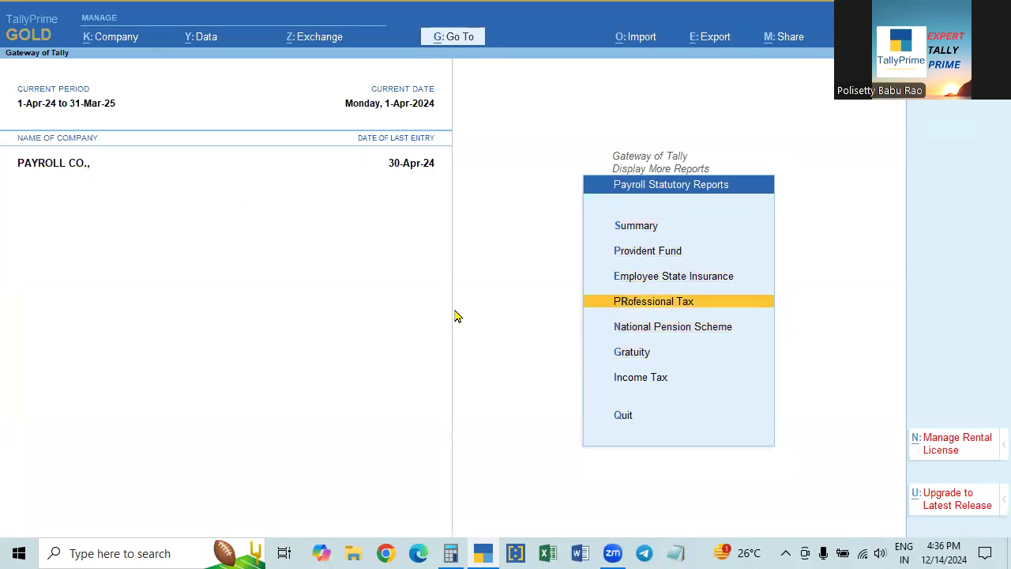
key(Return)
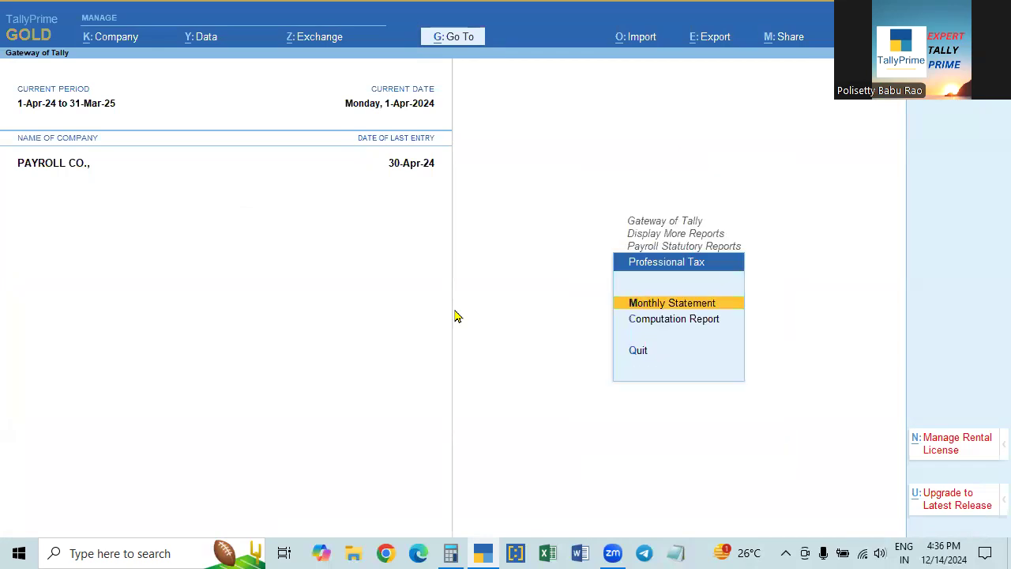
key(Return)
key(Return)
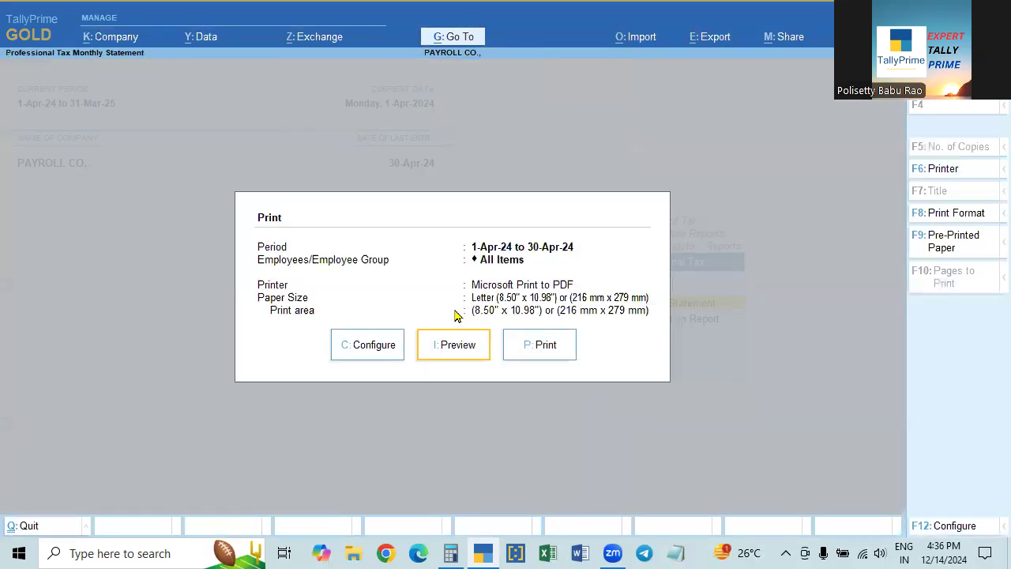
click(456, 351)
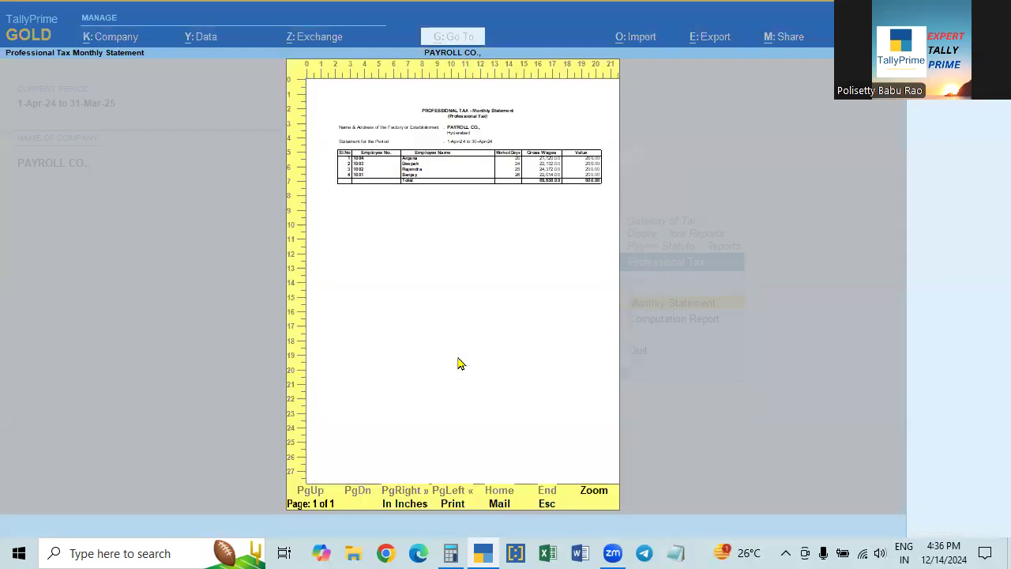
click(461, 364)
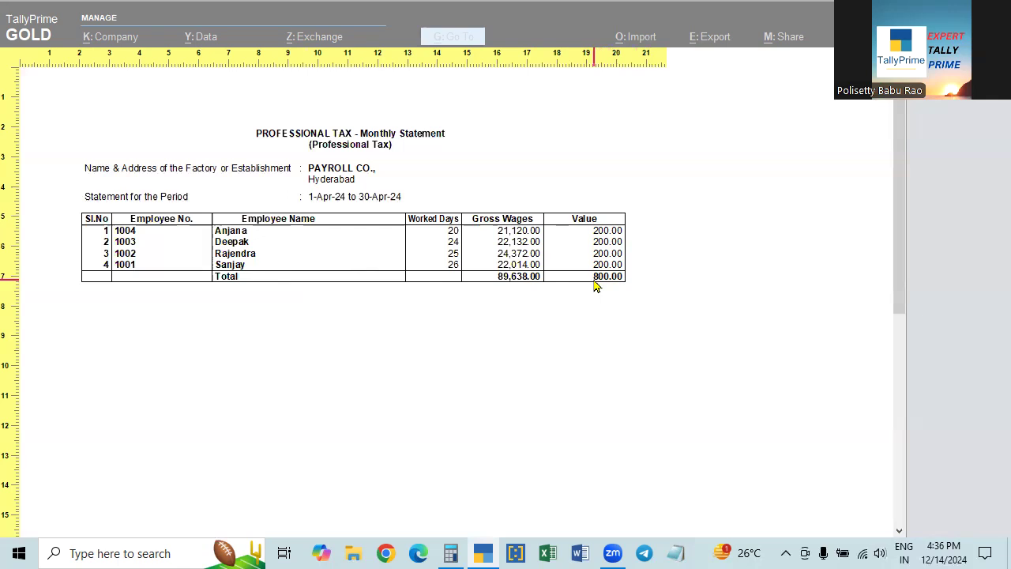
- Close the statement preview and open the National Pension Scheme reports list
key(Escape)
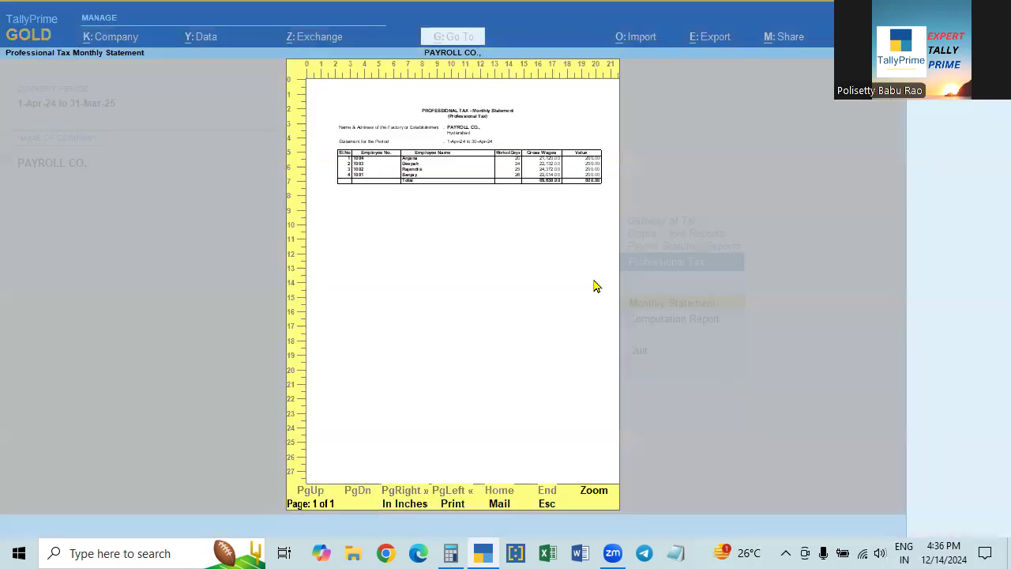
key(Escape)
key(Escape)
key(Escape)
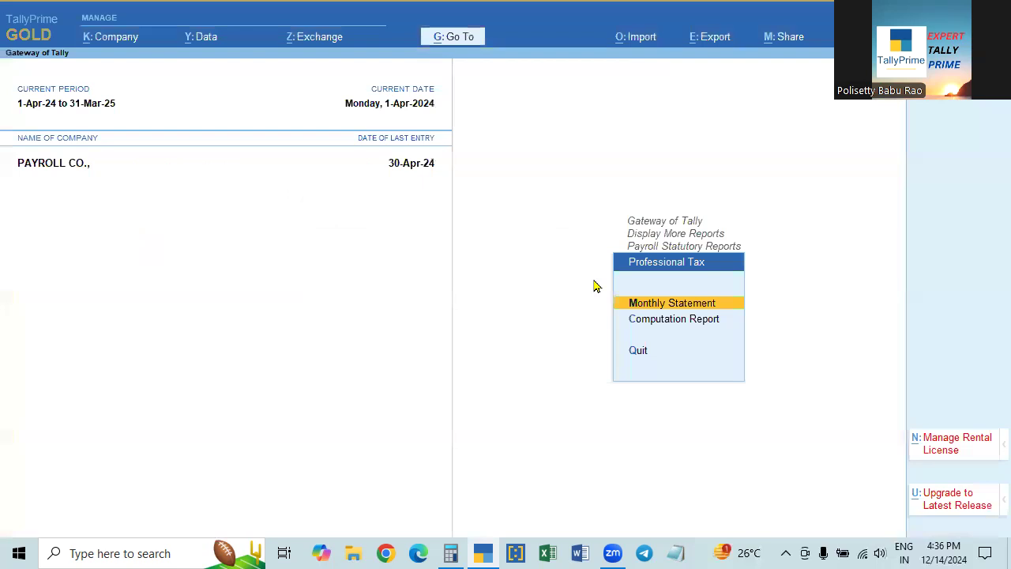
key(Escape)
key(Down)
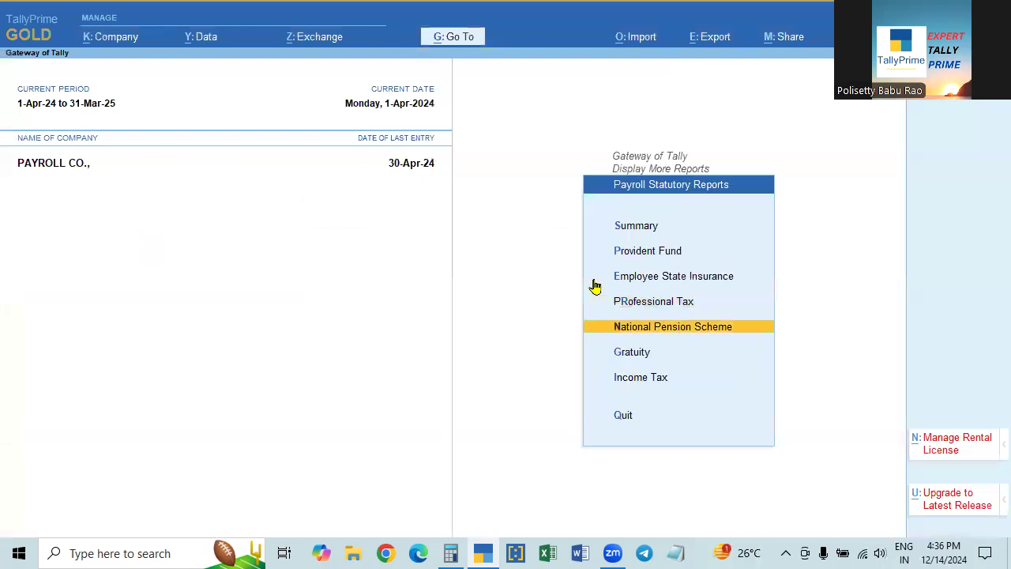
key(Return)
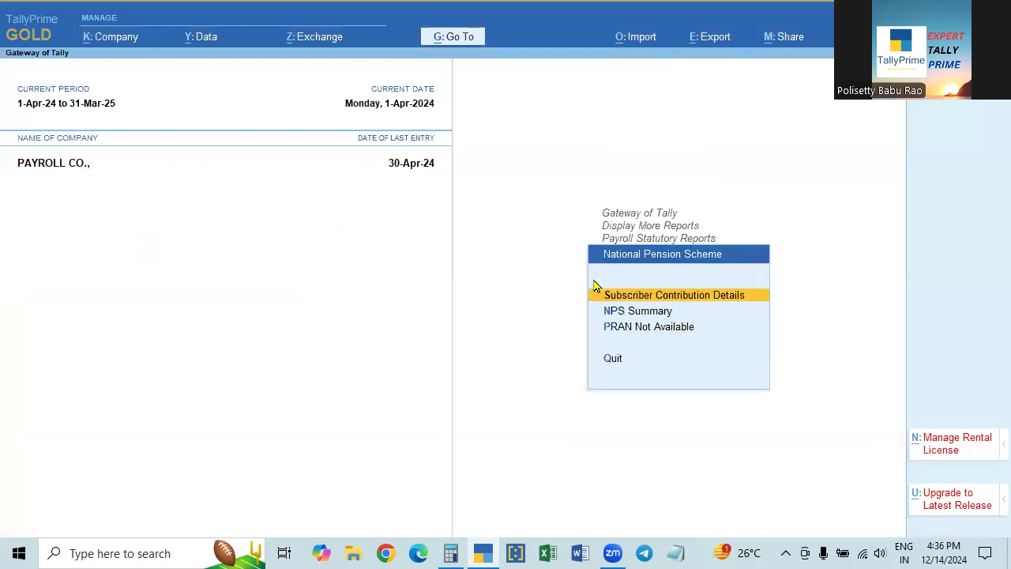
- In the Payroll NPS Summary, view the per-employee breakup of the 6,011.00 employee NPS deduction
click(603, 315)
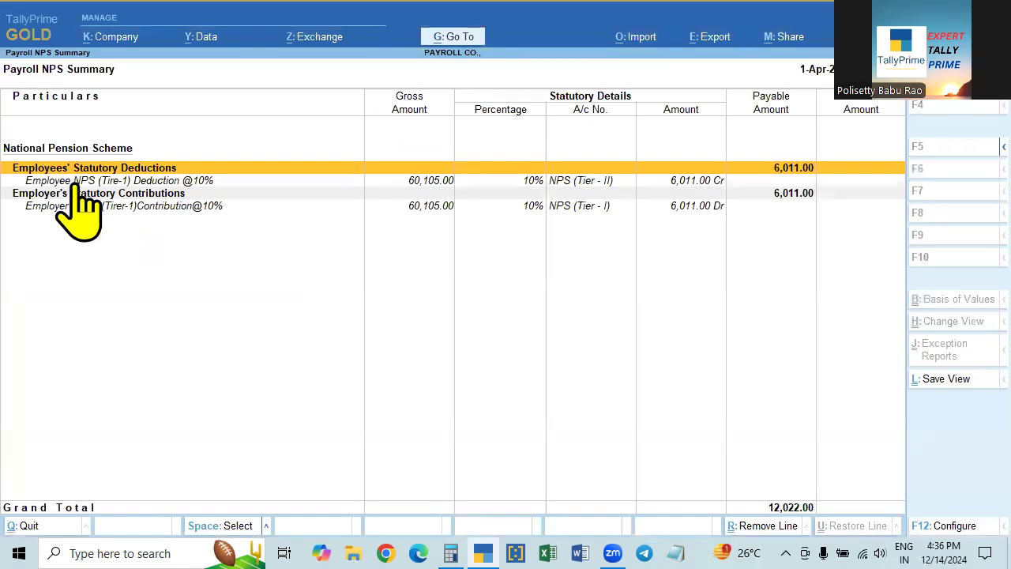
click(208, 182)
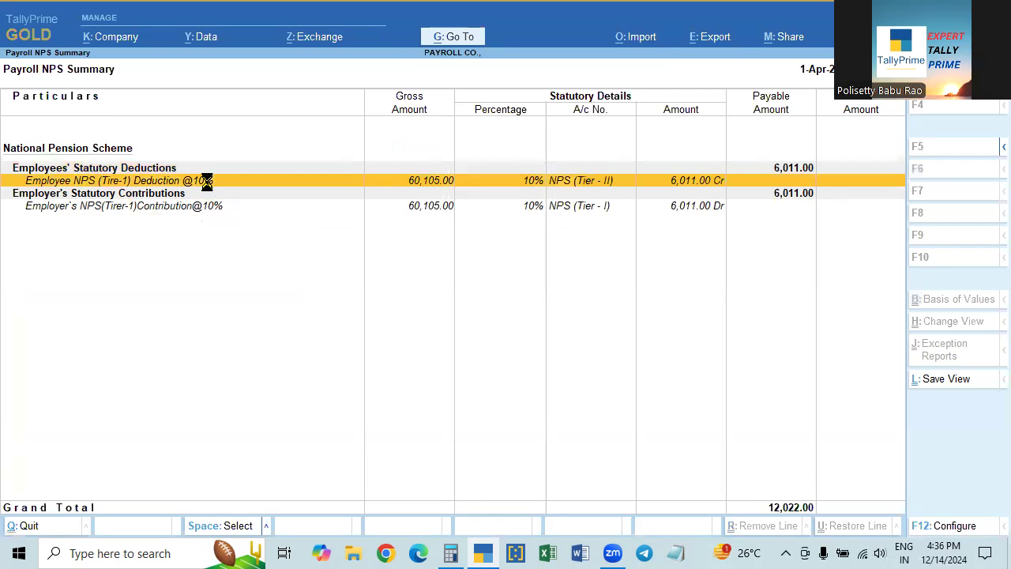
click(208, 186)
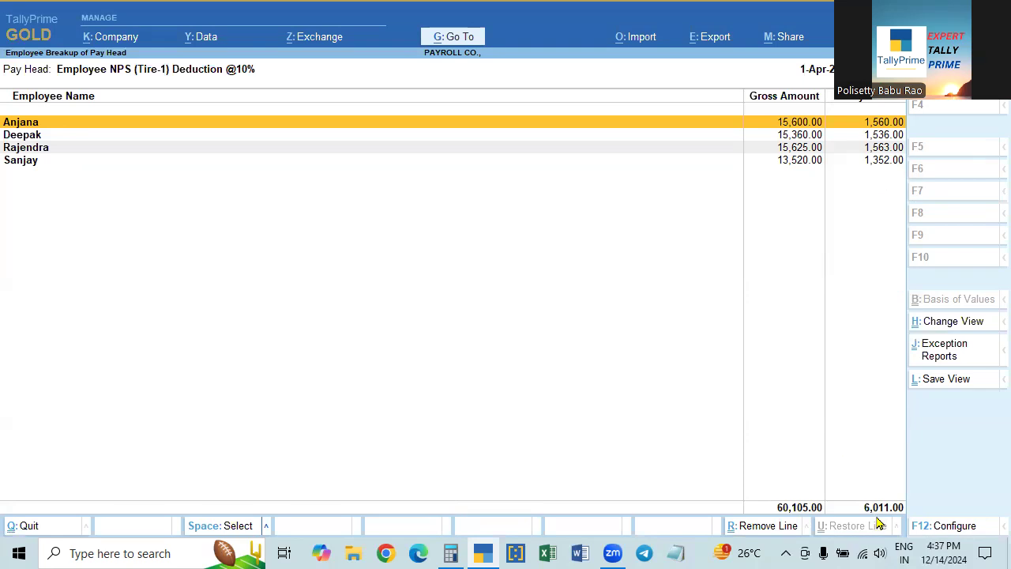
key(Escape)
- View the employer's 6,011.00 NPS contribution breakup, then open the Gratuity Summary
key(Down)
key(Down)
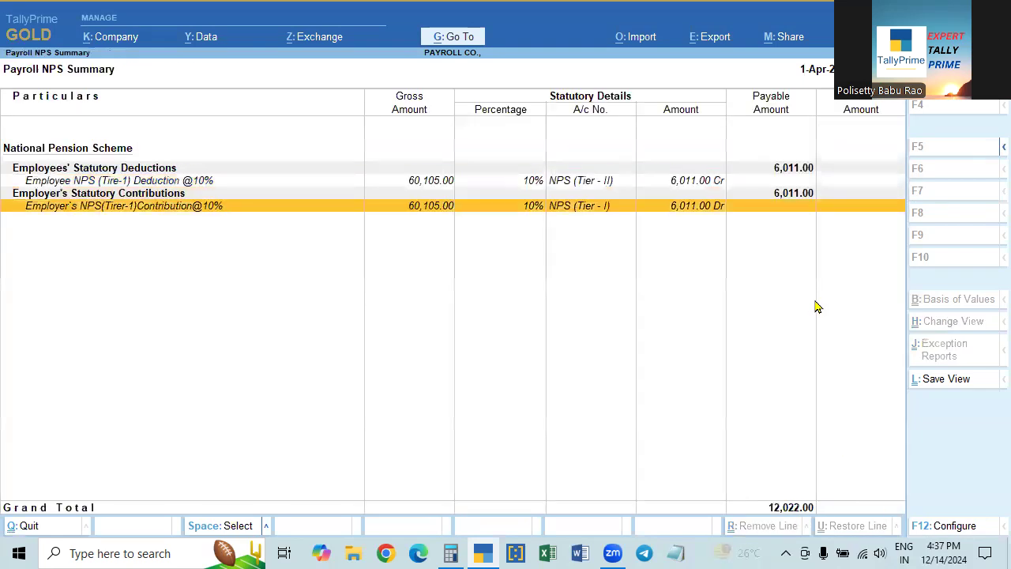
key(Up)
key(Down)
key(Return)
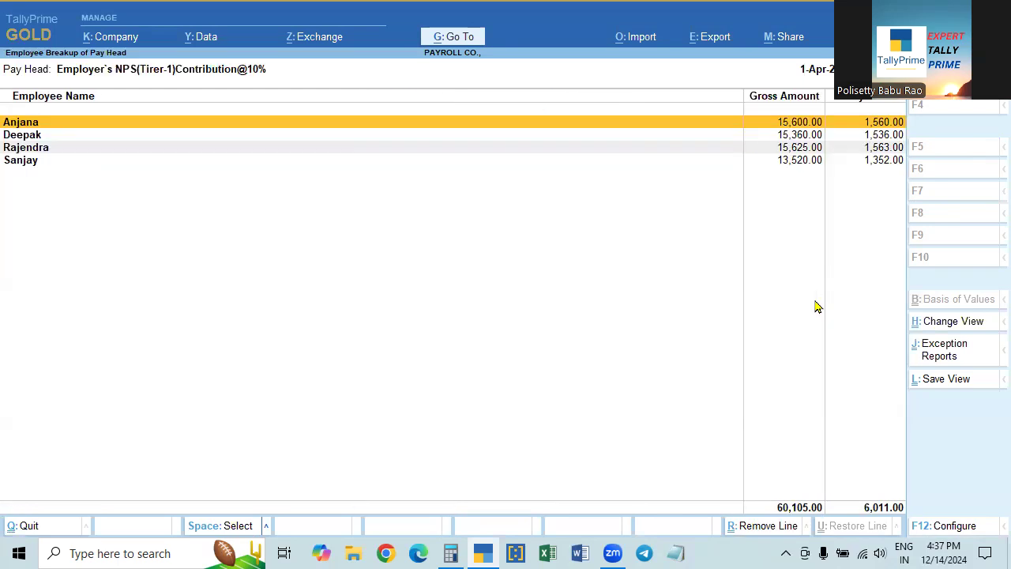
key(Escape)
key(Escape)
key(Escape)
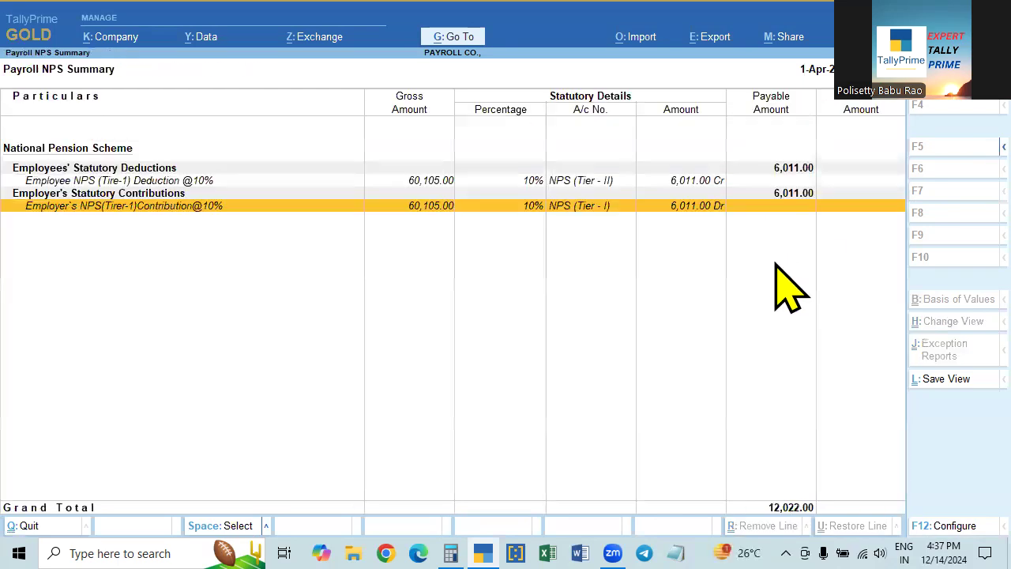
key(Down)
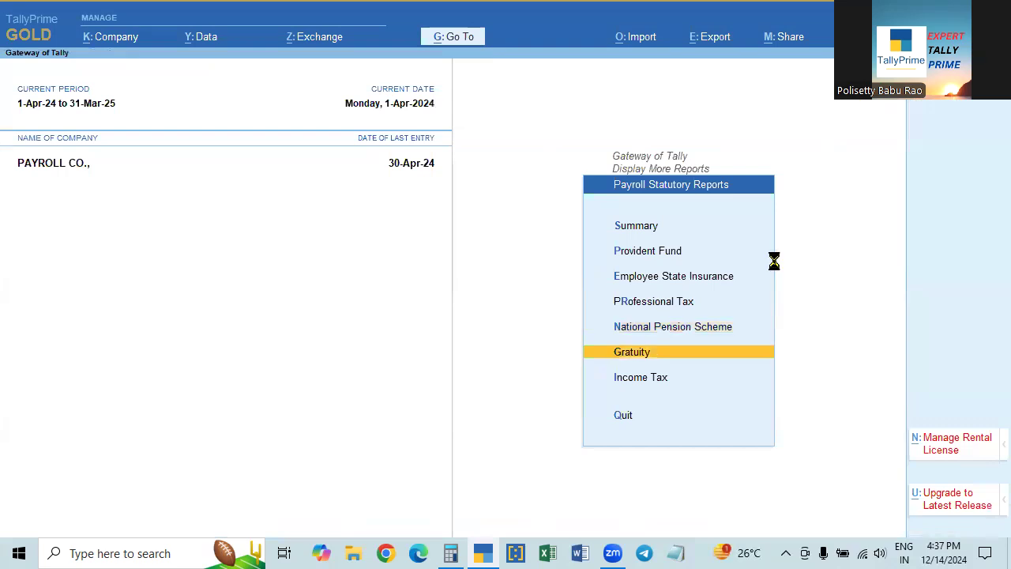
key(Return)
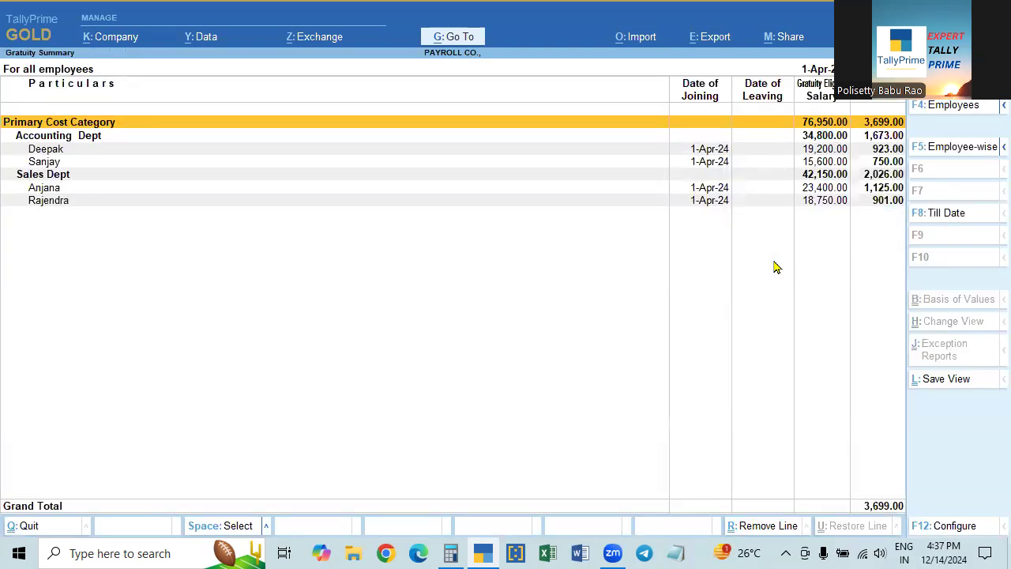
key(Escape)
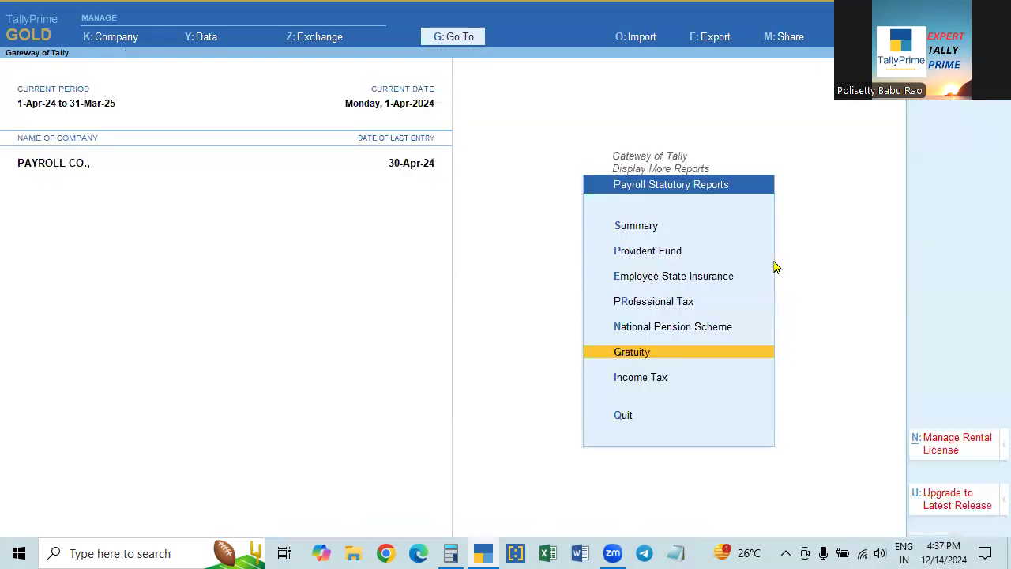
key(Down)
key(Return)
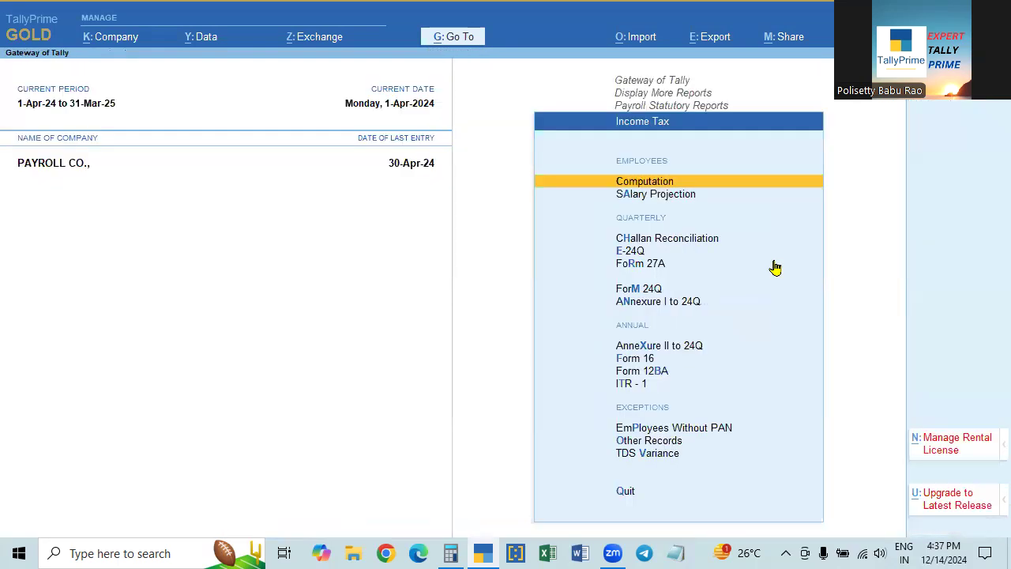
key(Return)
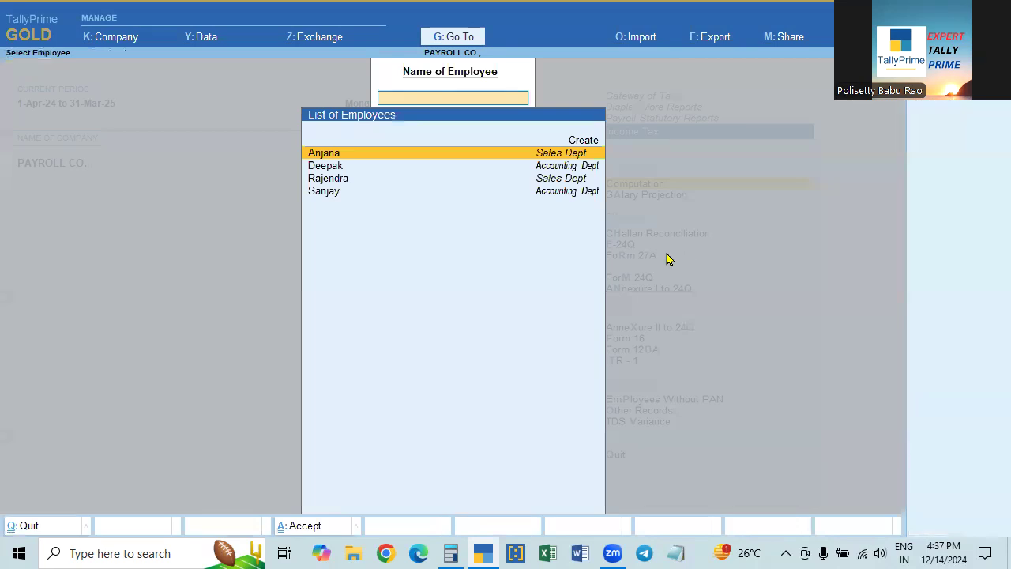
key(Return)
key(Down)
key(Down)
key(Down)
key(Up)
key(Up)
key(Up)
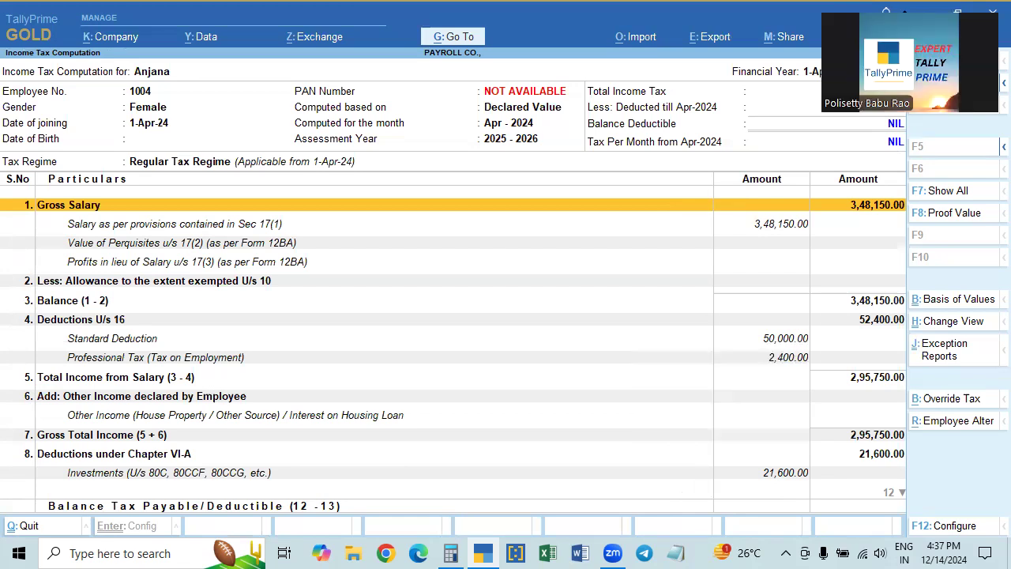
click(702, 358)
key(Escape)
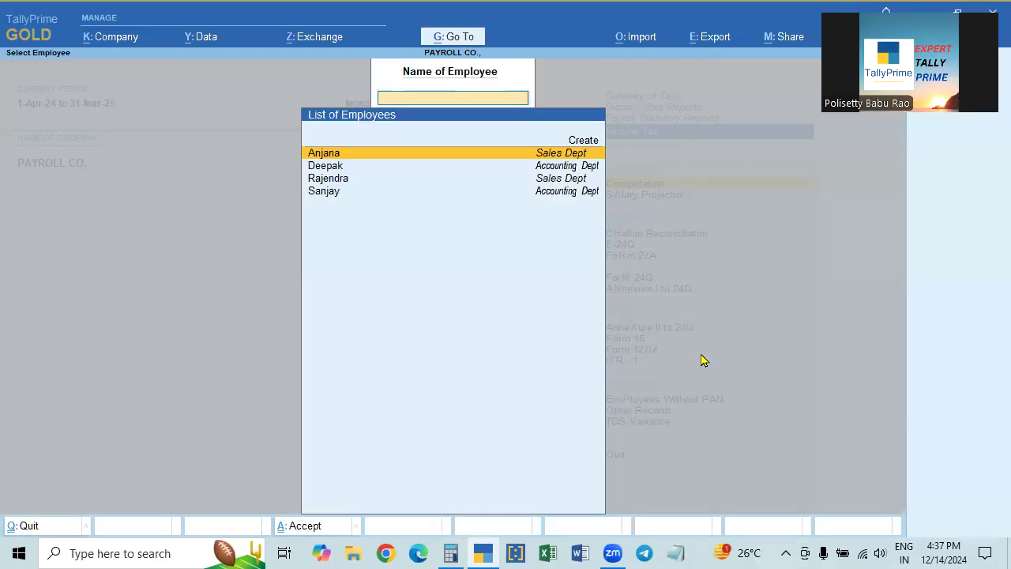
key(Down)
key(Return)
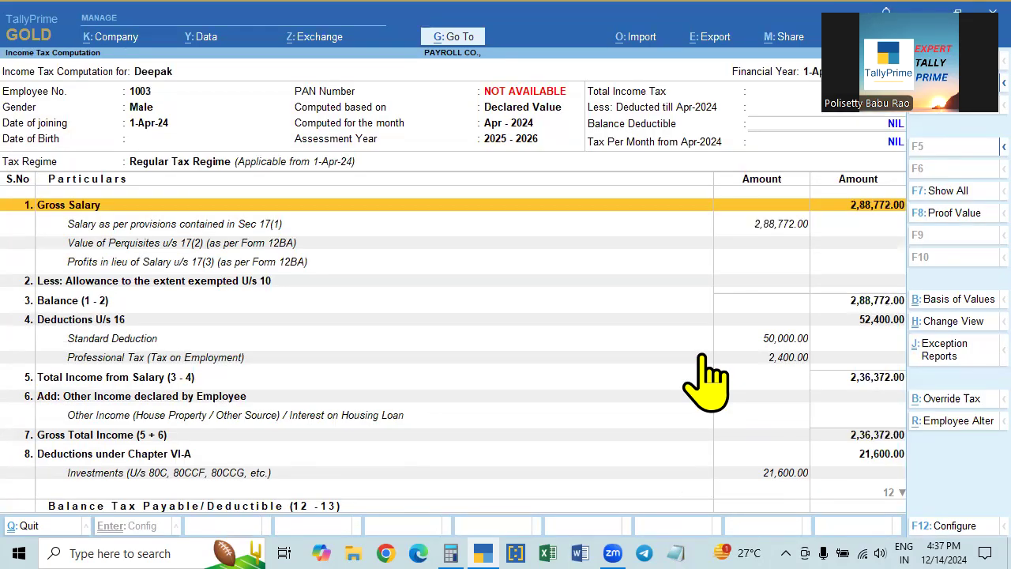
key(Escape)
key(Down)
key(Return)
key(Escape)
key(Down)
key(Down)
key(Return)
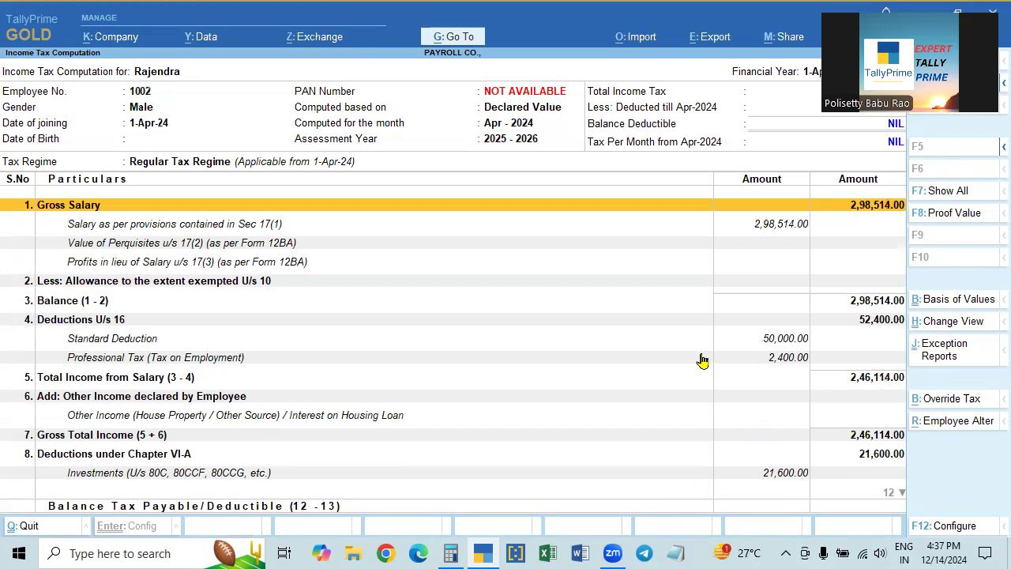
key(Escape)
key(Down)
key(Down)
key(Down)
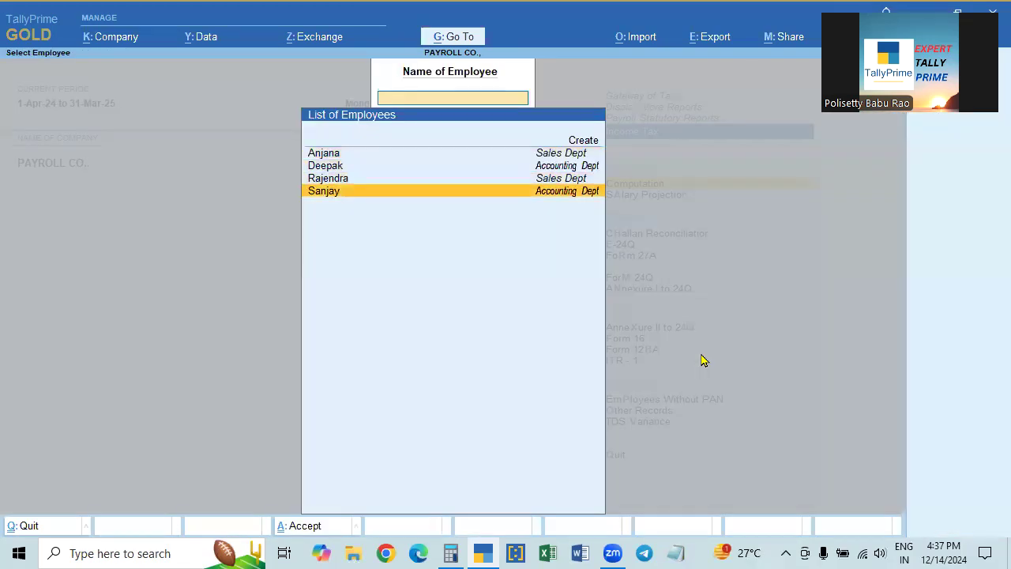
key(Return)
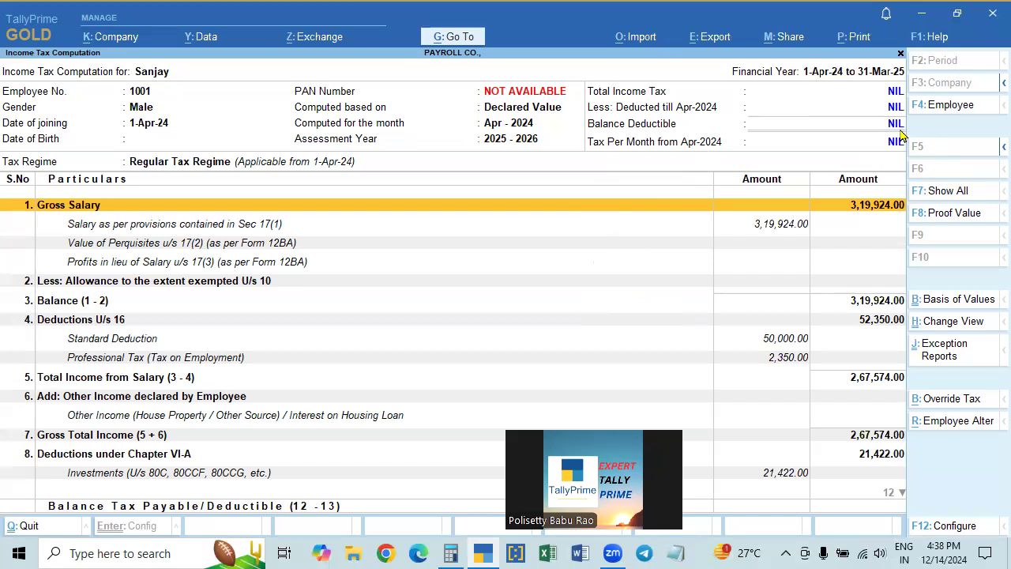
key(Escape)
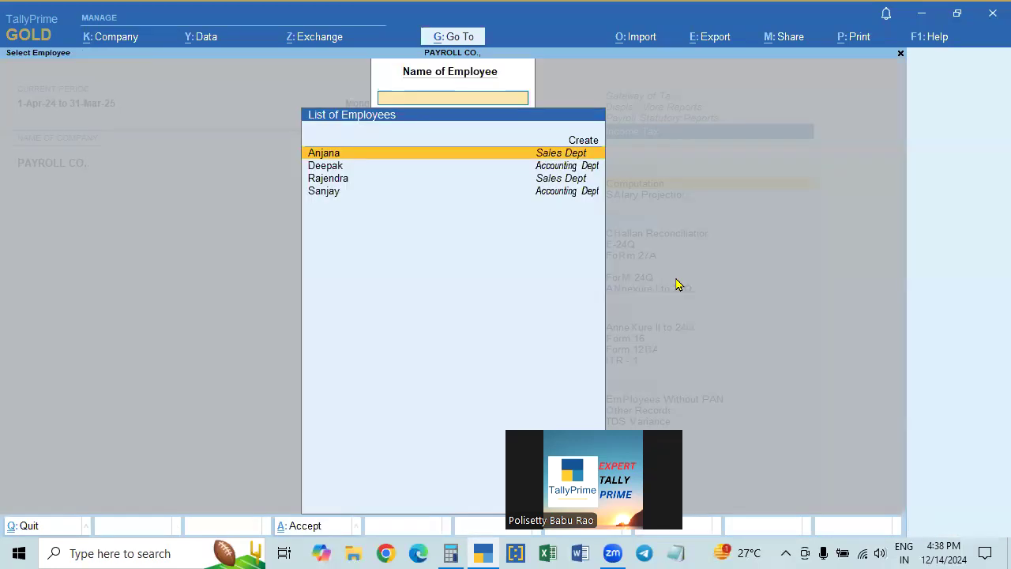
key(Escape)
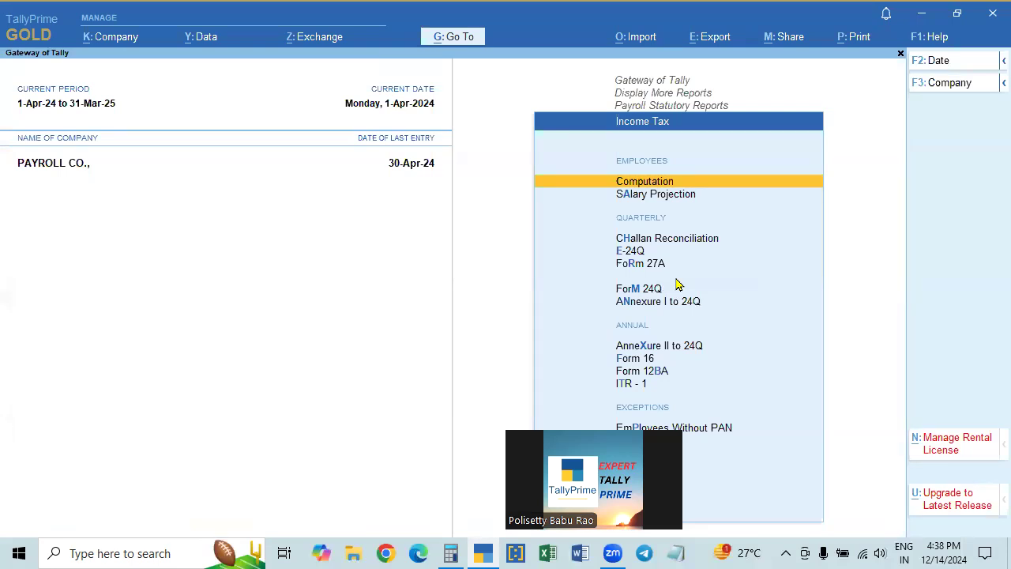
key(Return)
key(Down)
key(Down)
key(Down)
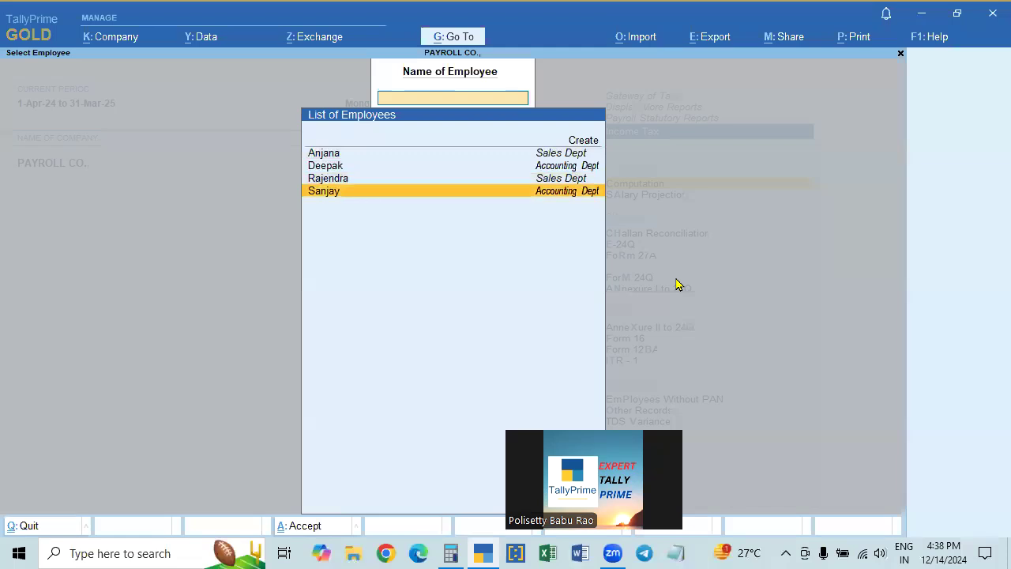
key(Return)
key(Escape)
key(Escape)
key(Escape)
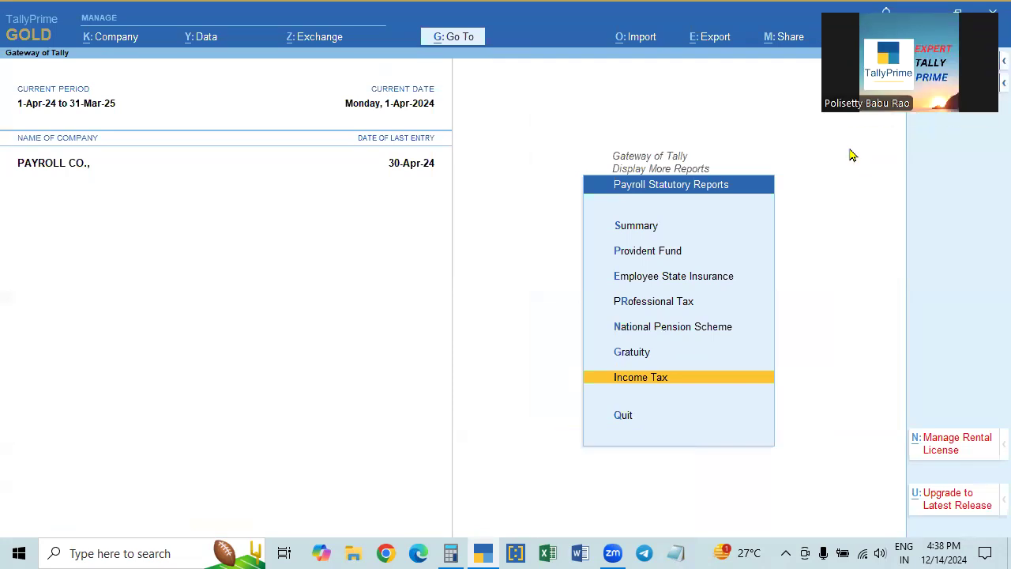
- From the Gateway of Tally, start Payment voucher No. 4 dated 5-5-2024
key(Escape)
key(Escape)
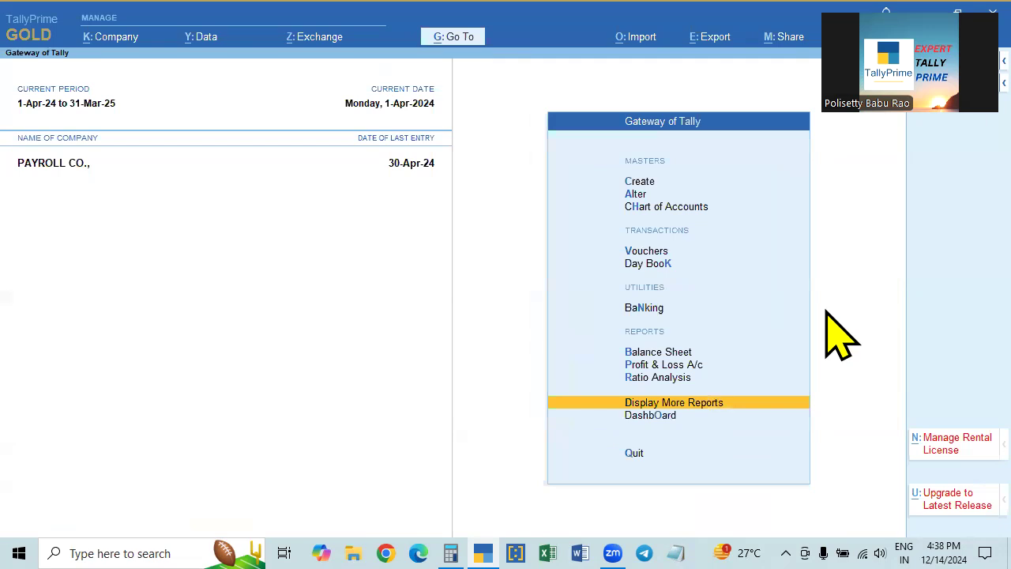
key(Down)
key(Down)
key(Down)
key(Down)
key(Down)
key(Down)
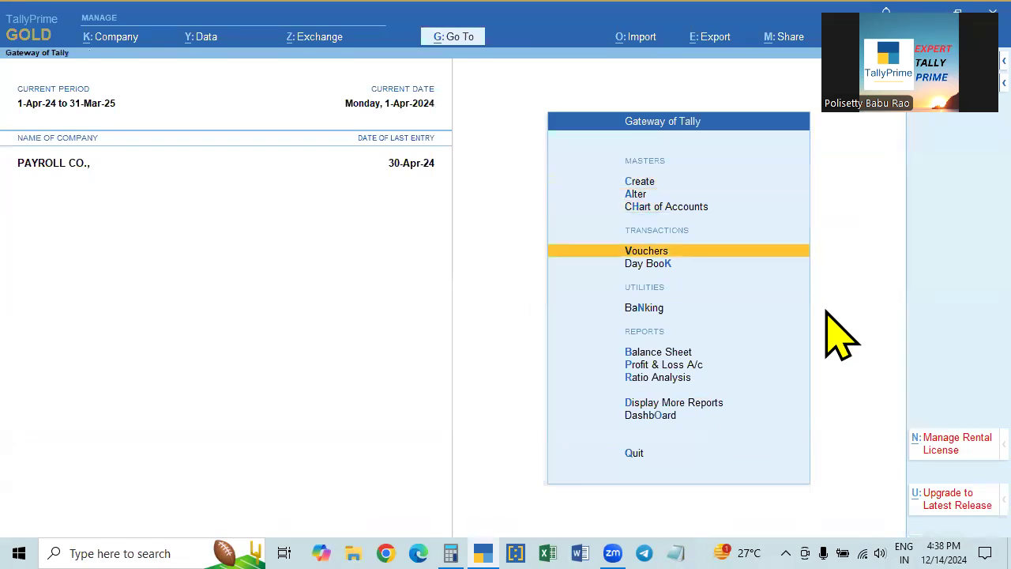
key(Return)
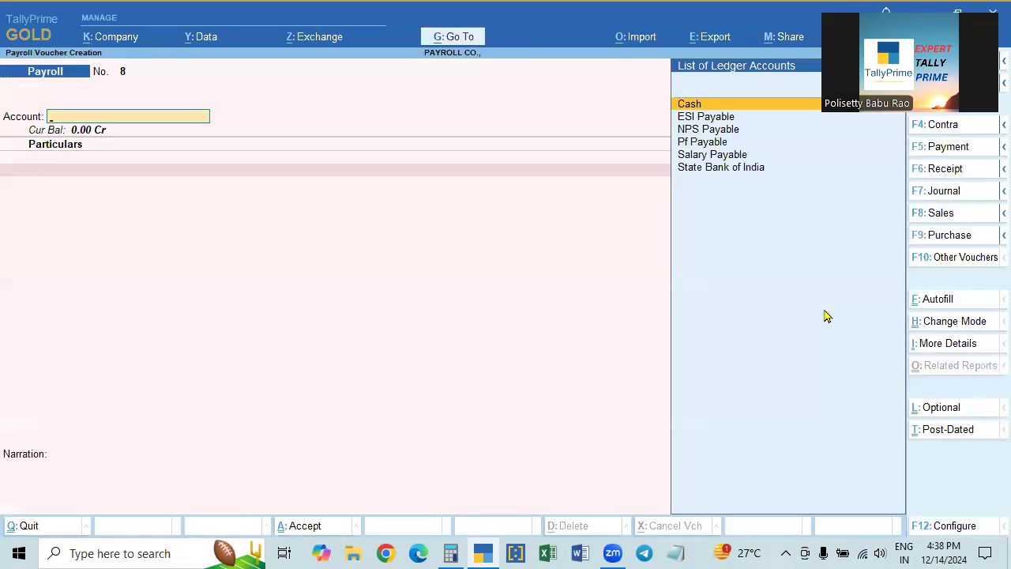
key(F5)
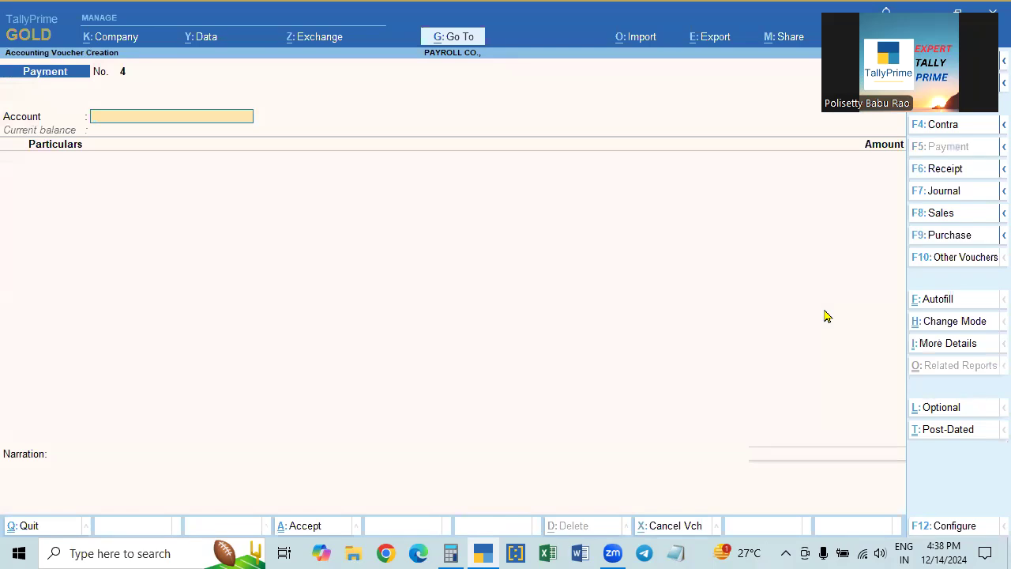
key(F2)
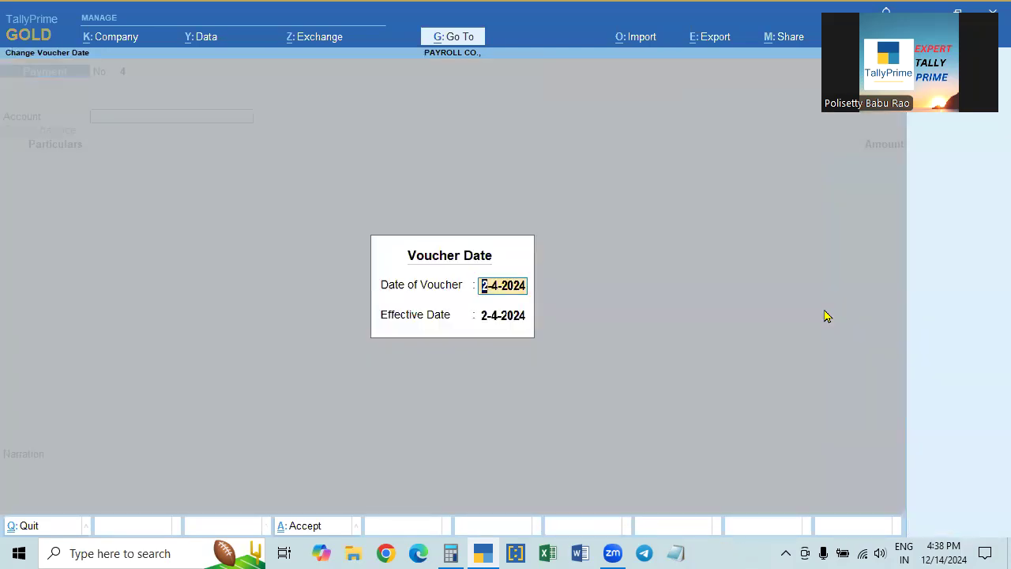
text(5-5)
key(Return)
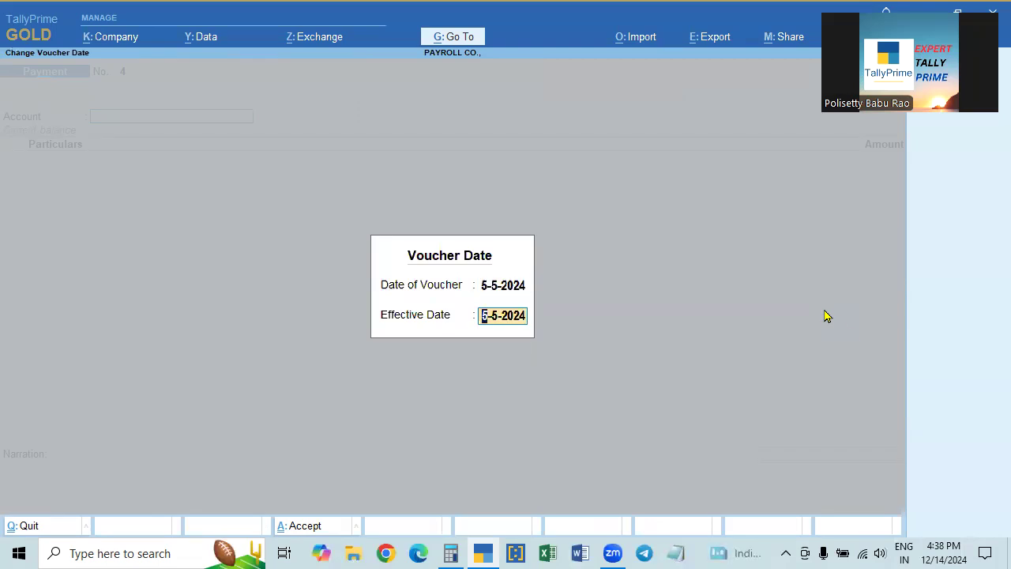
key(Return)
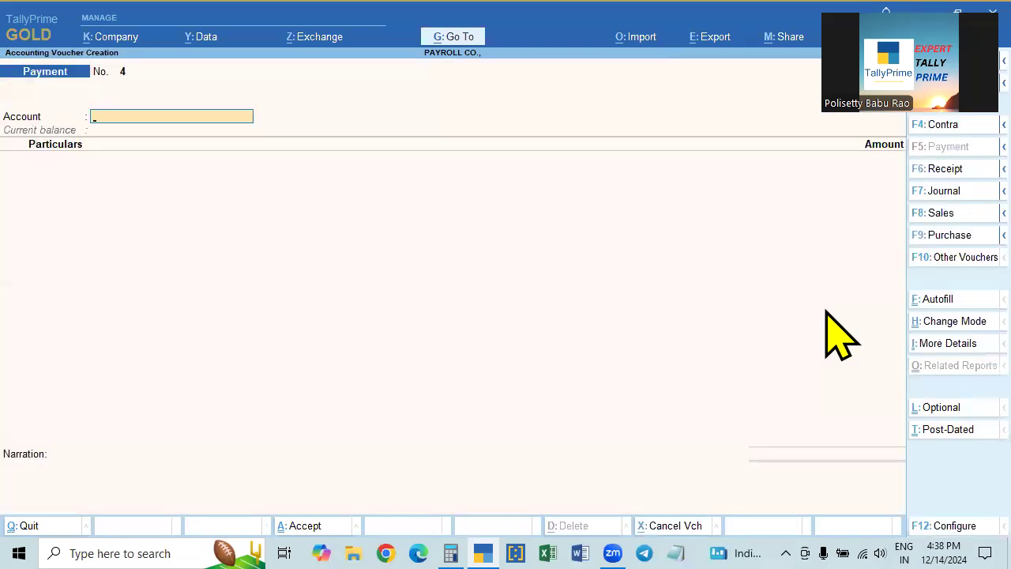
key(ctrl)
- Set up a Payroll Autofill Salary Payment for 1-4-2024 to 30-4-2024, voucher date 5-5-2024
click(928, 300)
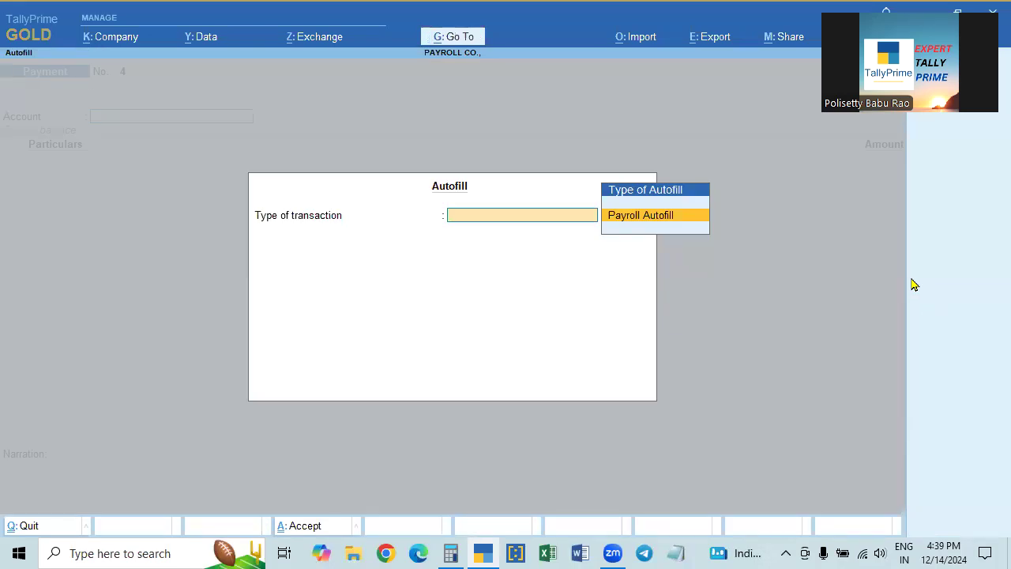
key(Return)
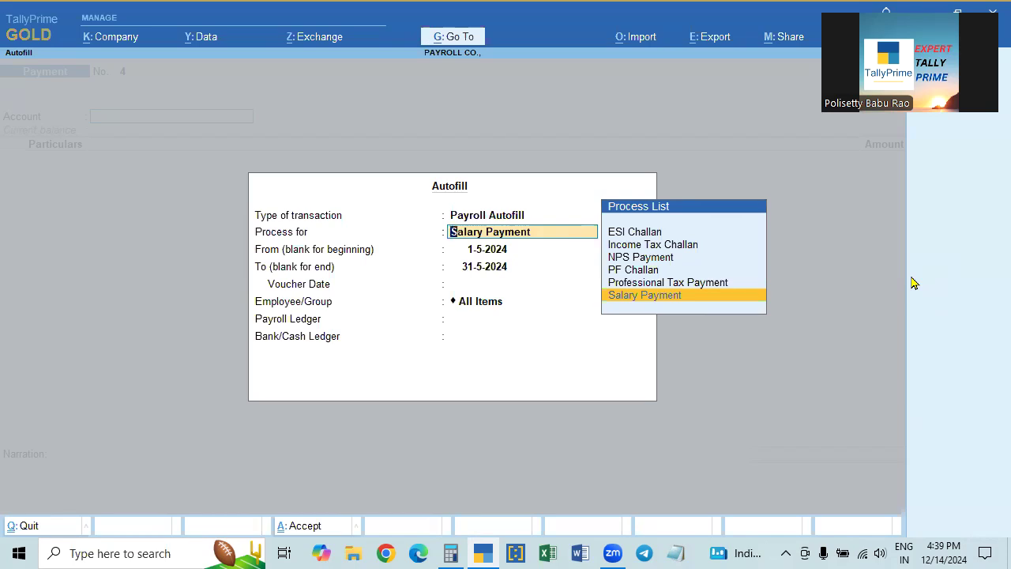
key(Return)
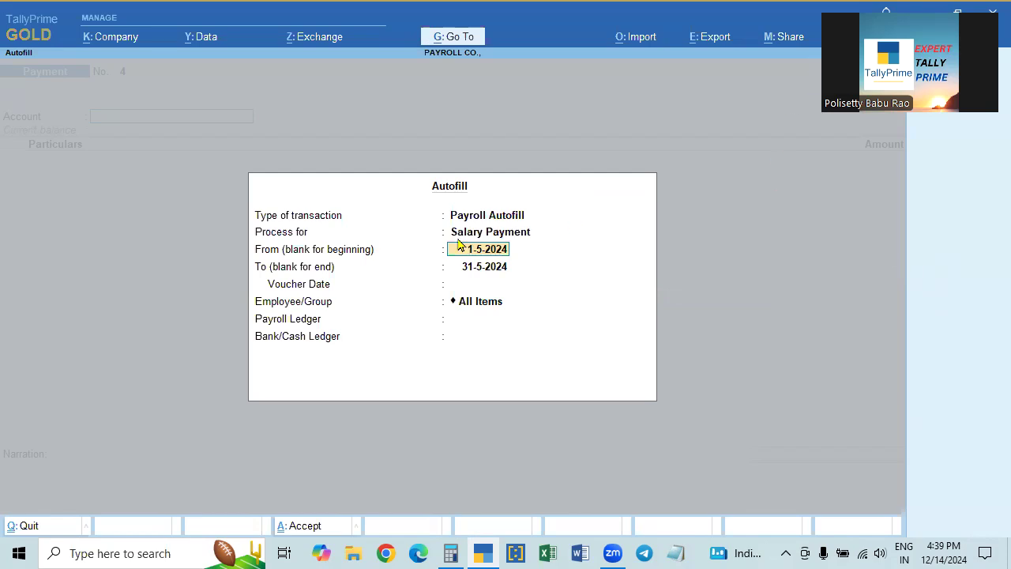
text(1-4)
key(Return)
text(30-4)
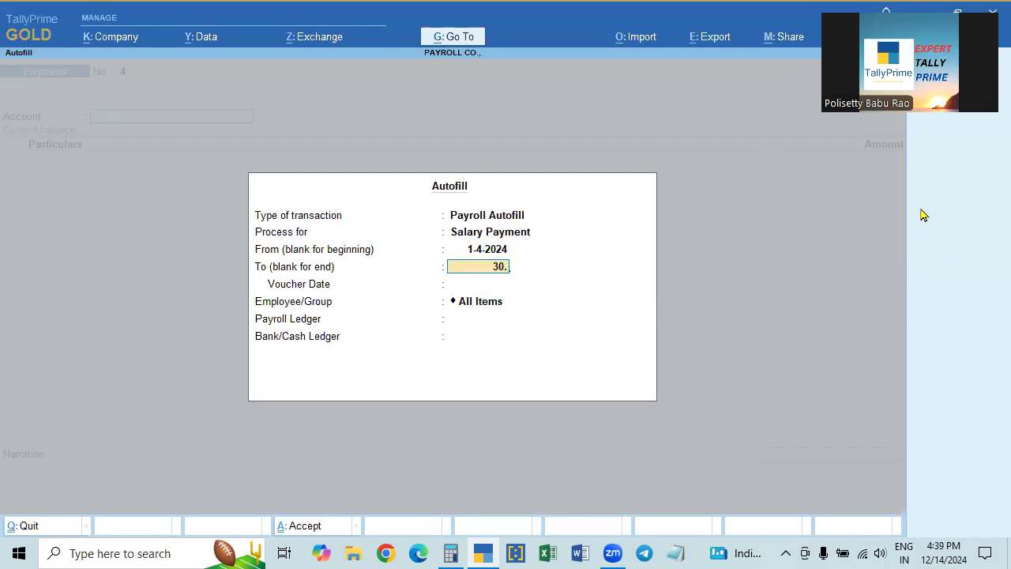
key(Return)
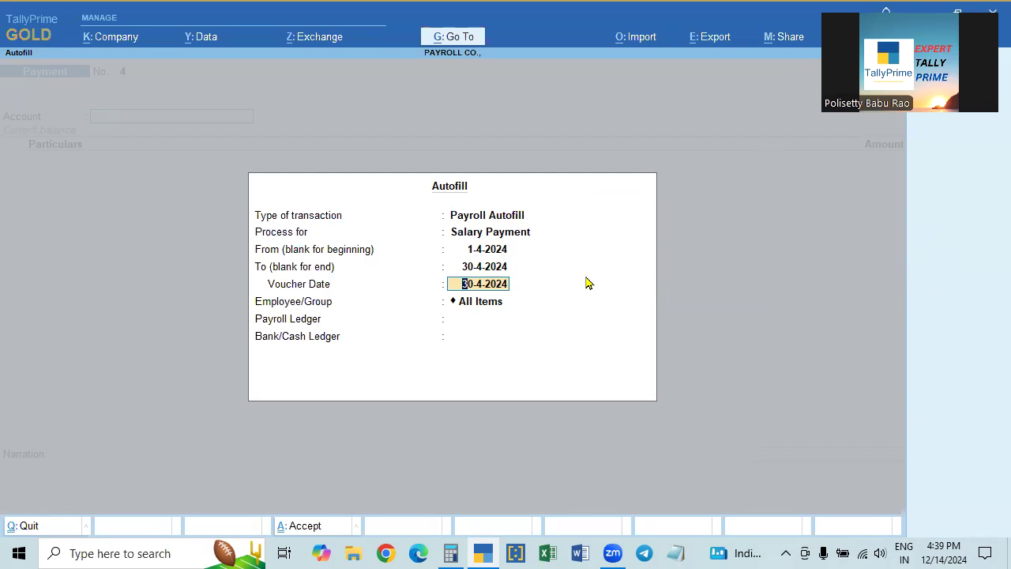
text(5.5)
key(Return)
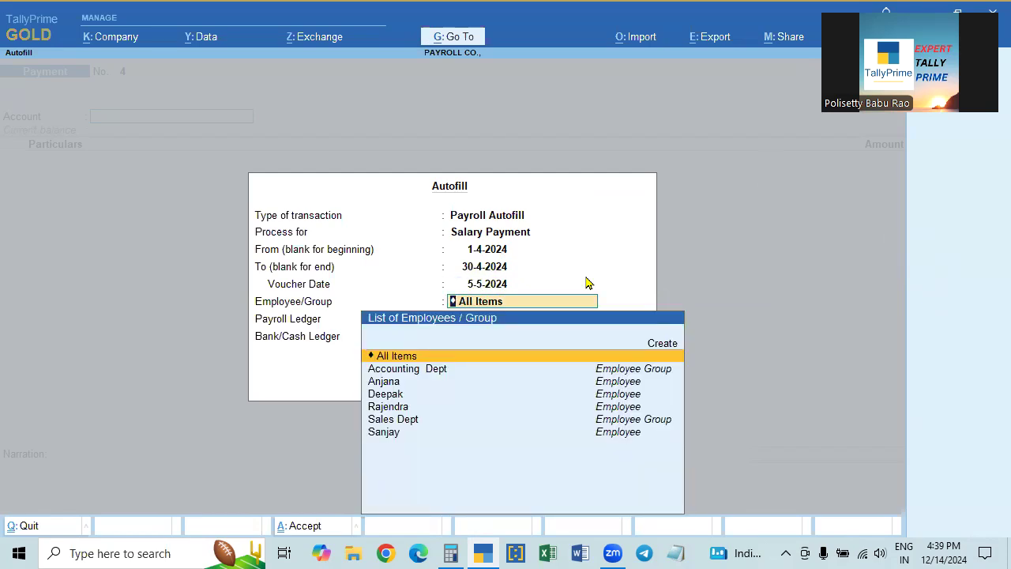
- Choose all employees, Salary Payable and State Bank of India, then fill the voucher
key(Return)
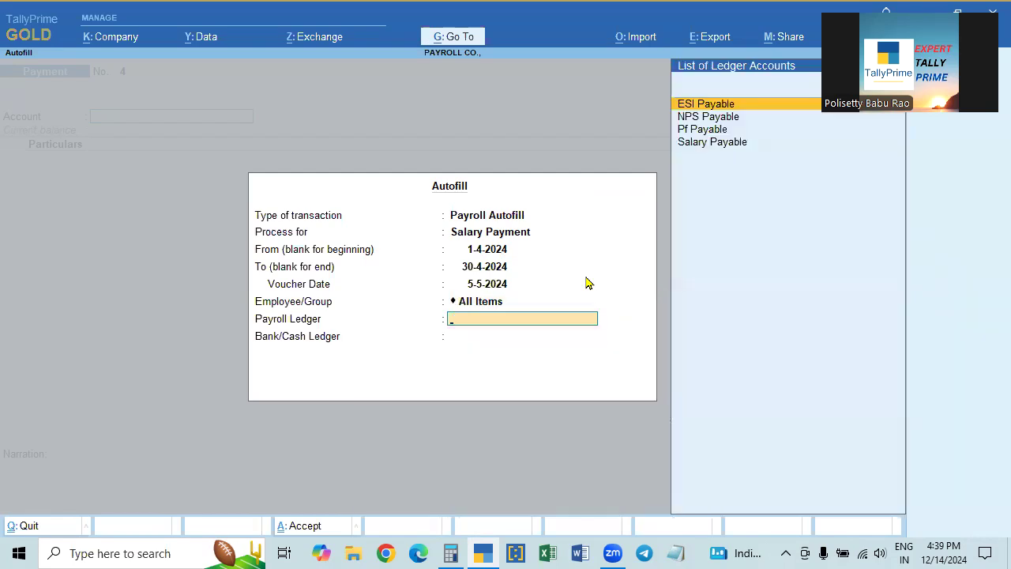
key(Down)
key(Down)
key(Down)
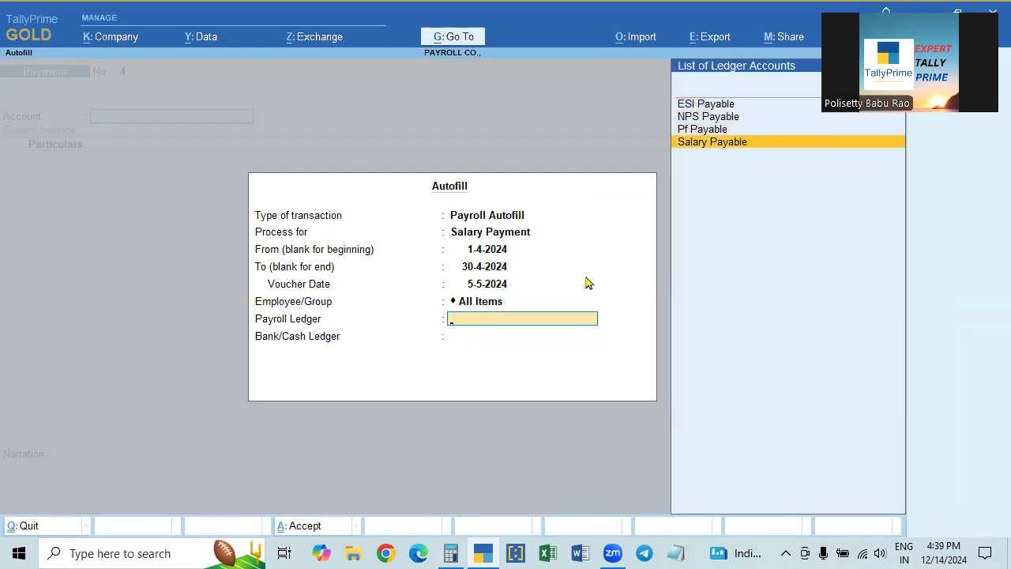
key(Return)
key(Down)
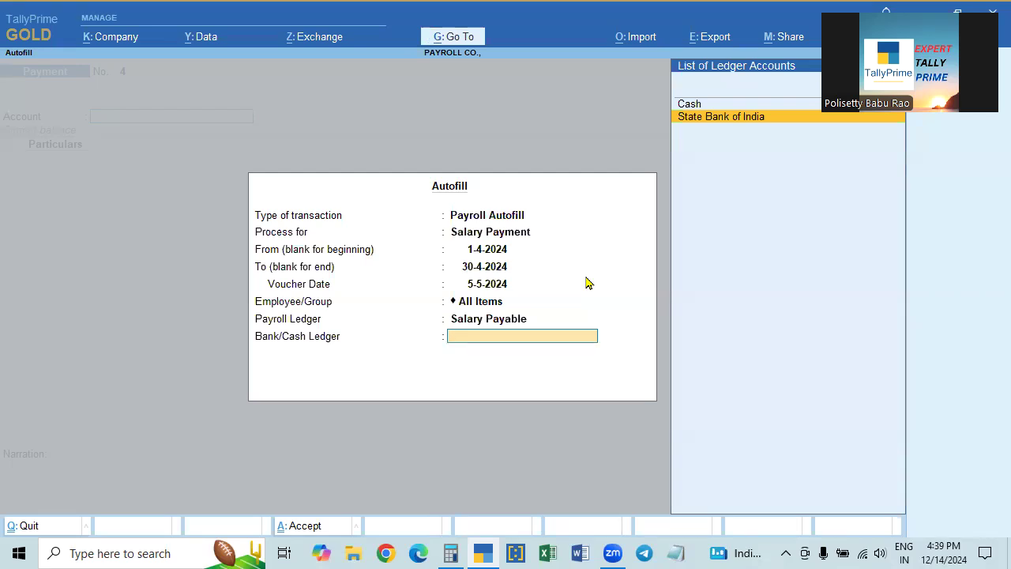
key(Return)
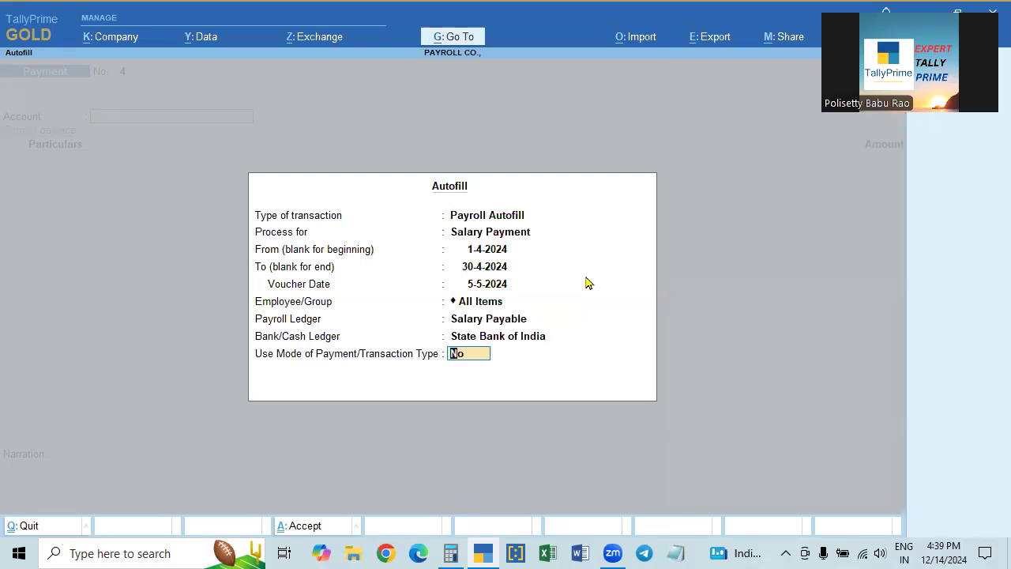
key(Return)
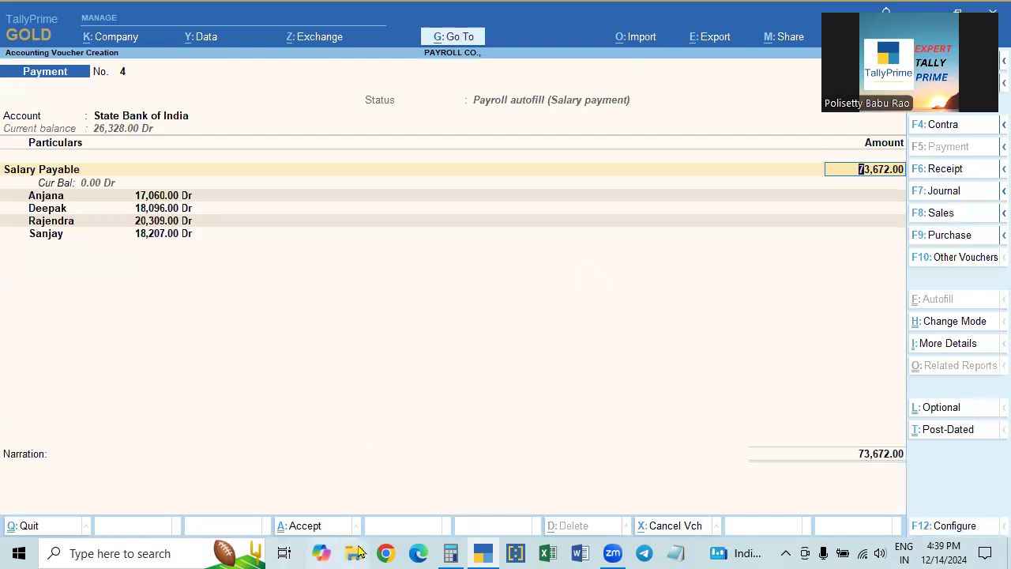
- Check the 73,672.00 voucher total in the Calculator and close it
click(450, 553)
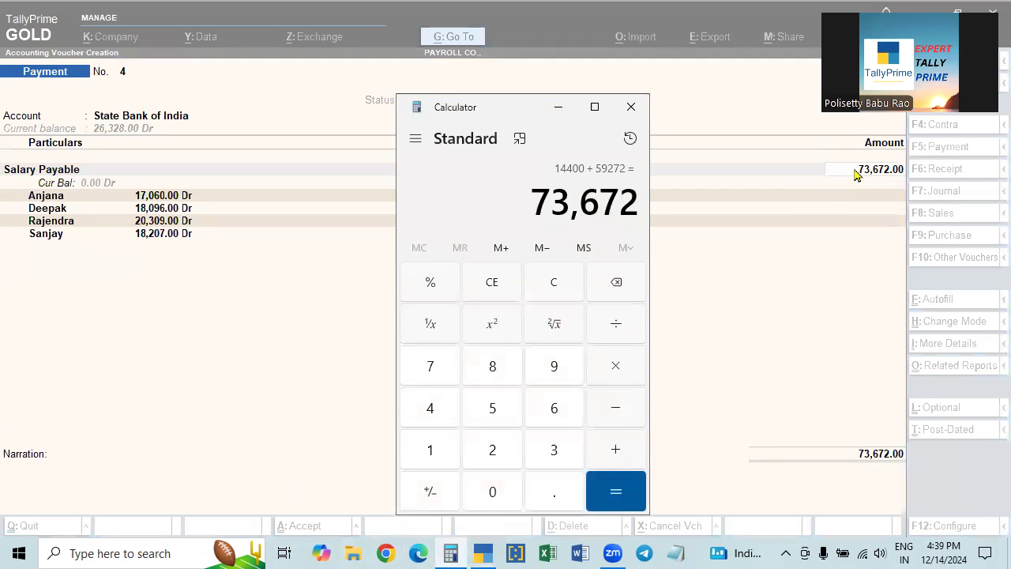
key(Escape)
click(630, 109)
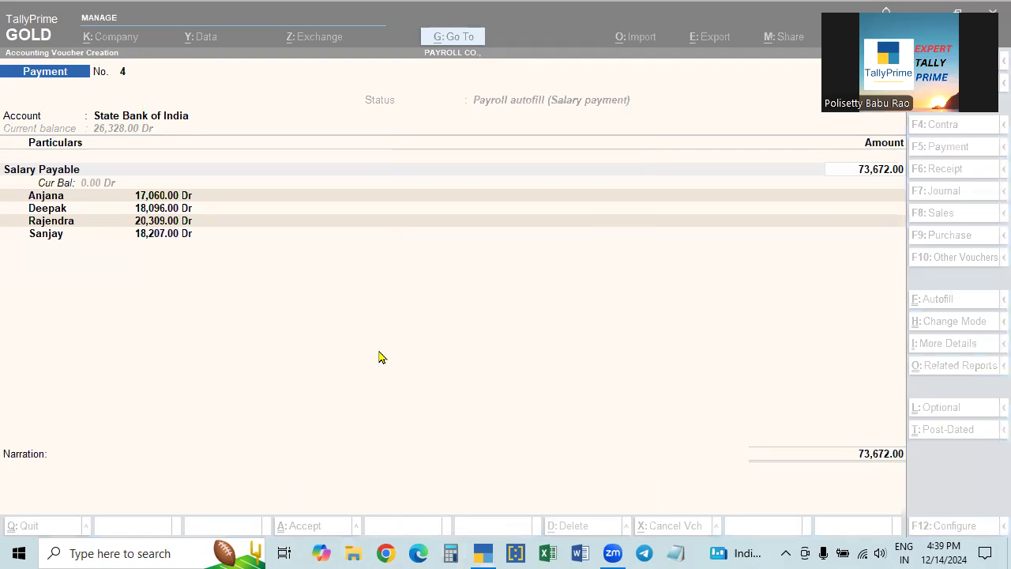
- Record a cheque bank allocation with instrument number 123456 and finish the voucher
key(Return)
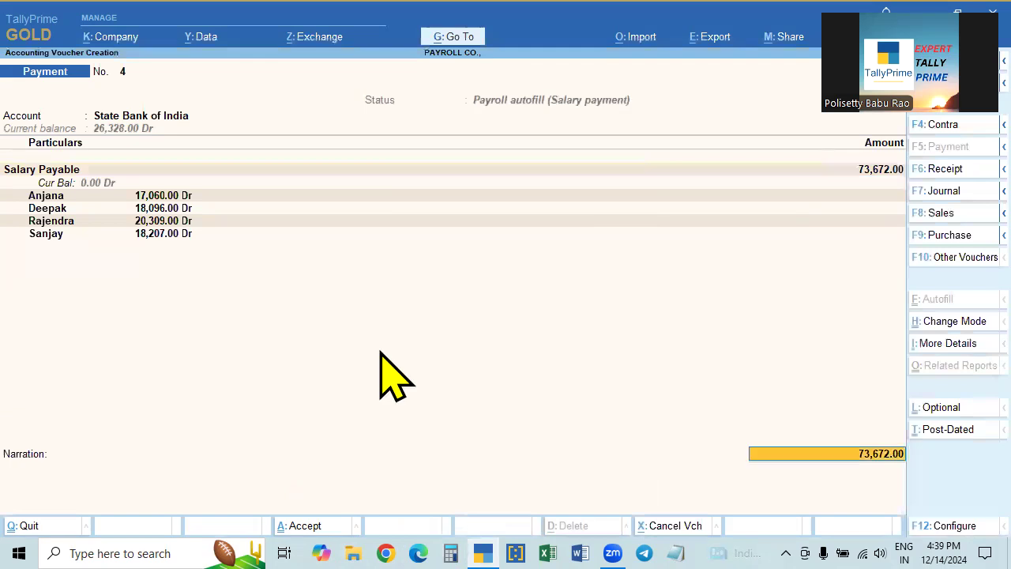
key(Return)
key(Return)
key(Return)
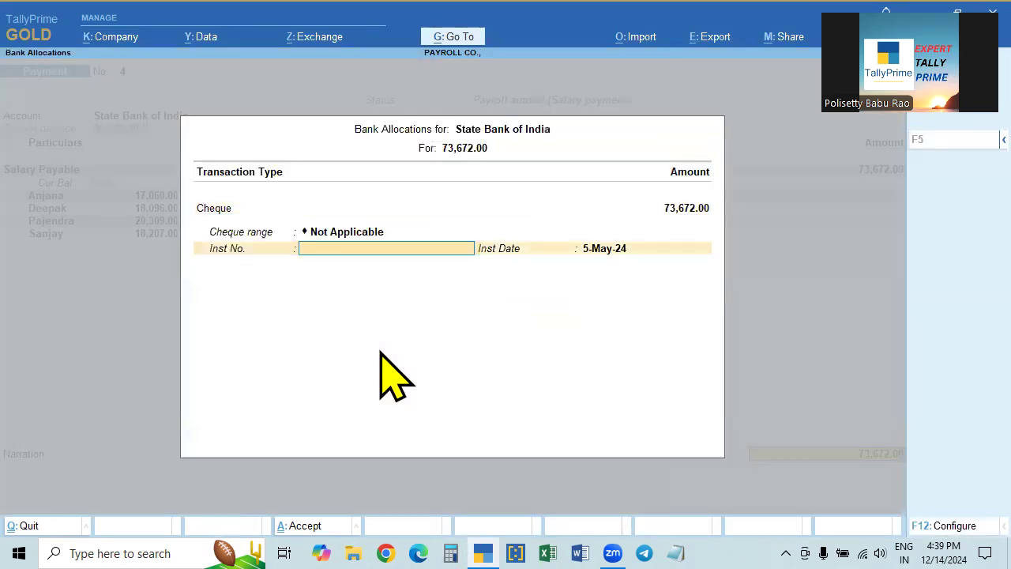
text(123456)
key(Return)
key(Return)
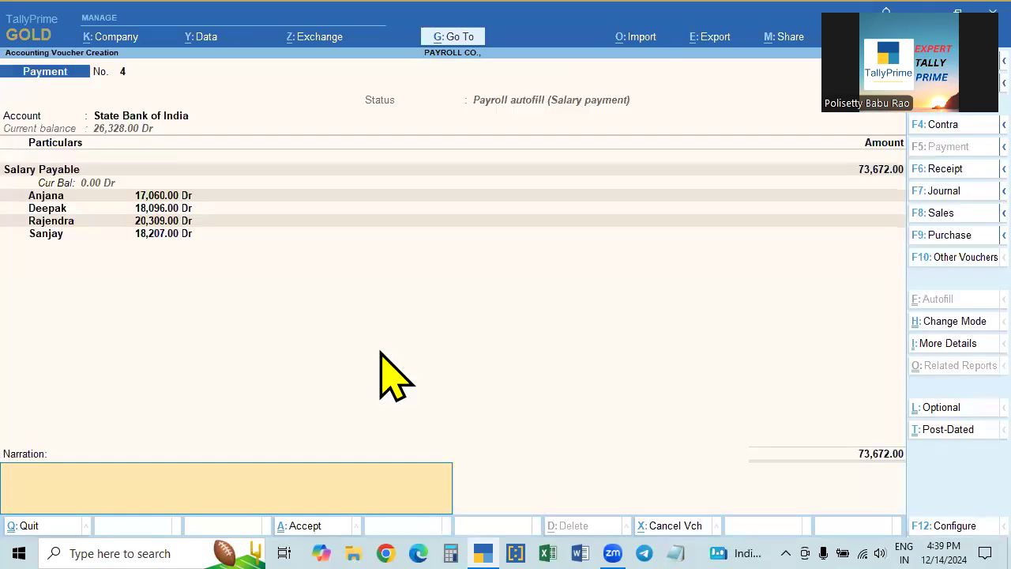
key(Return)
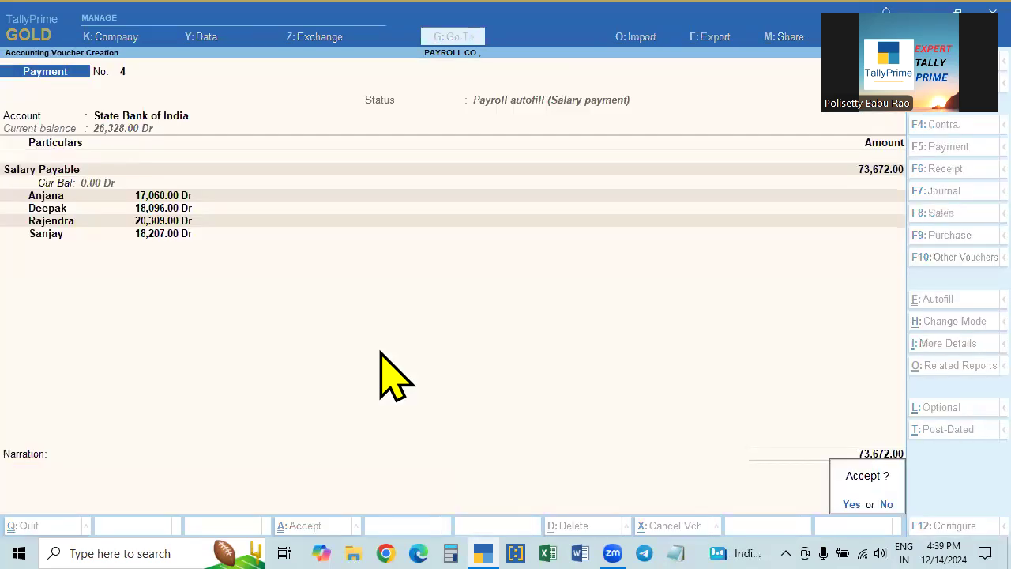
key(Return)
- Save the salary voucher, then open Payment Advice under Payroll Reports and its Configure settings
key(Escape)
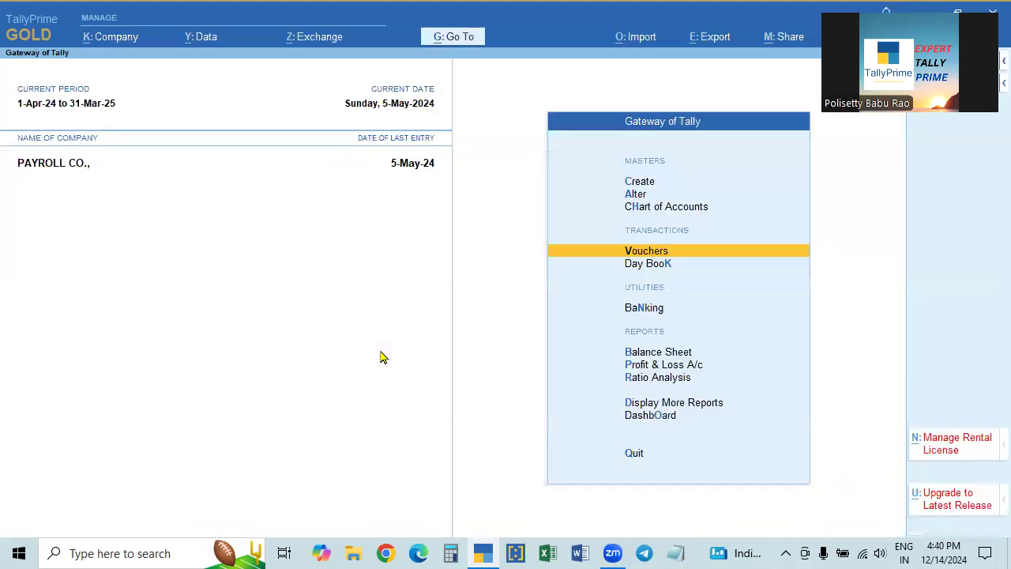
key(Down)
key(Down)
key(Down)
key(Down)
key(Down)
key(Down)
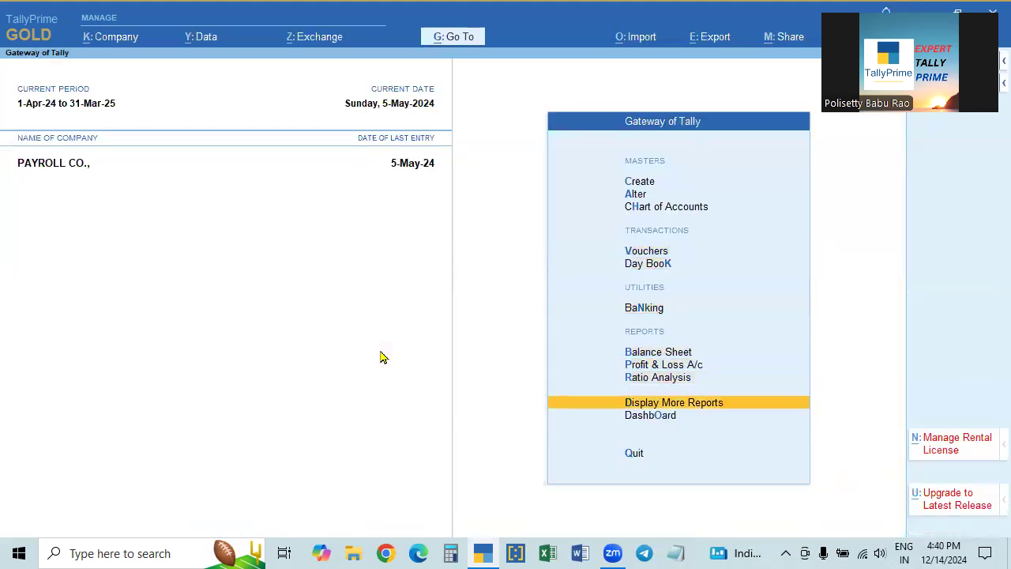
key(Return)
key(Down)
key(Down)
key(Down)
key(Down)
key(Down)
key(Down)
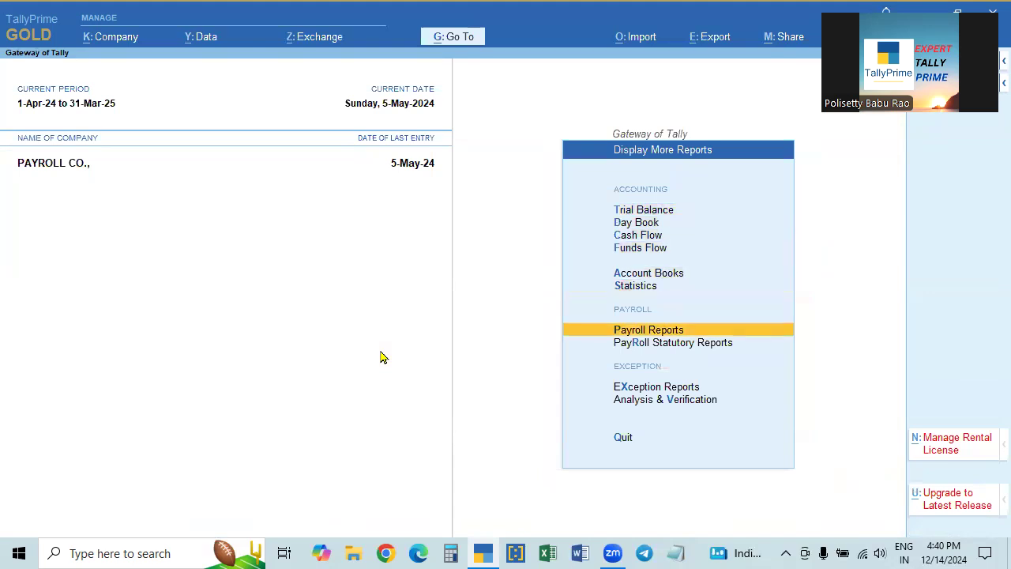
key(Return)
key(Down)
key(Down)
key(Down)
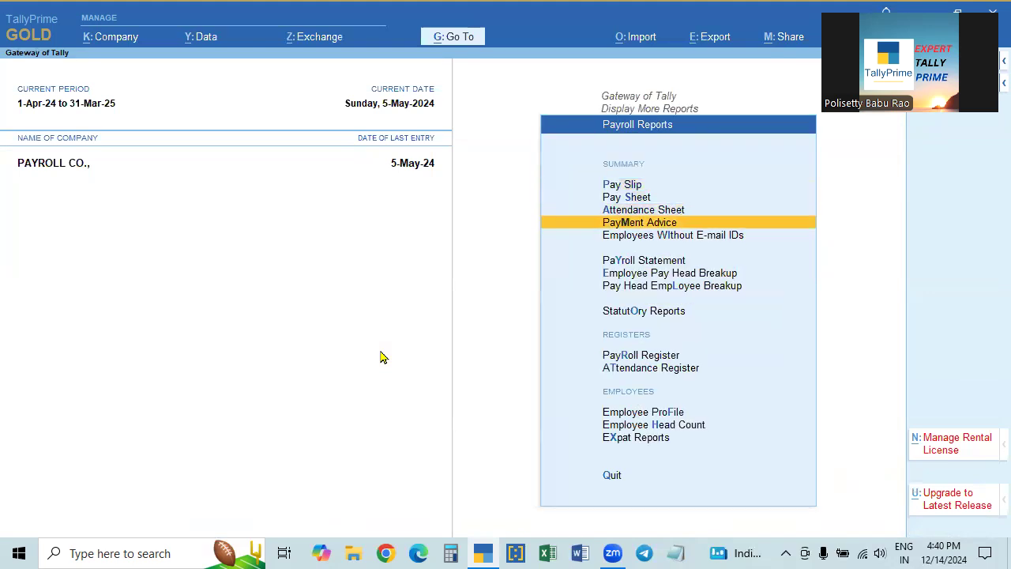
key(Return)
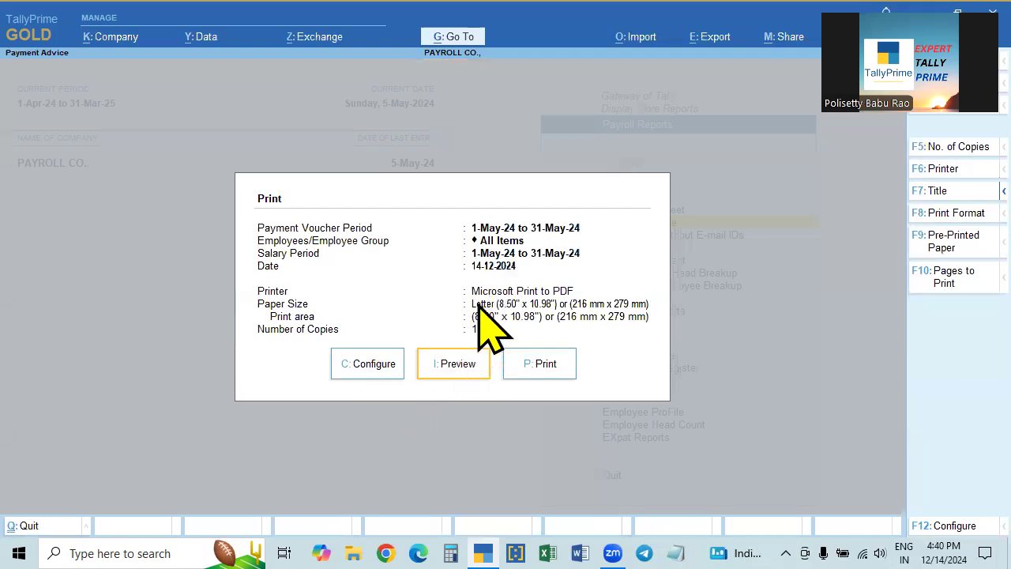
click(379, 370)
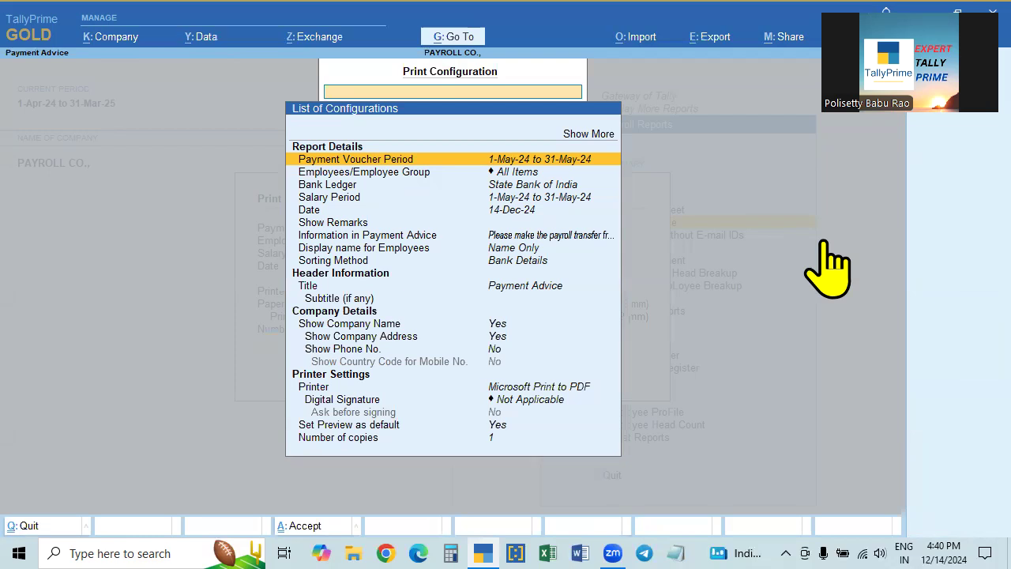
- Keep the payment voucher period at 1-5-2024 to 31-5-2024 after a mistaken edit
key(Return)
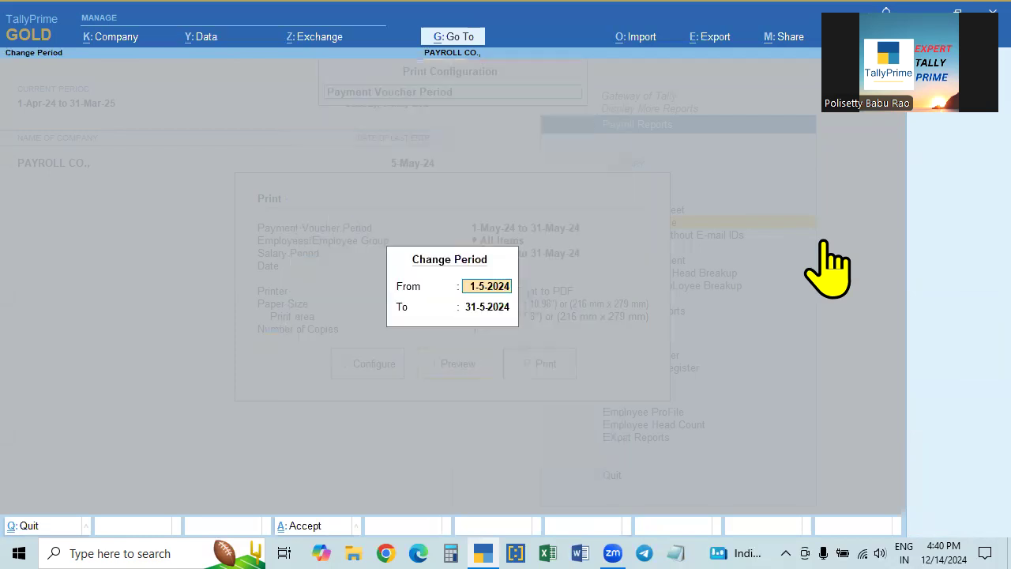
text(5)
key(Return)
text(5)
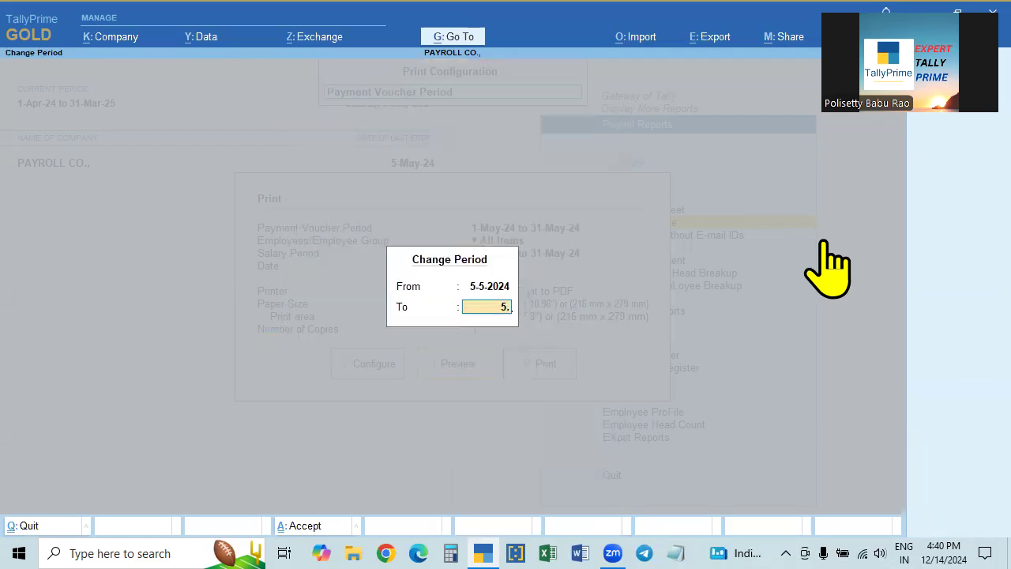
key(Return)
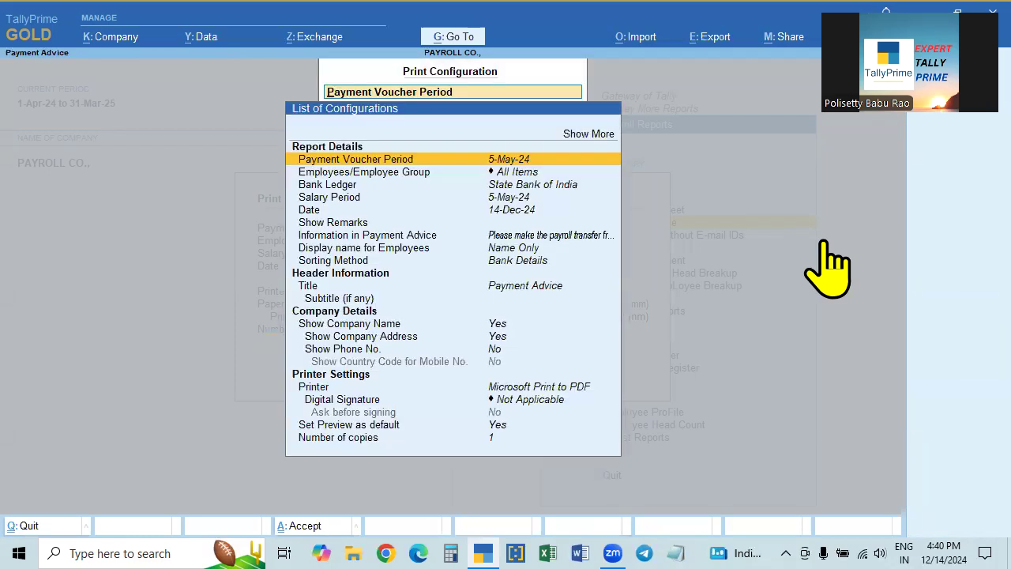
key(Return)
text(1.)
key(Return)
text(31)
key(Return)
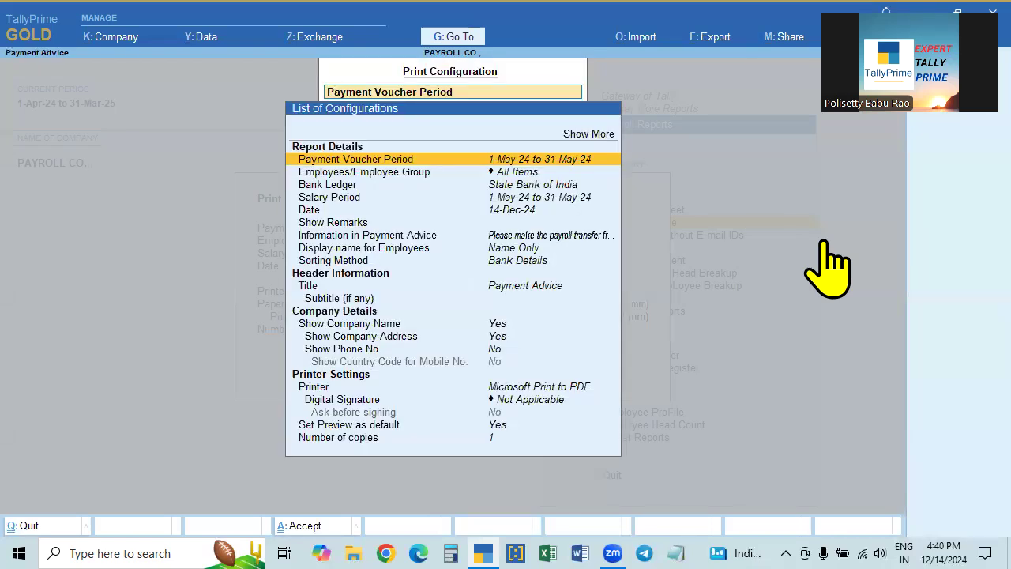
- Set the salary period to 1-4-2024 to 30-4-2024 and keep all employees included
key(Down)
key(Down)
key(Down)
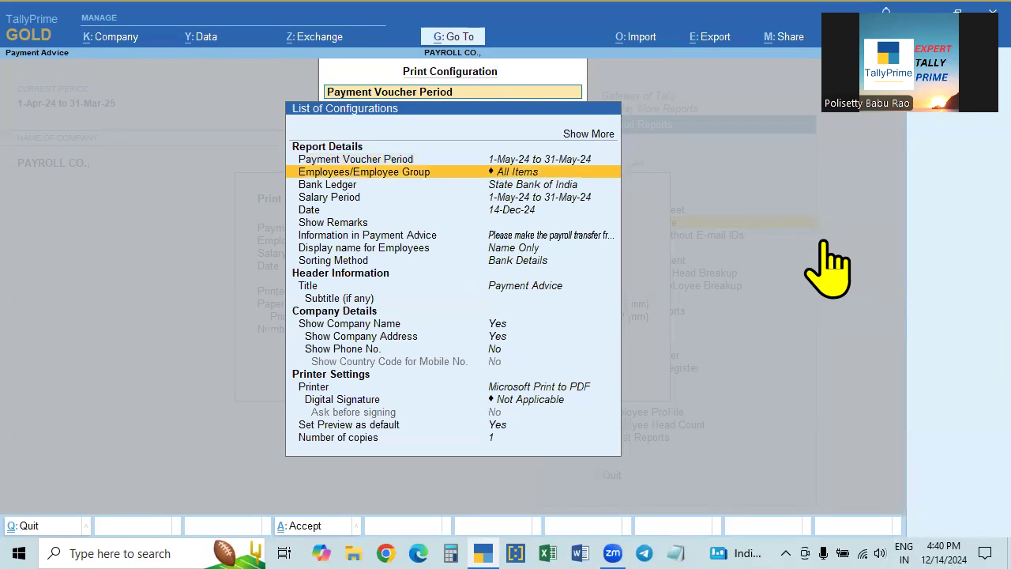
key(Return)
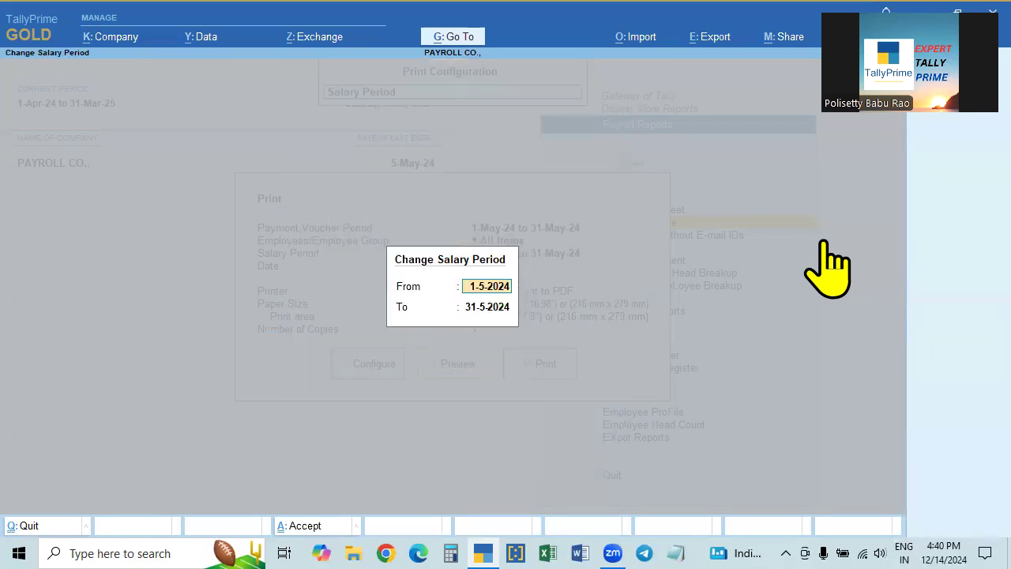
text(1.4)
key(Return)
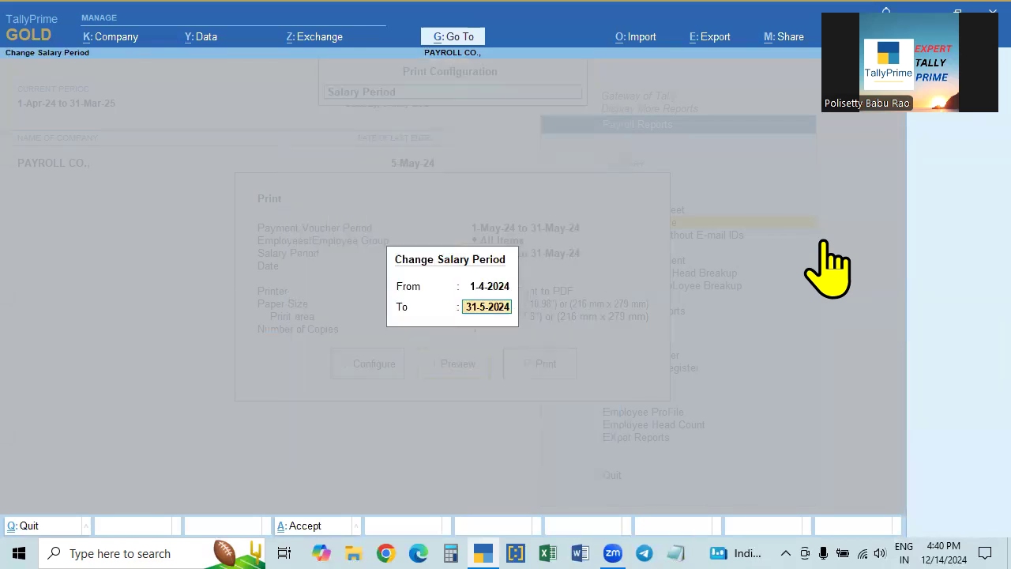
text(30.4)
key(Return)
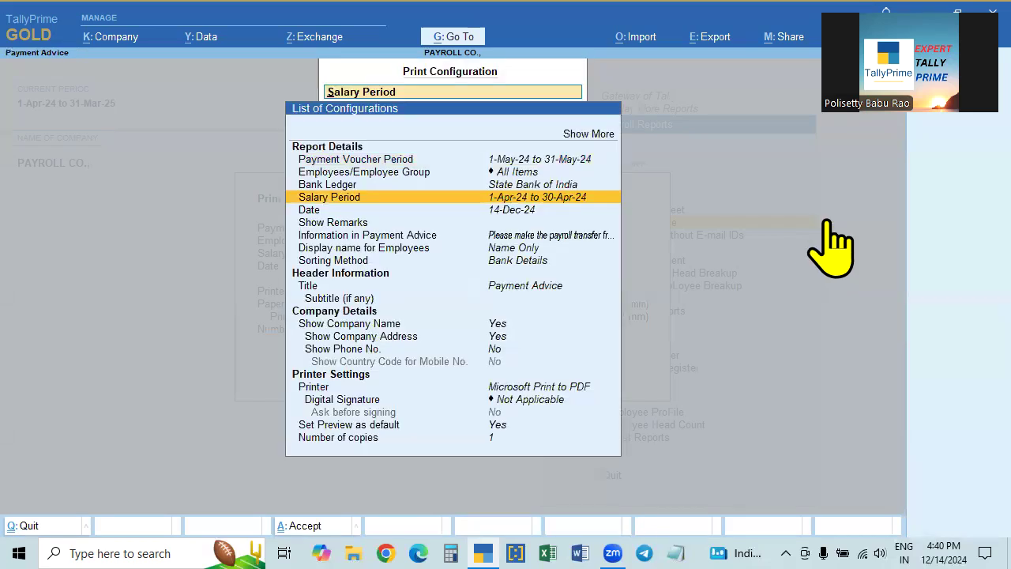
key(Up)
key(Up)
key(Up)
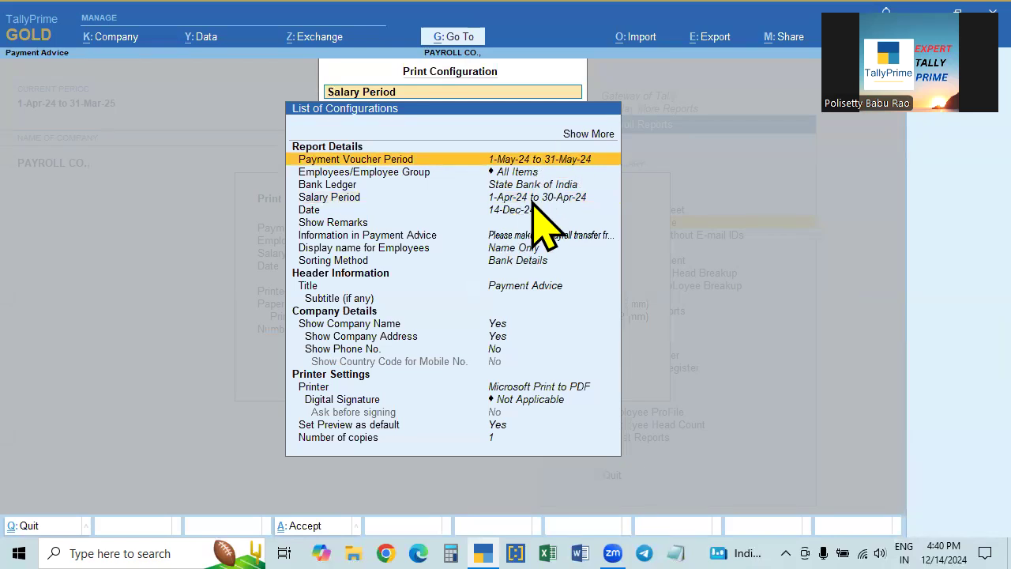
click(536, 201)
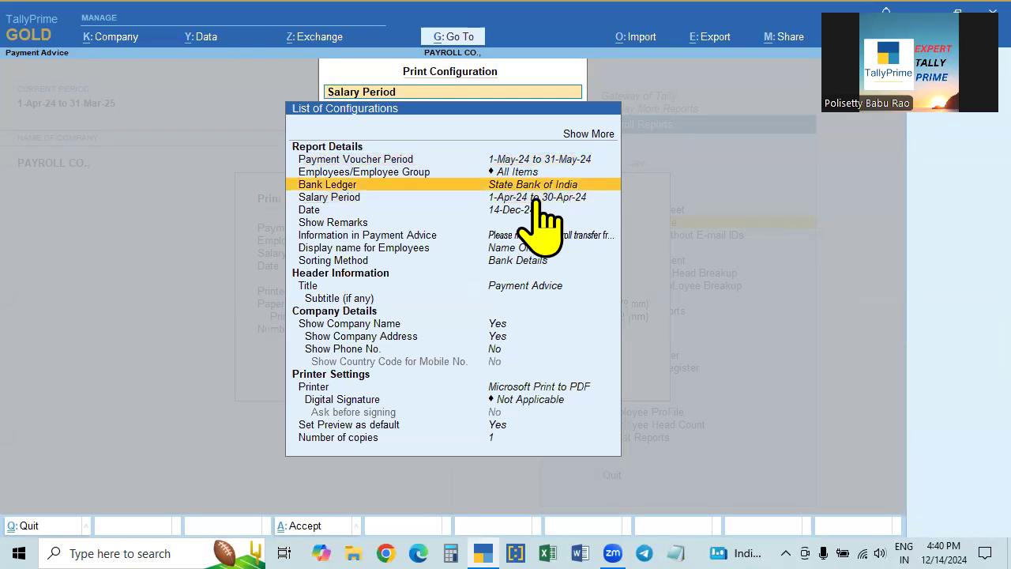
click(553, 172)
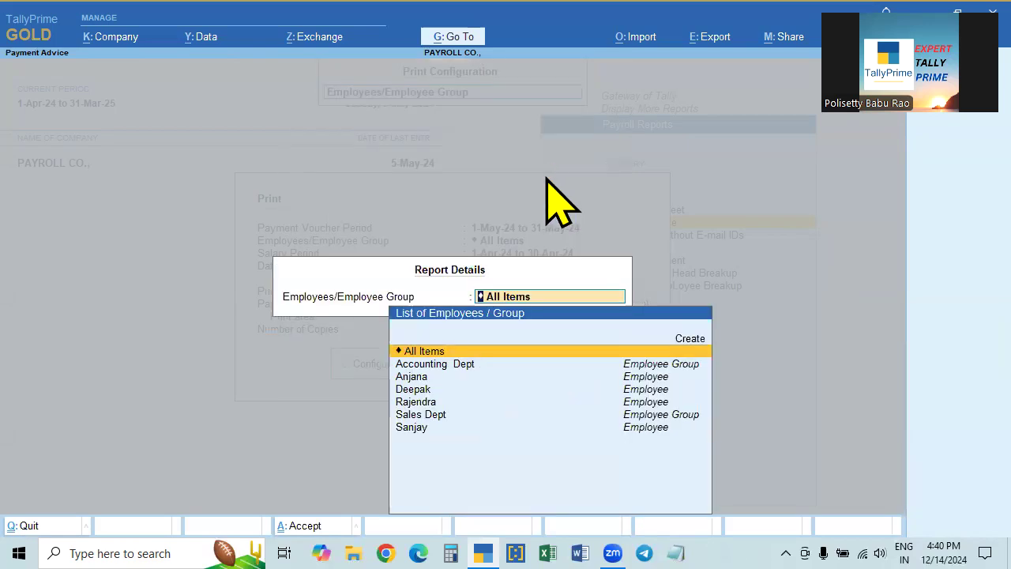
key(Return)
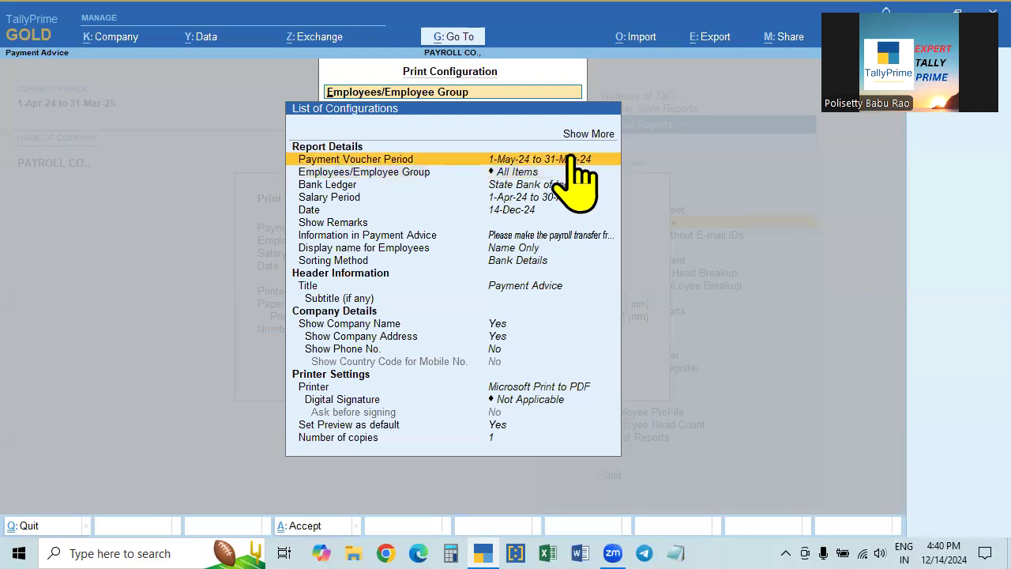
- Reconfirm voucher period 1-5-2024 to 31-5-2024 and salary period 1-4-2024 to 30-4-2024
click(570, 160)
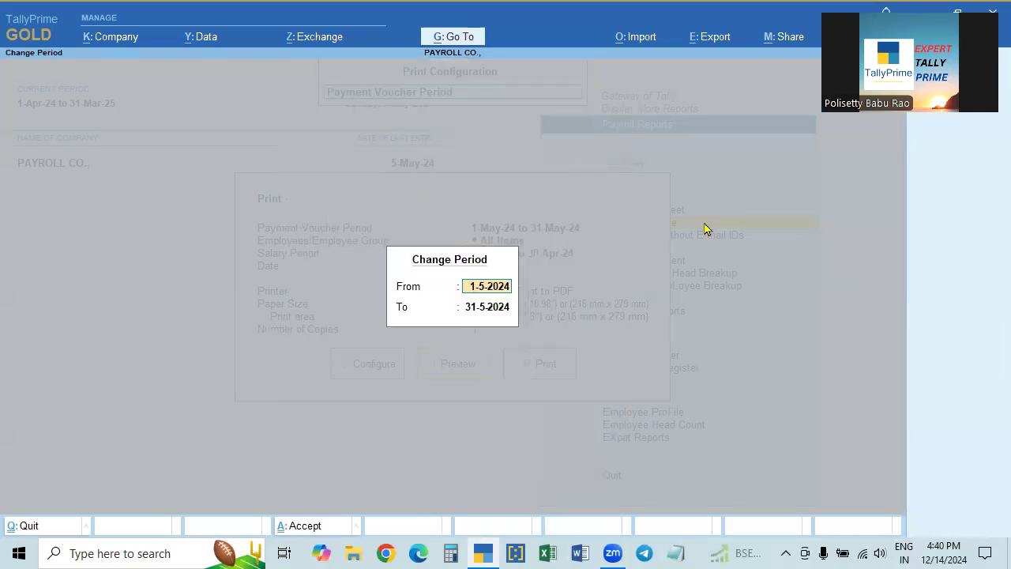
key(Return)
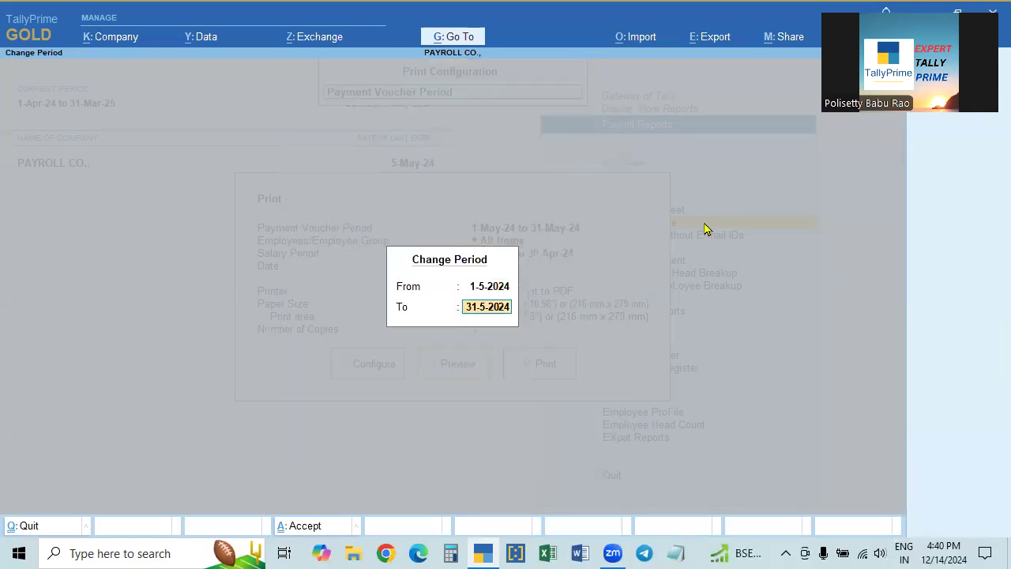
key(Return)
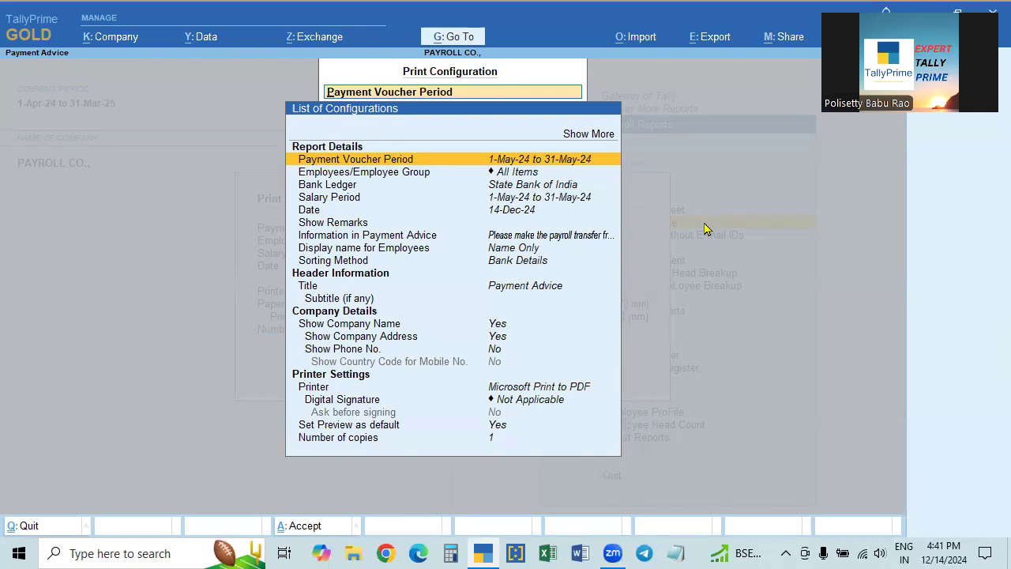
key(Down)
key(Down)
key(Down)
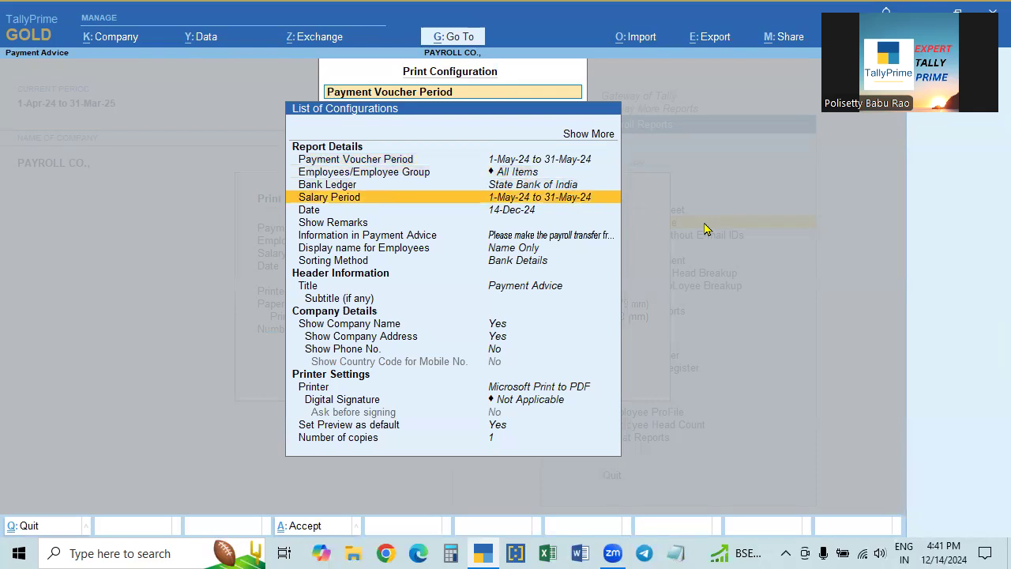
key(Return)
text(1-4)
key(Return)
text(3)
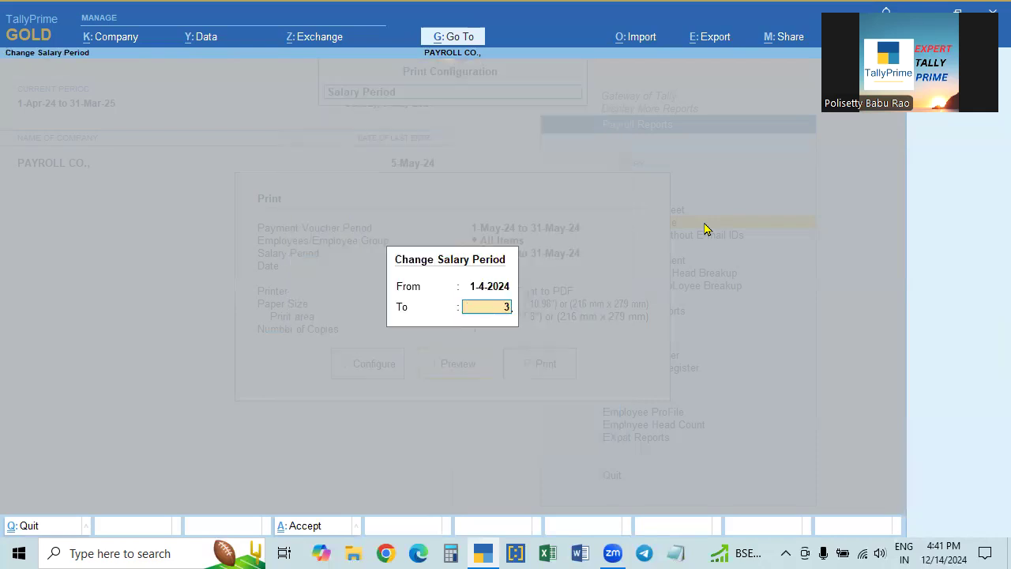
text(0.4)
key(Return)
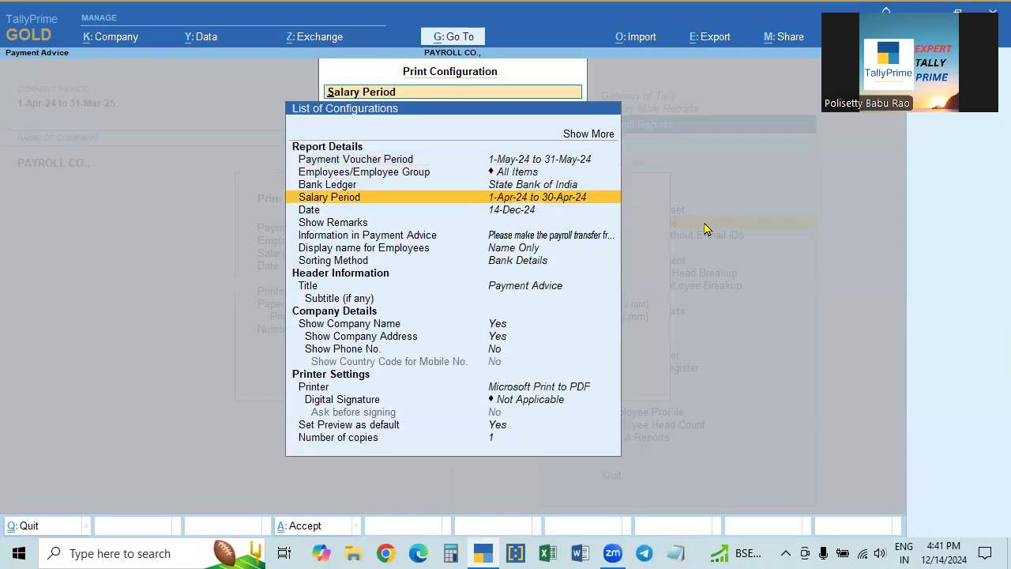
- Set the Payment Advice date to 5-5-2024 and accept the configuration
key(Down)
key(Return)
text(5.5)
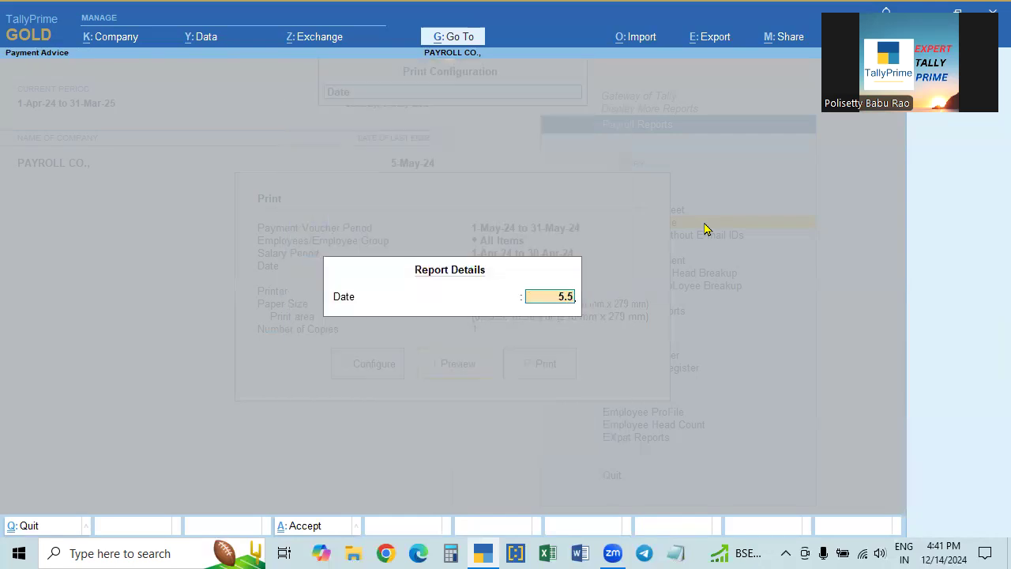
key(Return)
key(Return)
key(Return)
key(ctrl+a)
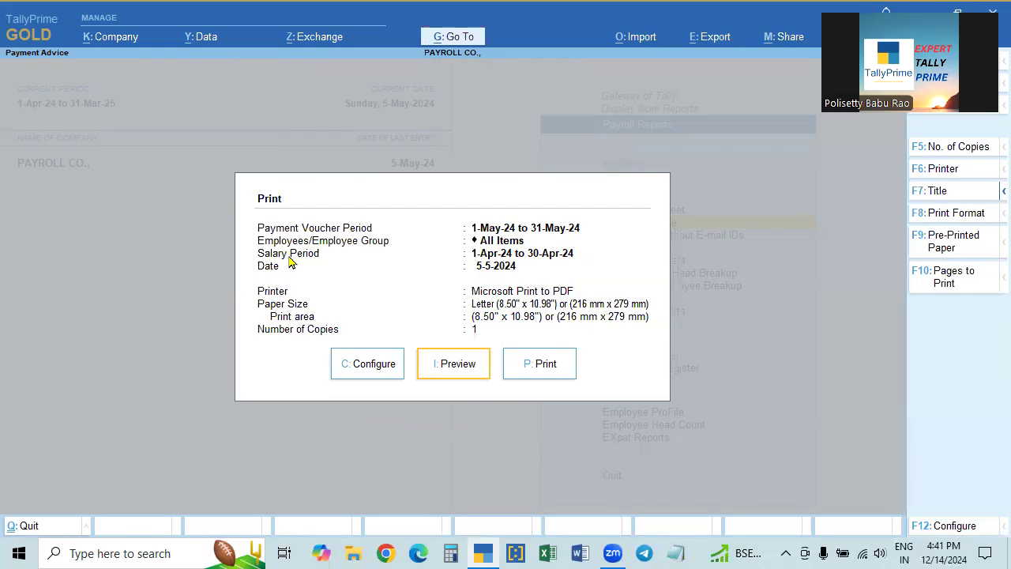
- Preview and zoom the Payment Advice showing four employees' transfers totalling 73,672.00, then close it
click(455, 365)
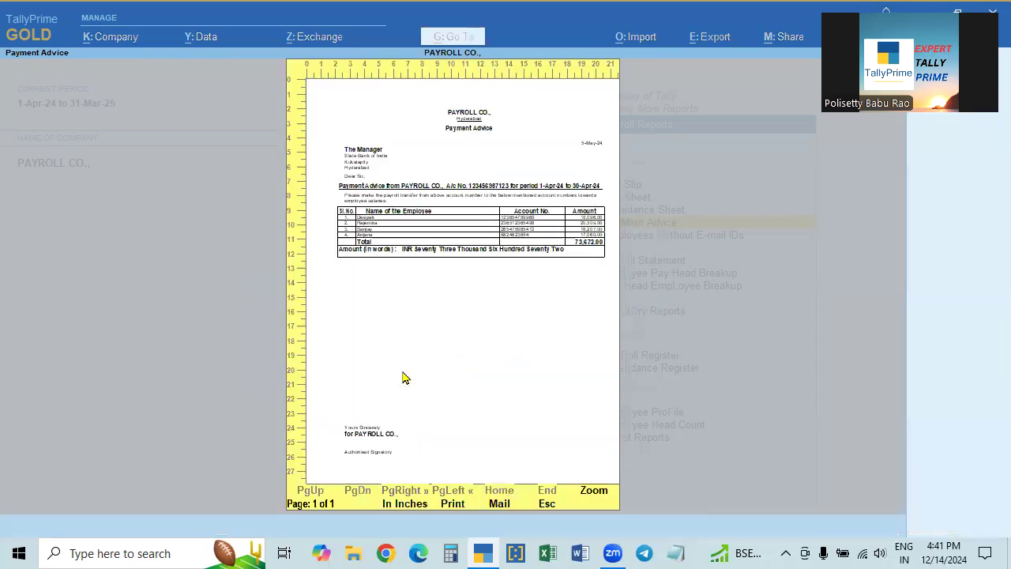
click(446, 390)
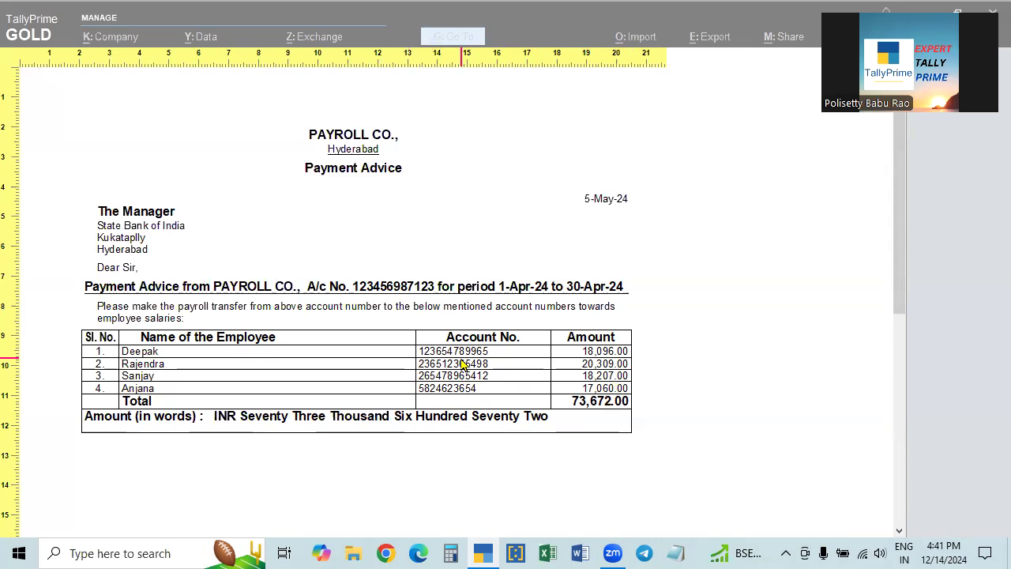
key(Escape)
key(Escape)
key(Escape)
key(Escape)
key(Escape)
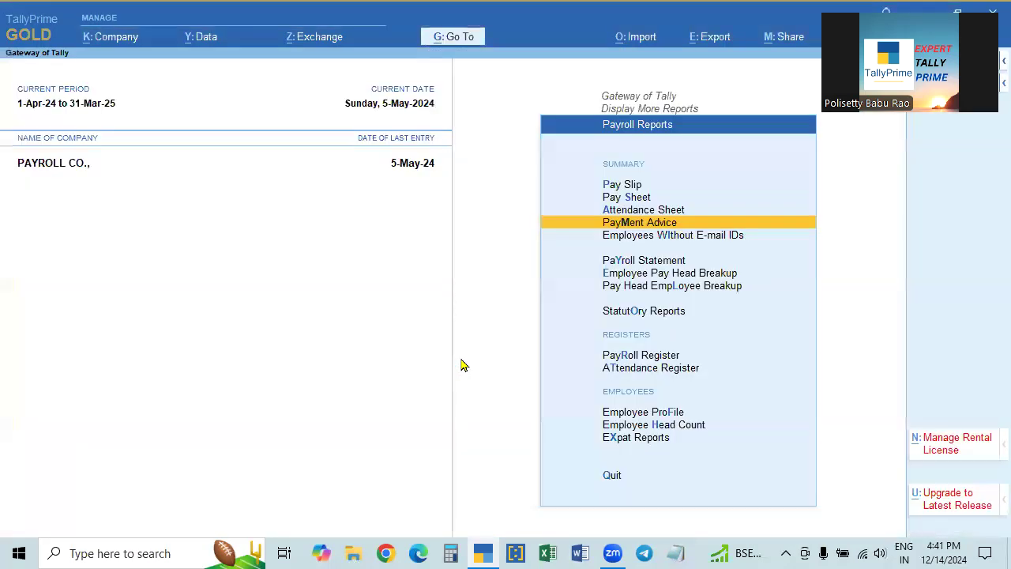
- Set Provide bank details to Yes on the Sales Dept manager's employee master and review the account and IFS details
key(a)
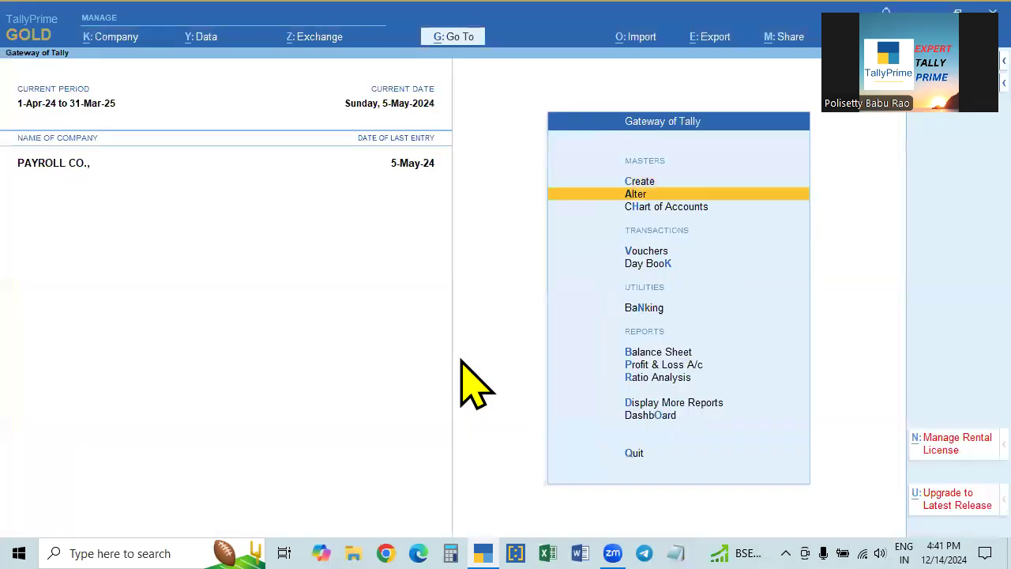
key(Return)
key(Down)
key(Down)
key(Down)
key(Down)
key(Down)
key(Return)
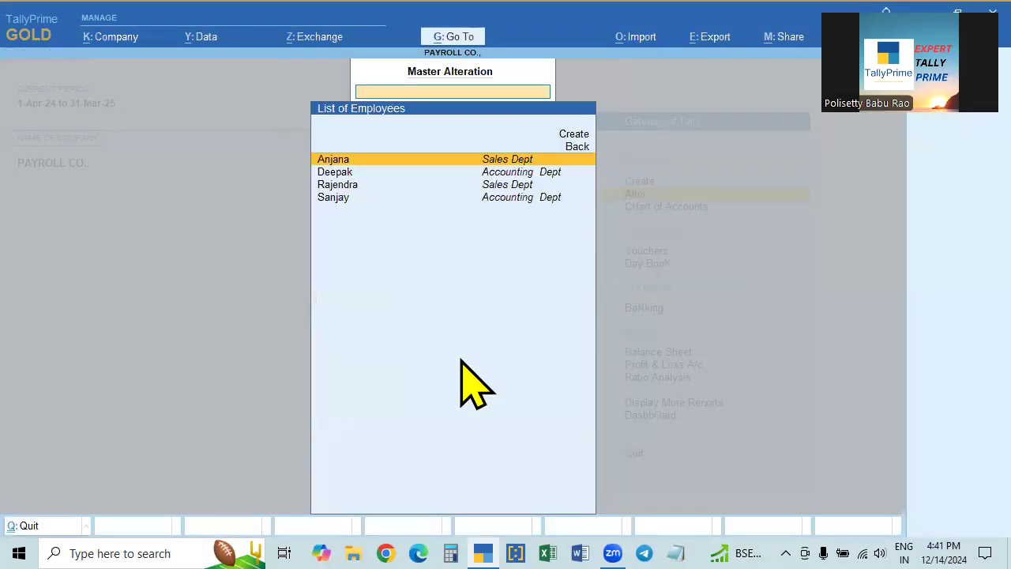
key(Return)
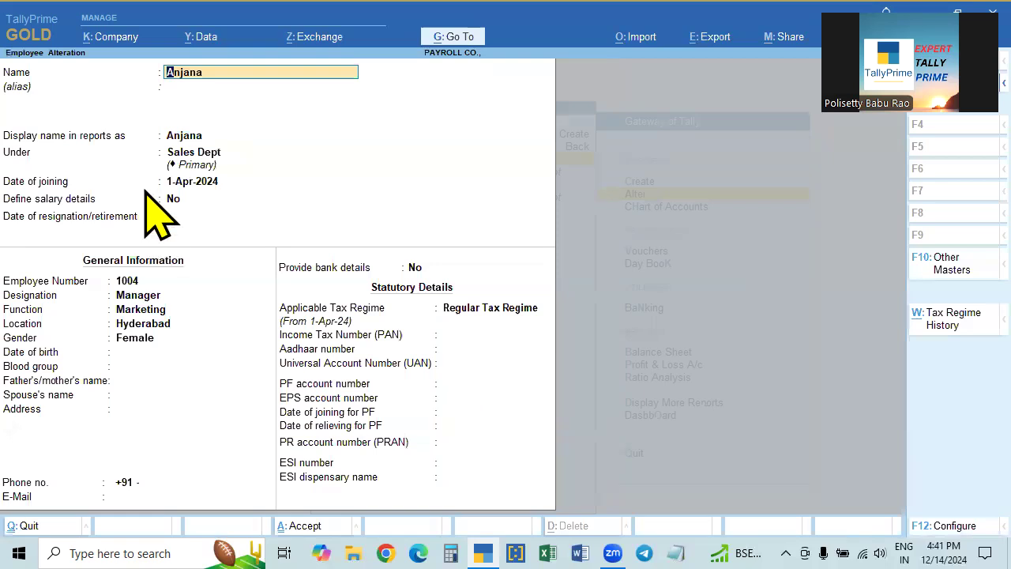
click(415, 267)
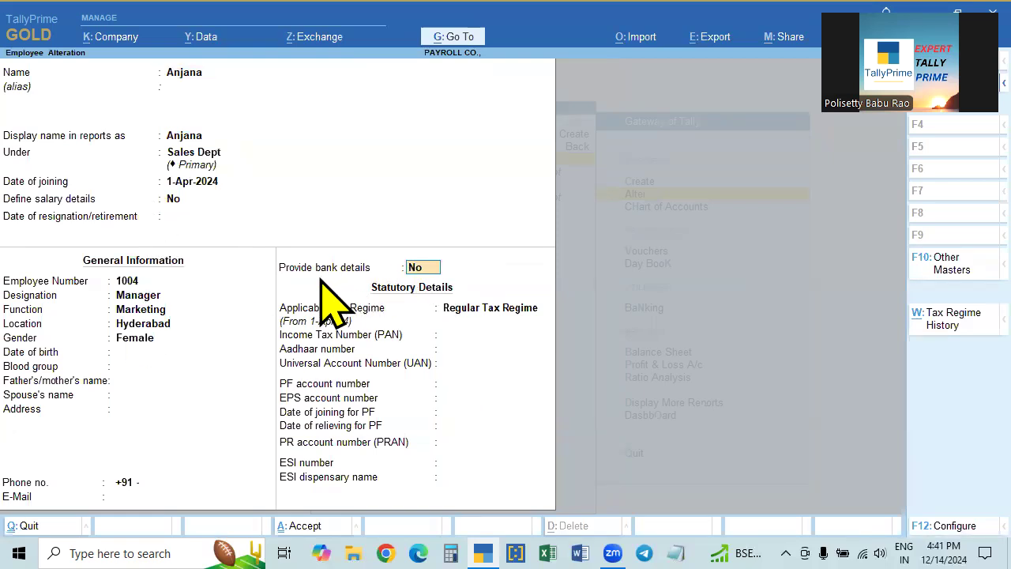
text(y)
key(Return)
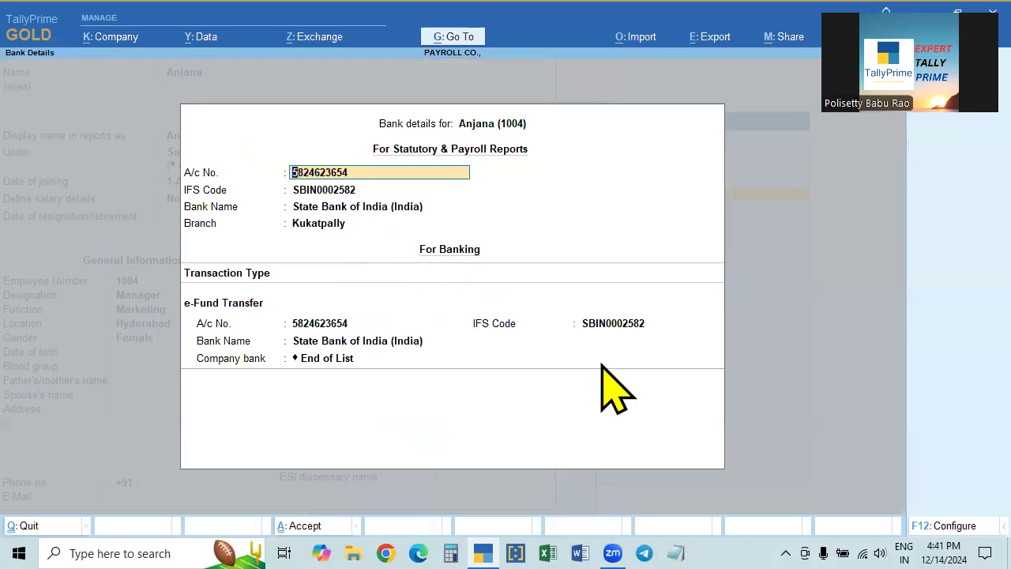
key(ctrl+a)
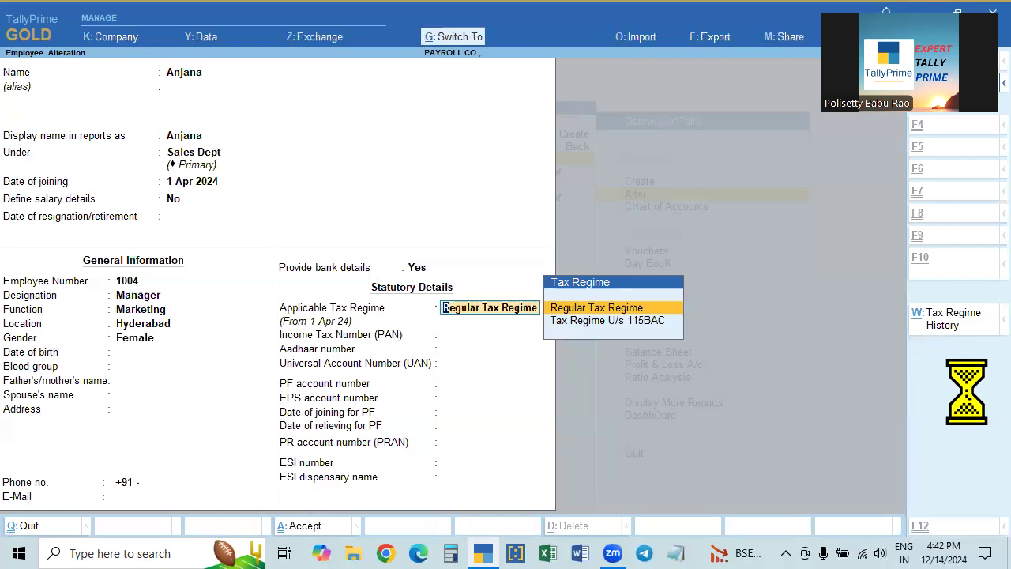
key(Escape)
key(Escape)
key(Escape)
key(Escape)
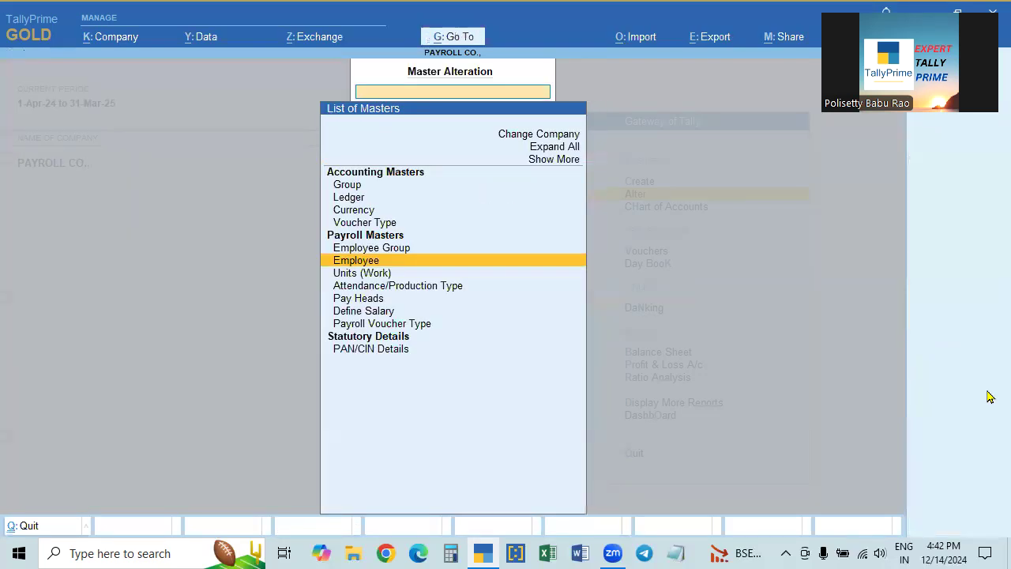
- Open the Payment Advice configuration from Display More Reports > Payroll Reports
key(Down)
key(Down)
key(Down)
key(Down)
key(Down)
key(Down)
key(Down)
key(Down)
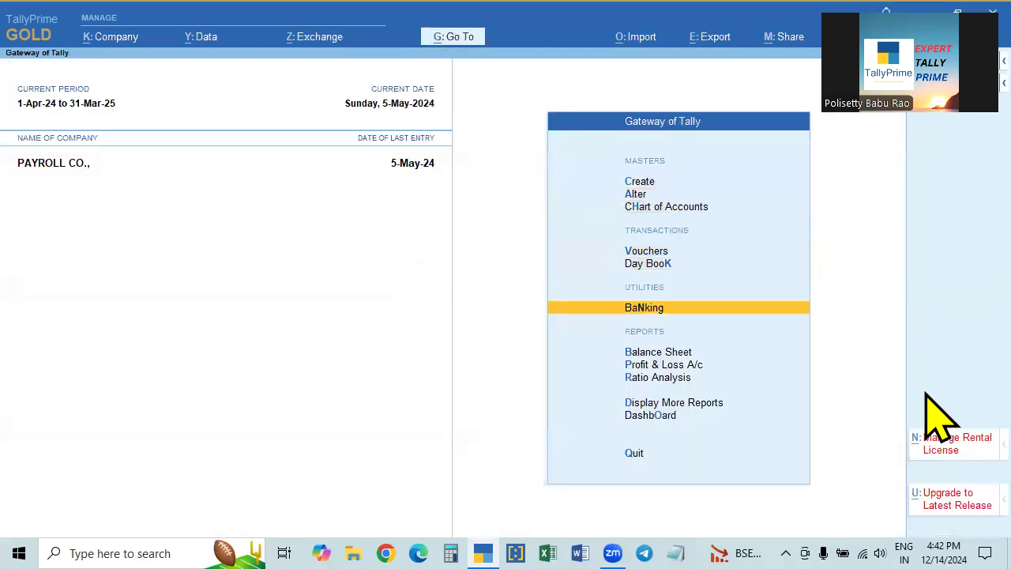
key(Return)
key(Down)
key(Down)
key(Down)
key(Down)
key(Down)
key(Down)
key(Down)
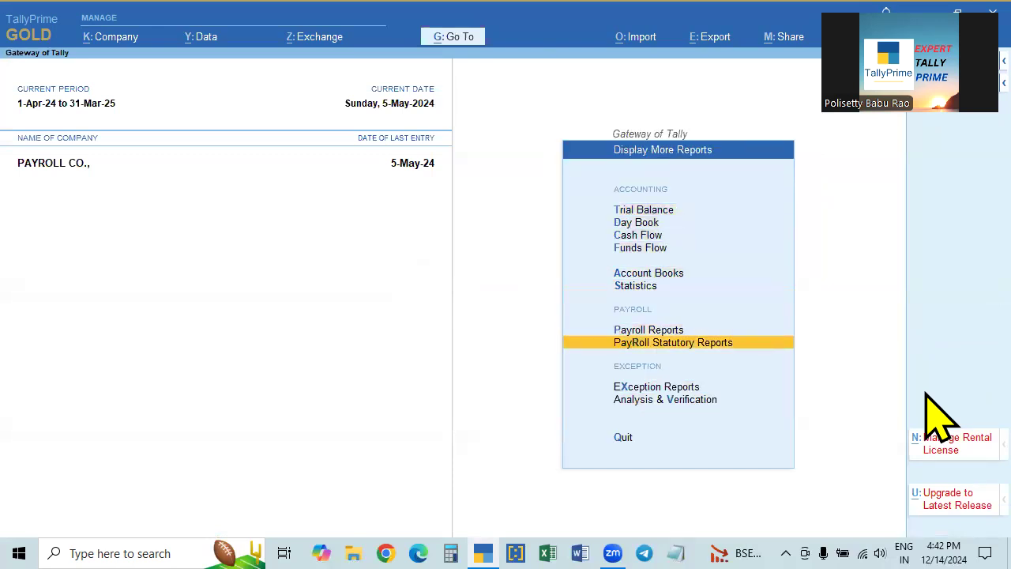
key(Up)
key(Return)
key(Down)
key(Down)
key(Down)
key(Up)
key(Down)
key(Return)
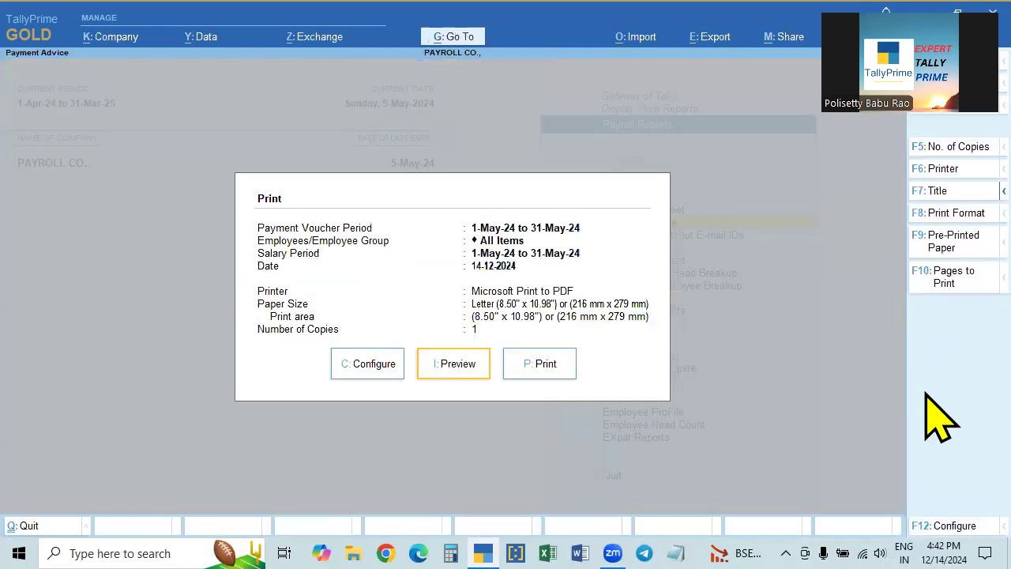
key(Left)
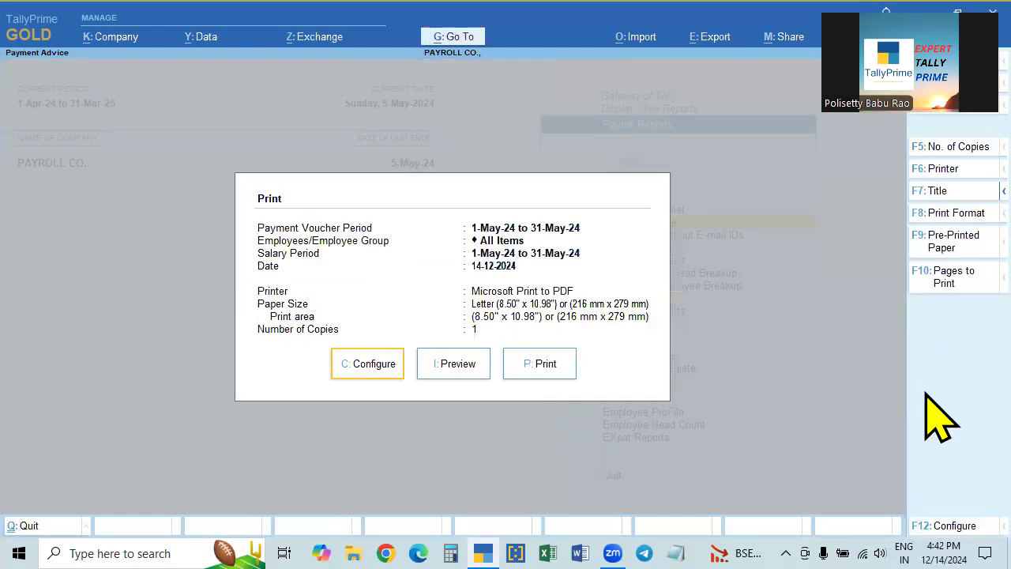
key(Return)
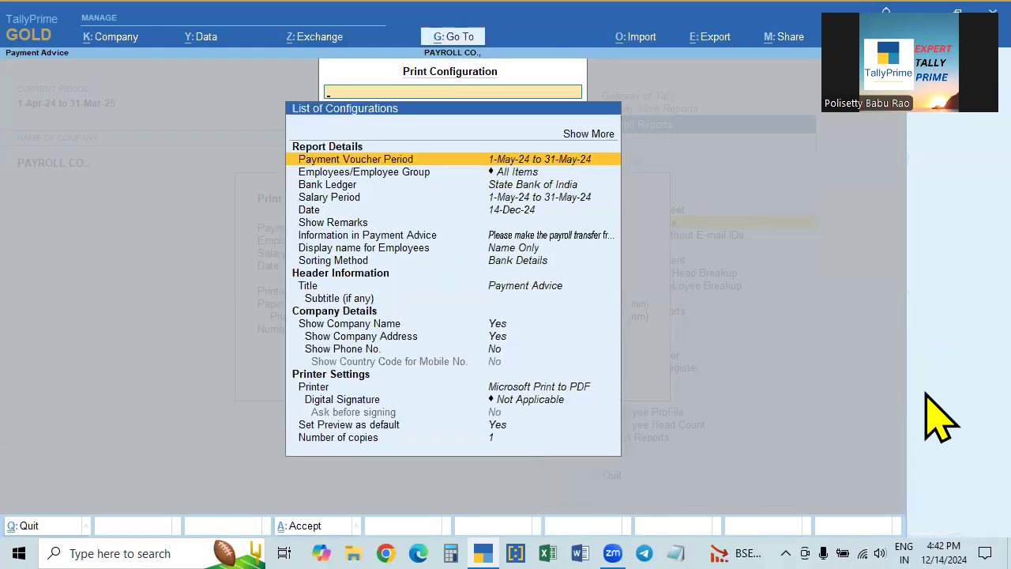
- Set the salary period to 1-4-2024 to 30-4-2024 and the advice date to 5-5-2024
key(Down)
key(Down)
key(Down)
key(Return)
text(1.4)
key(Return)
text(30.4)
key(Return)
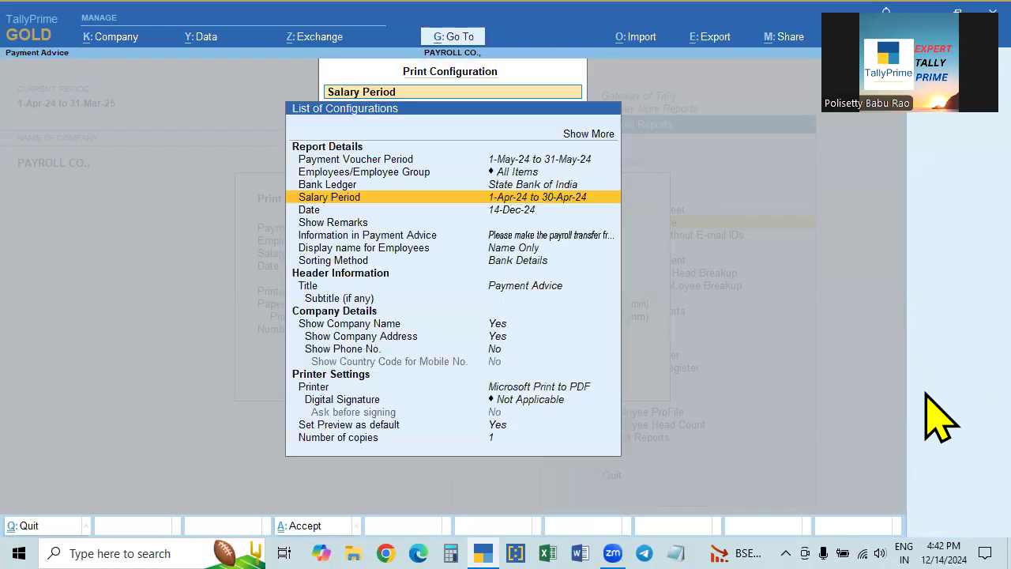
key(Down)
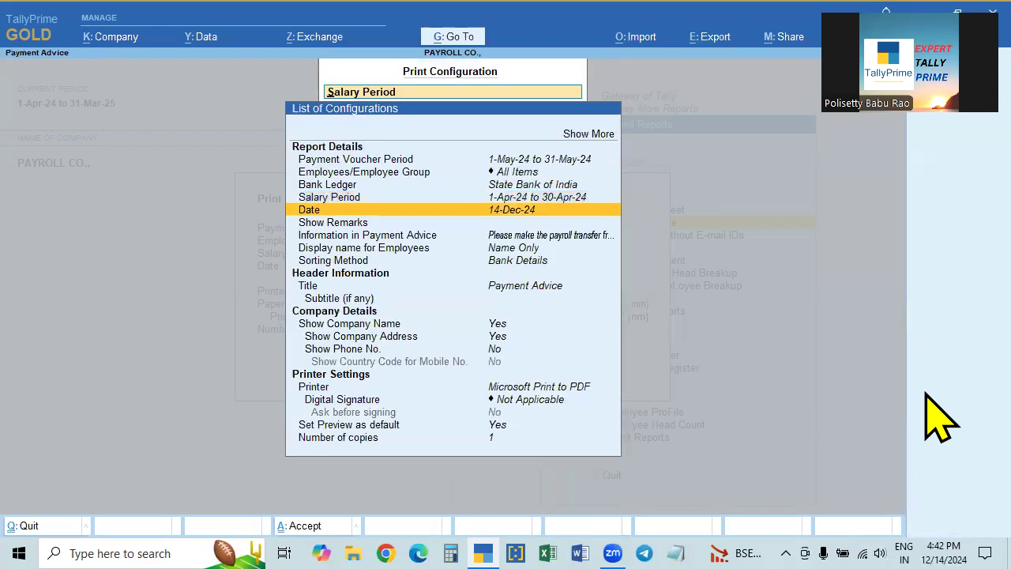
key(Return)
text(5.5)
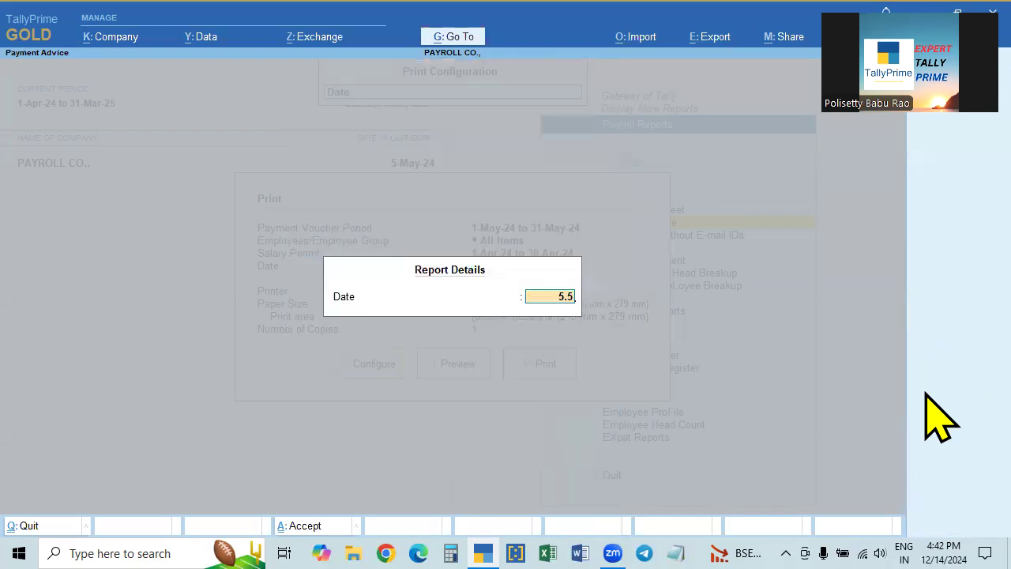
key(Return)
key(Escape)
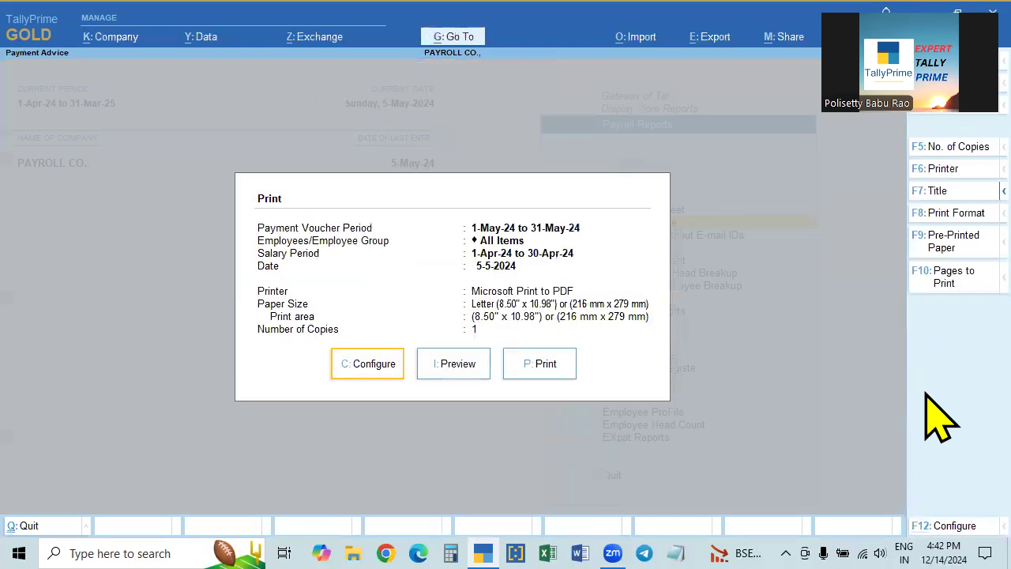
- Preview the enlarged Payment Advice, three employees totalling 56,612.00, then close it
click(458, 363)
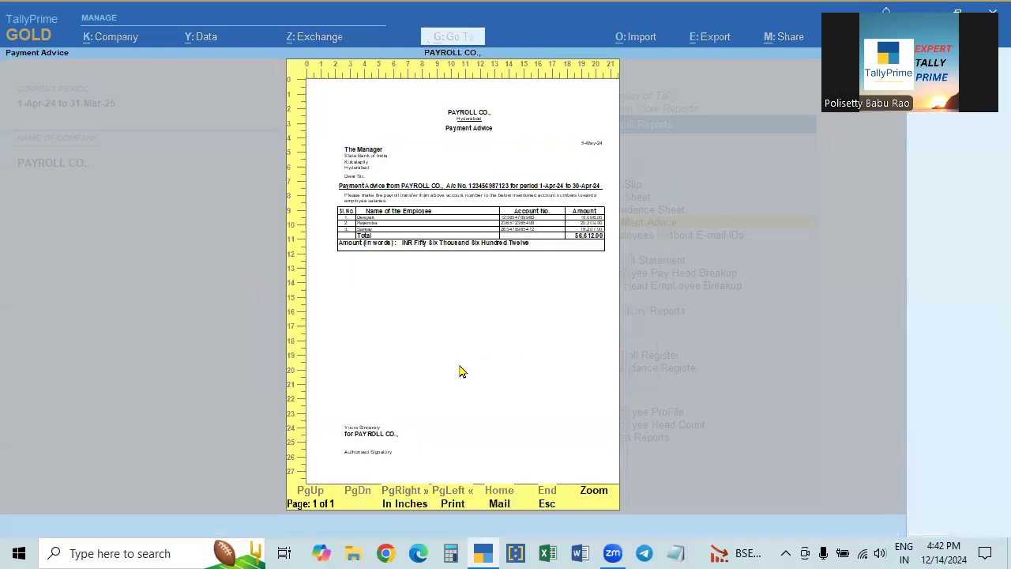
key(alt+z)
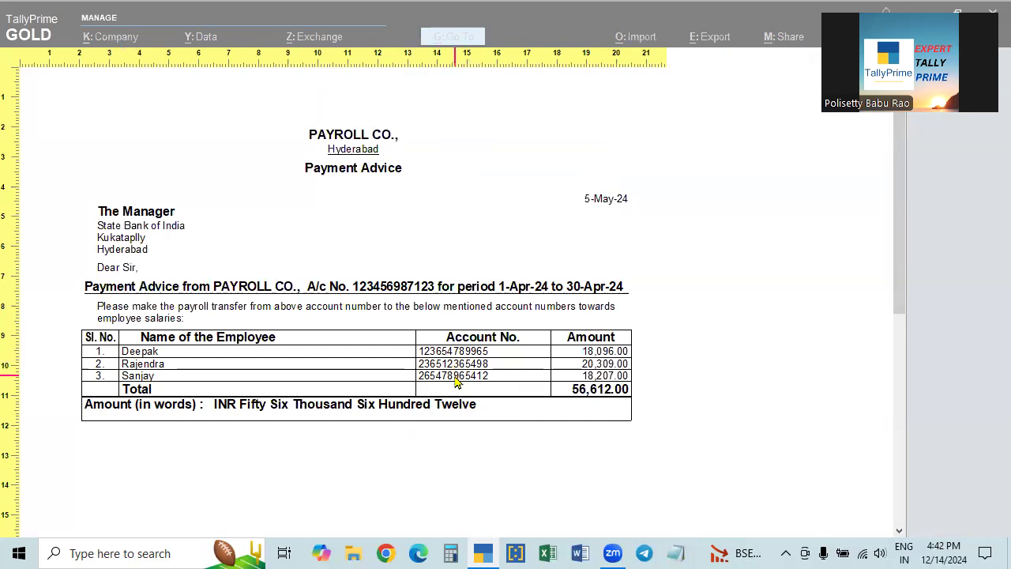
key(Escape)
key(Escape)
key(Escape)
key(Escape)
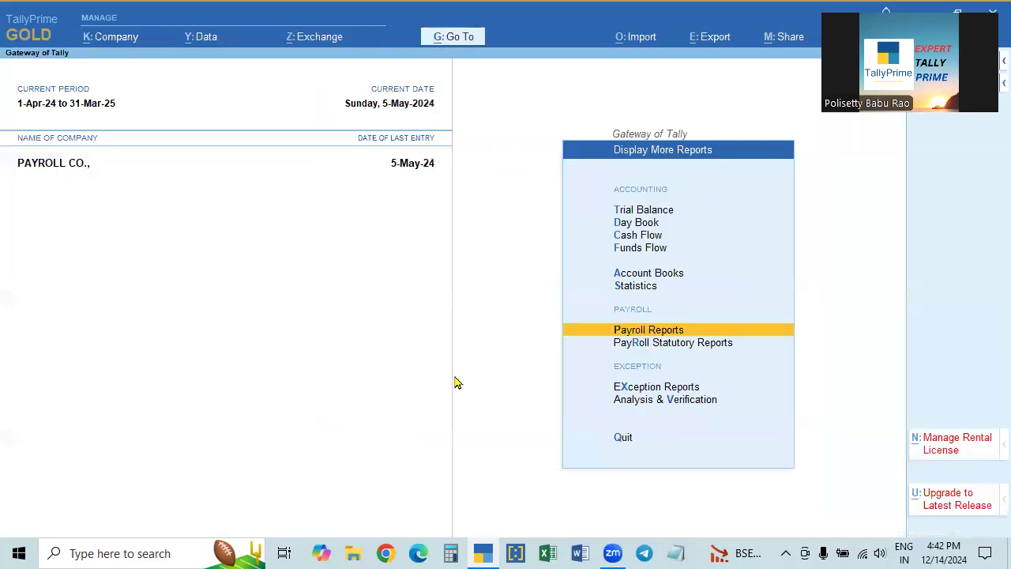
- Bring up the Sales Dept manager's employee record for alteration and set Provide bank details to Yes
key(a)
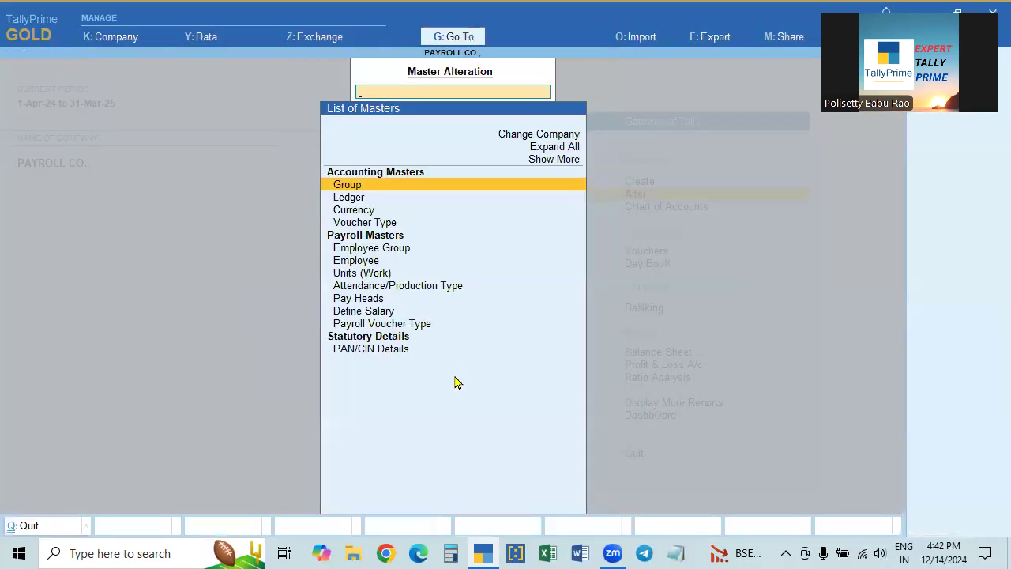
key(Down)
key(Down)
key(Down)
key(Down)
key(Down)
key(Return)
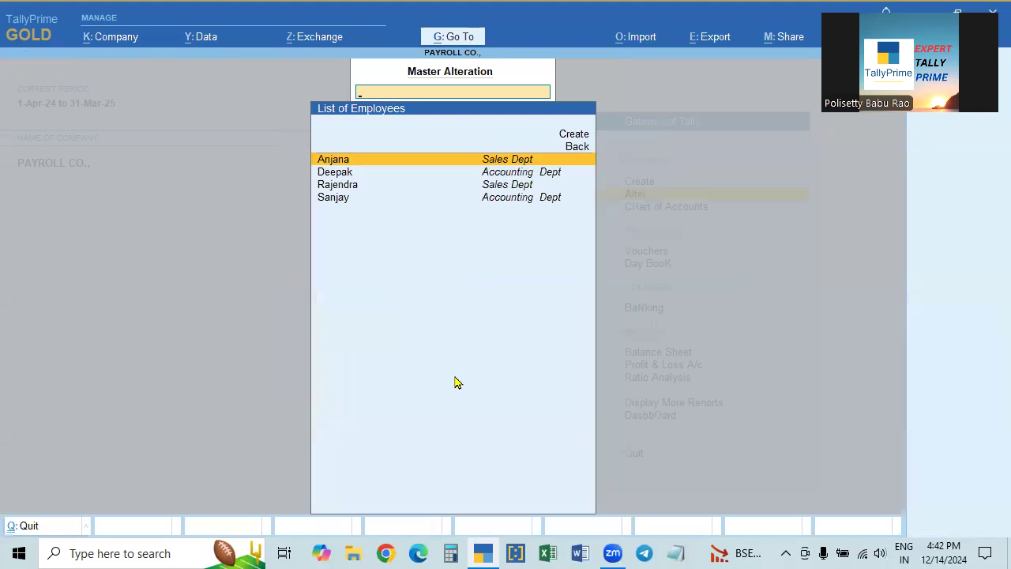
key(Return)
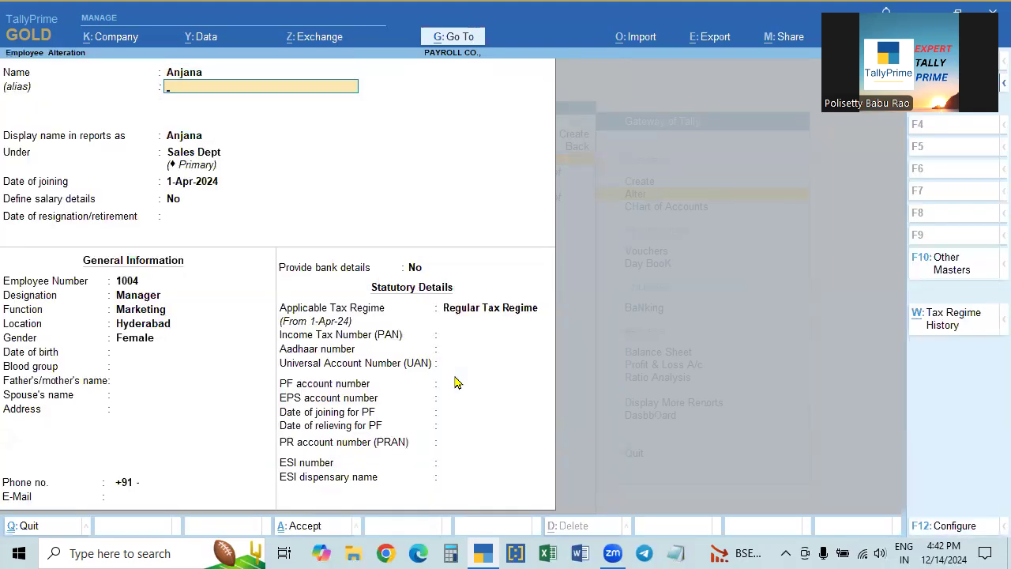
click(419, 267)
text(y)
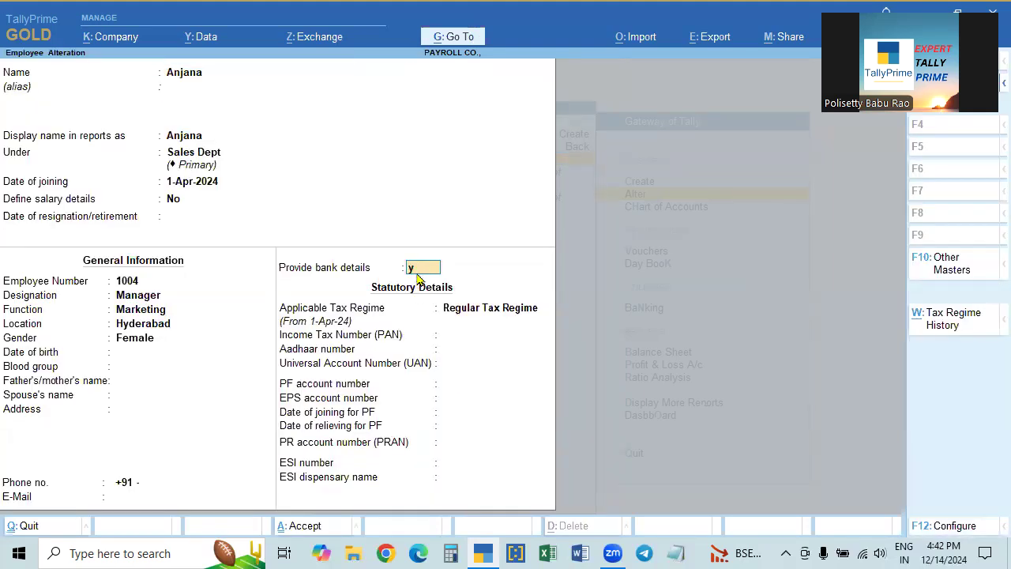
key(Return)
key(Return)
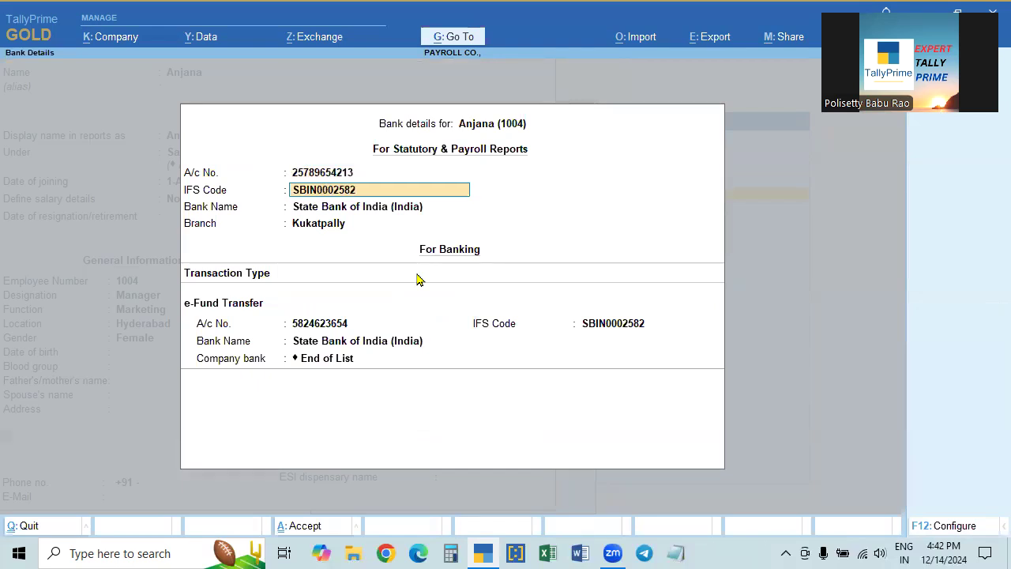
key(Return)
key(Return)
key(Return)
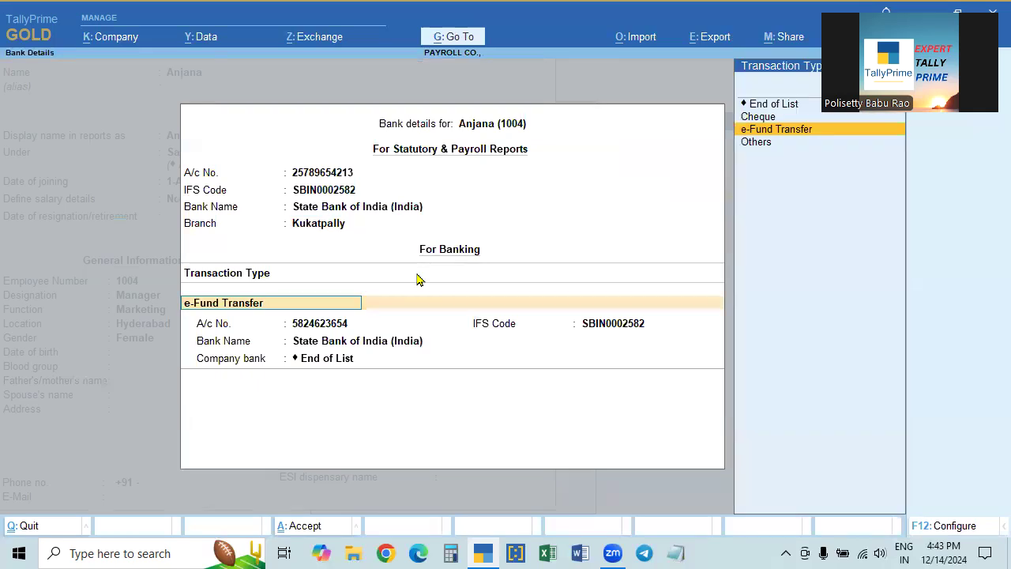
key(Return)
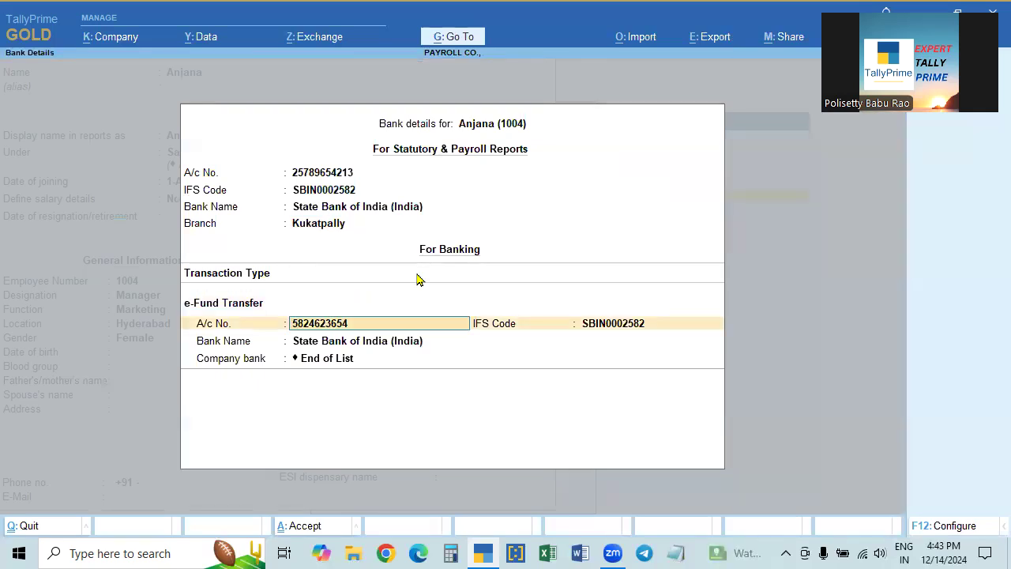
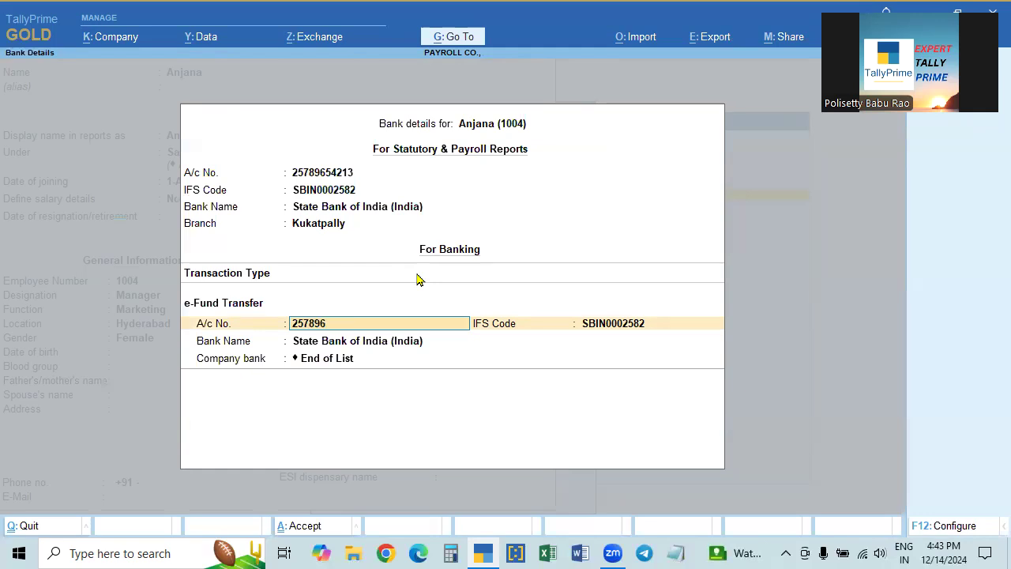
key(Return)
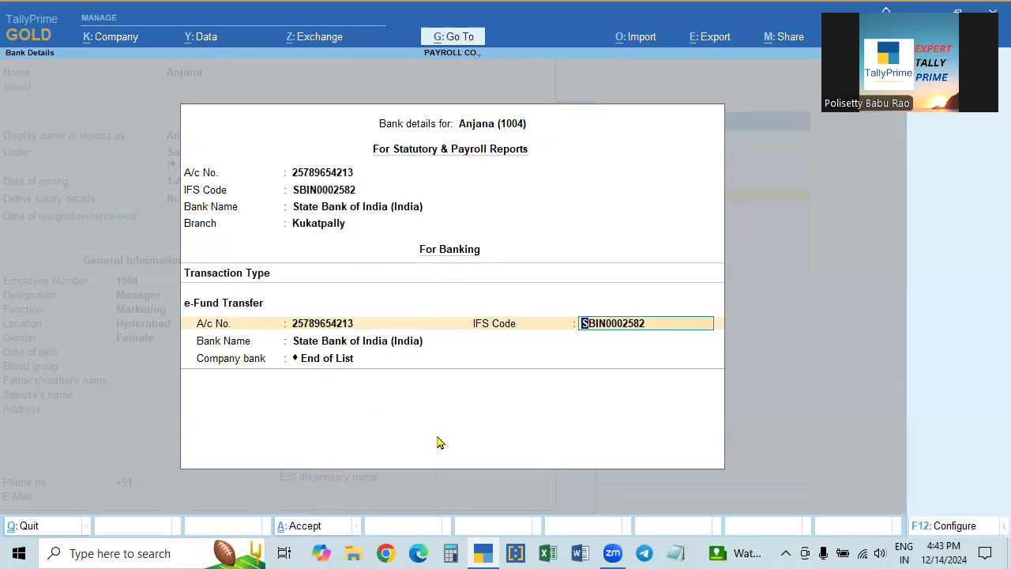
key(Return)
key(Return)
key(Return)
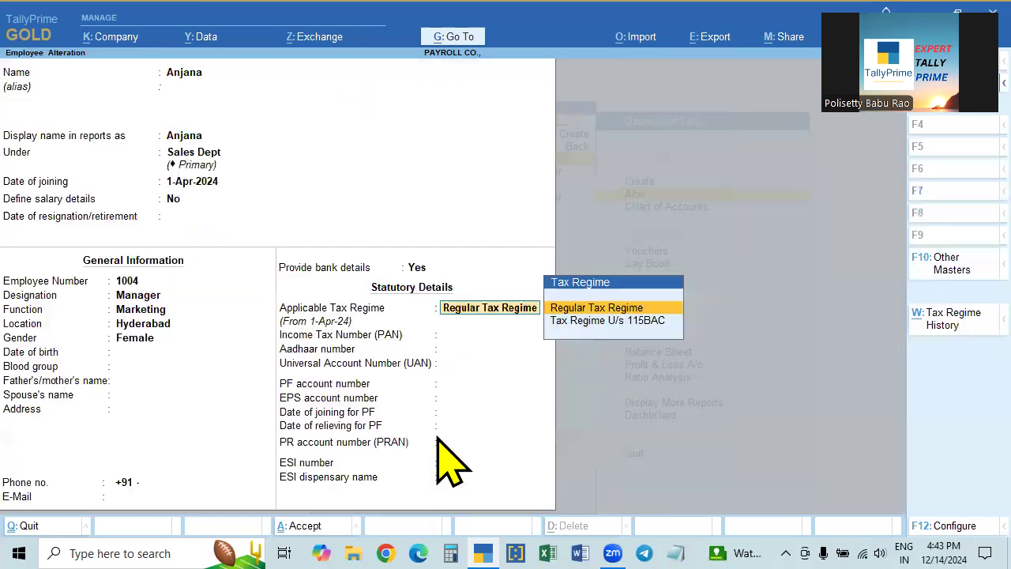
key(Return)
key(Return)
key(Return)
key(Return)
key(Return)
key(Return)
key(Return)
key(Return)
key(Return)
key(Return)
key(Return)
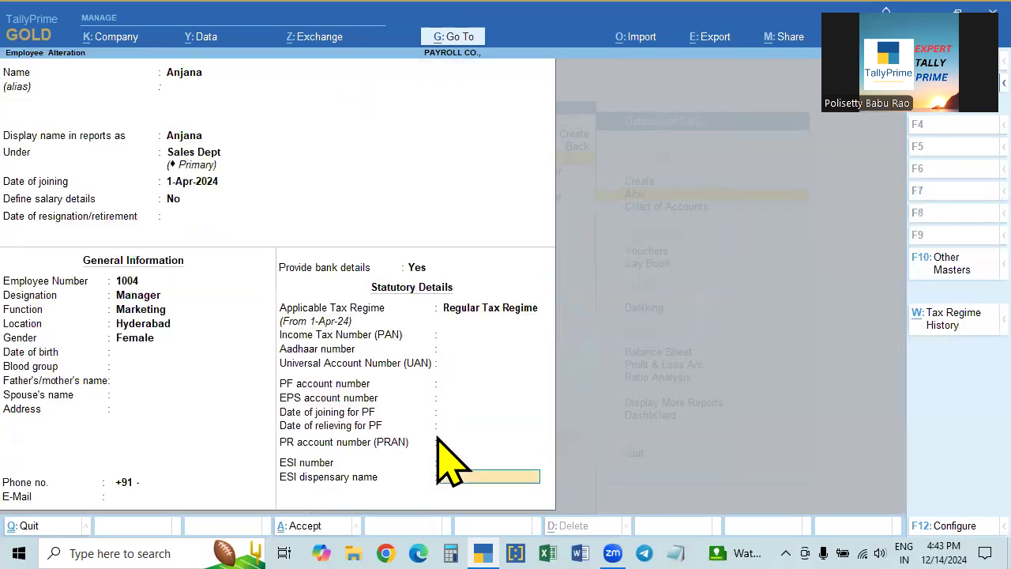
key(Return)
key(Escape)
key(Escape)
key(Down)
key(Down)
key(Down)
key(Down)
key(Down)
key(Down)
key(Down)
key(Down)
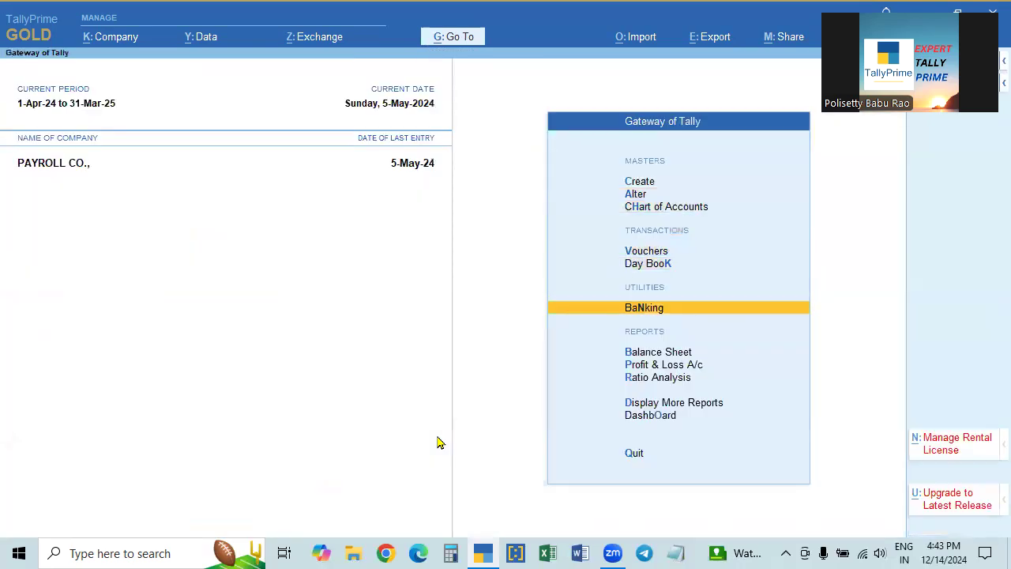
- Go to Payment Advice under More Reports > Payroll Reports
key(Return)
key(Down)
key(Down)
key(Down)
key(Down)
key(Down)
key(Down)
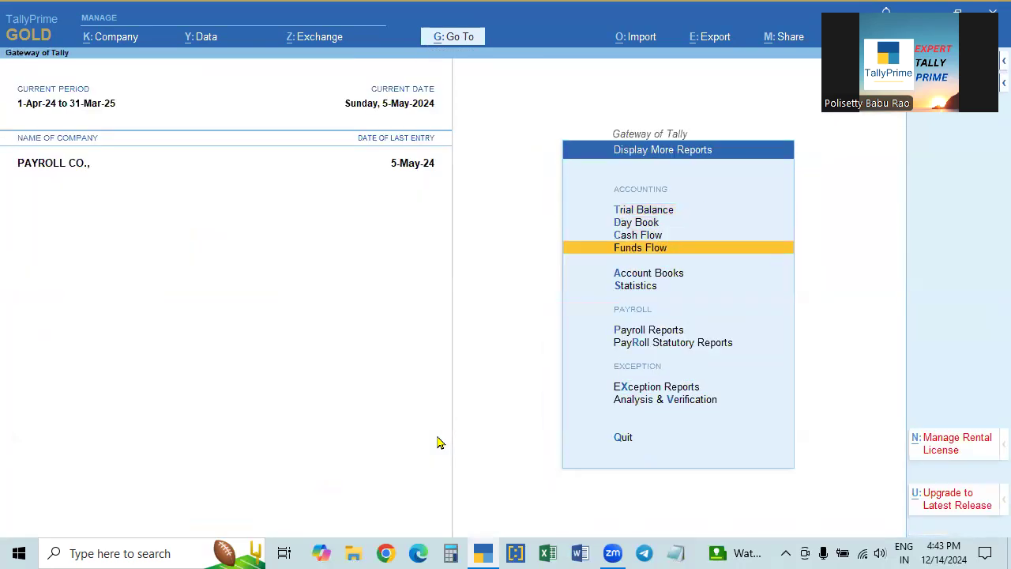
key(Return)
key(Down)
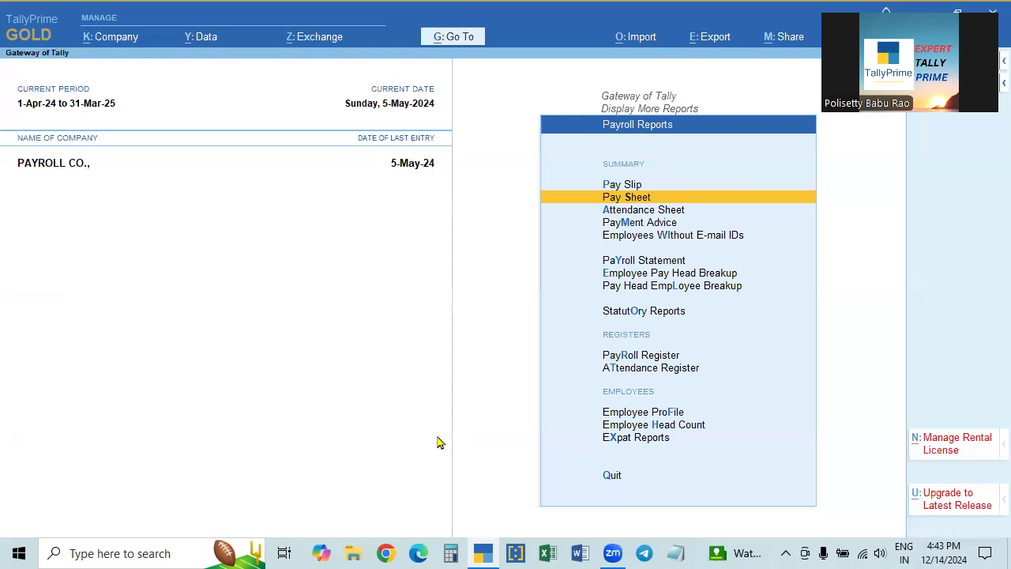
key(Up)
key(Down)
key(Down)
key(Down)
key(Return)
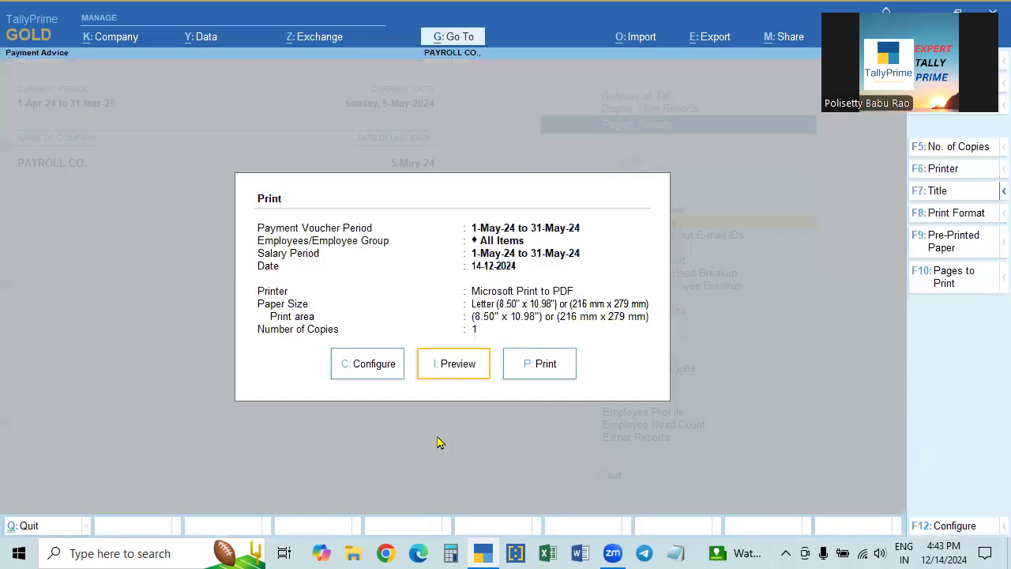
- Configure the Payment Advice for salary period 1-Apr-24 to 30-Apr-24, dated 5-May-24
key(Left)
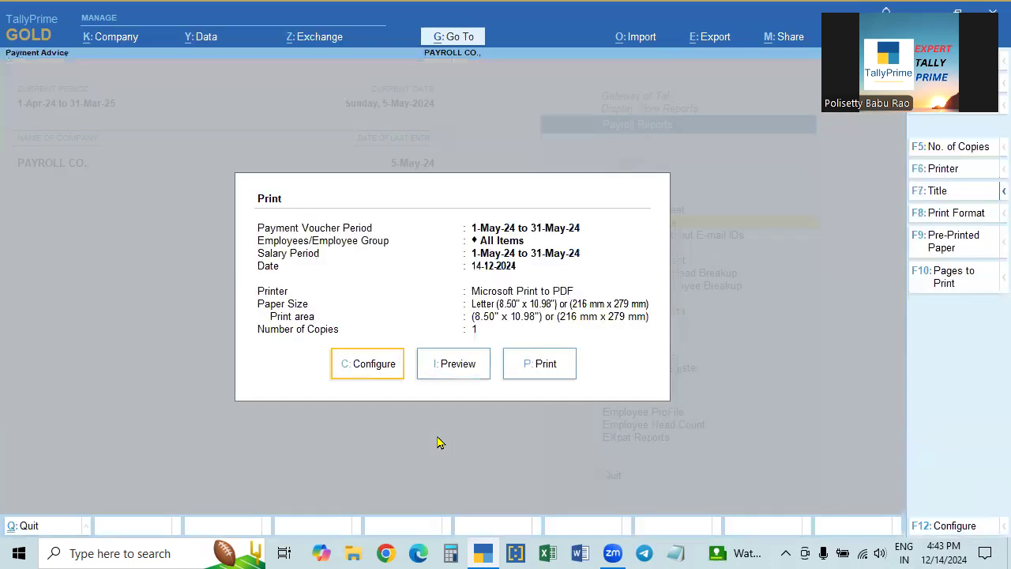
key(Return)
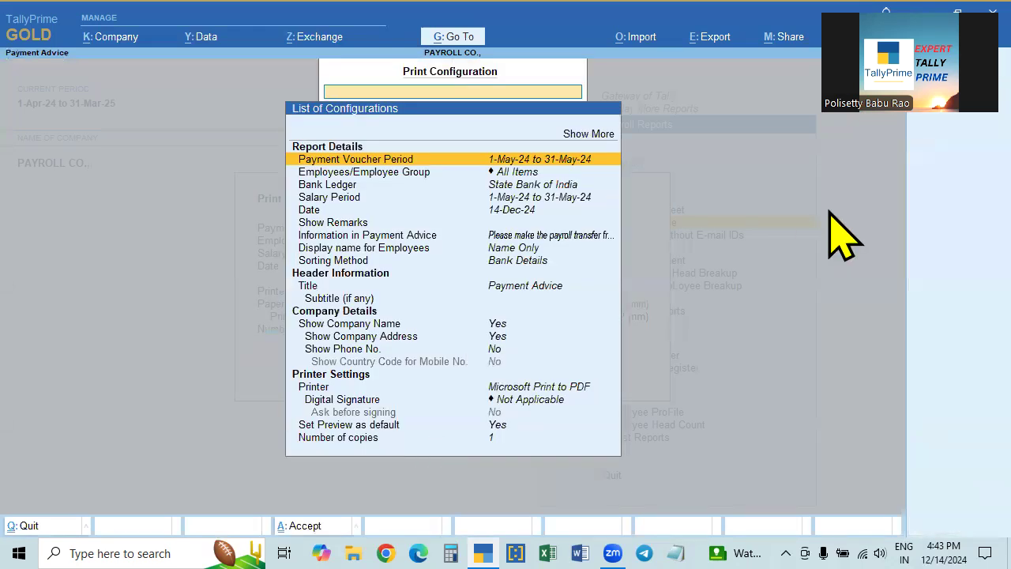
key(Down)
key(Down)
key(Down)
key(Return)
text(1.4)
key(Return)
text(30.4)
key(Return)
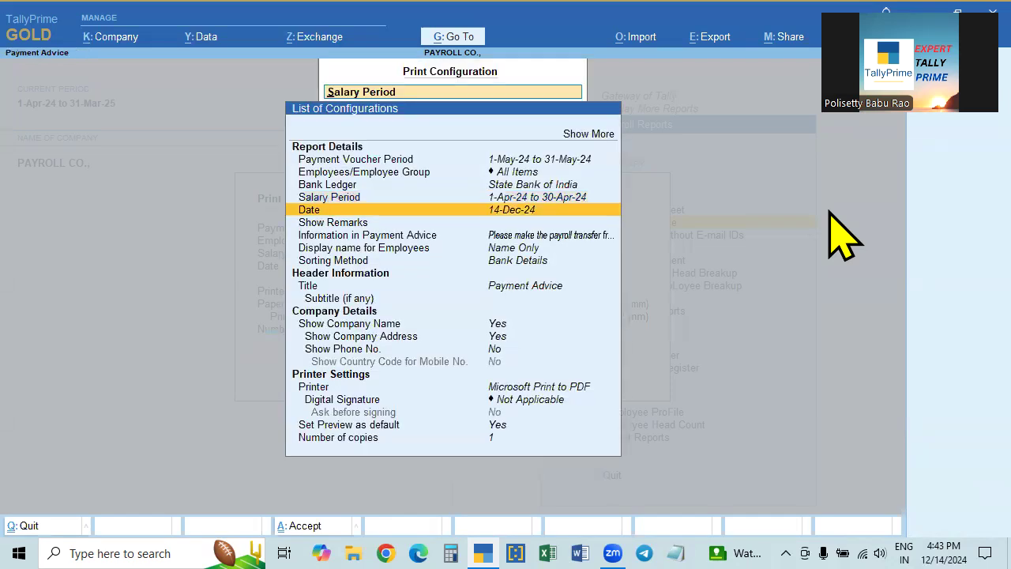
key(Return)
text(5.5)
key(Return)
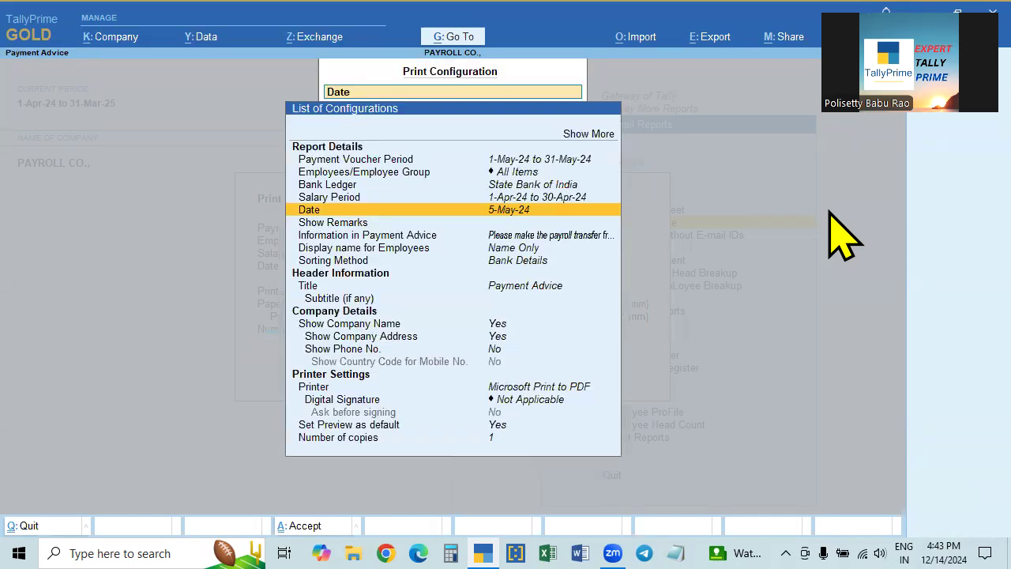
key(Escape)
key(Right)
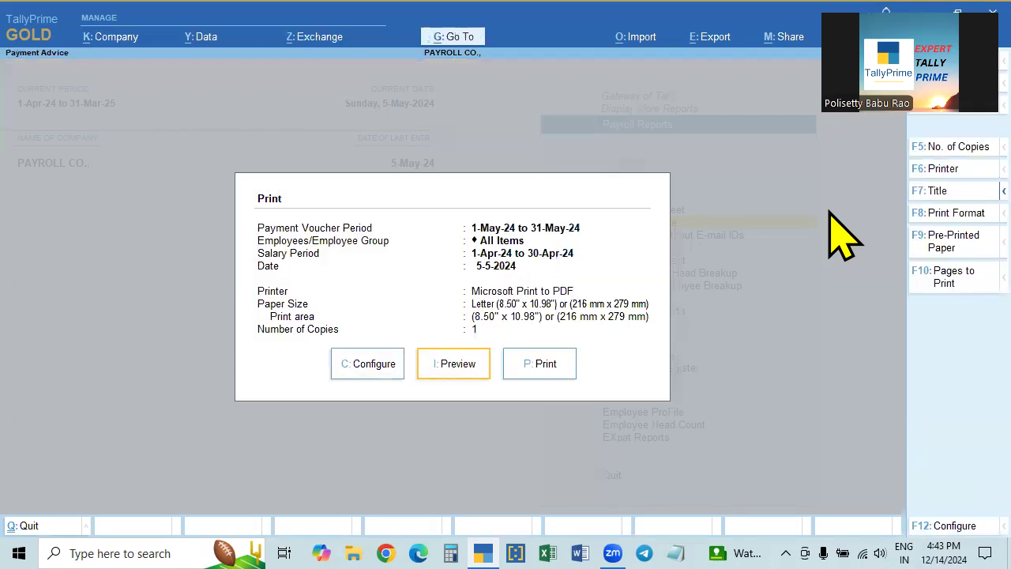
click(363, 371)
key(Escape)
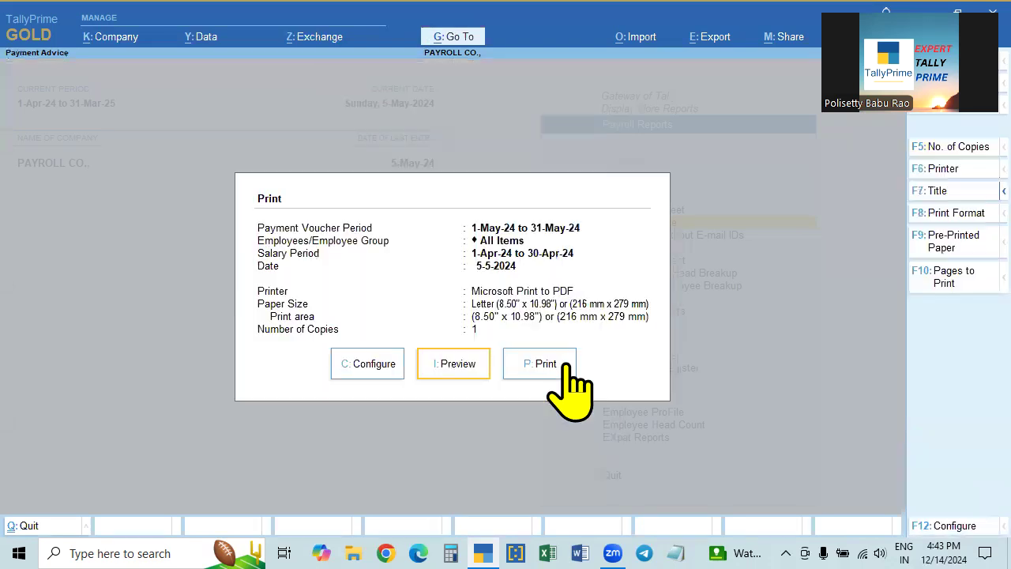
- Preview the 56,612.00 Payment Advice zoomed to full width, then close it
click(457, 368)
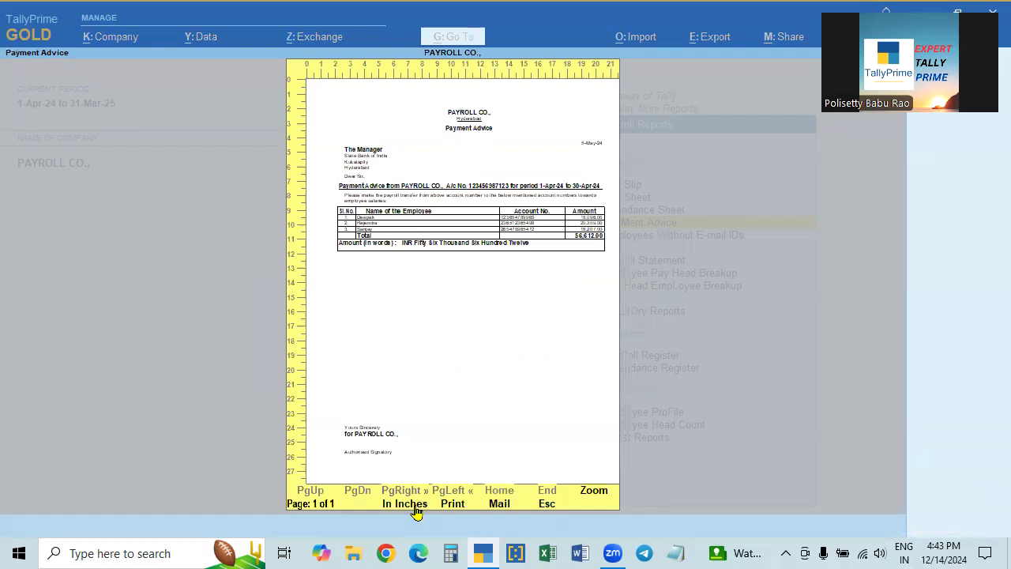
click(599, 494)
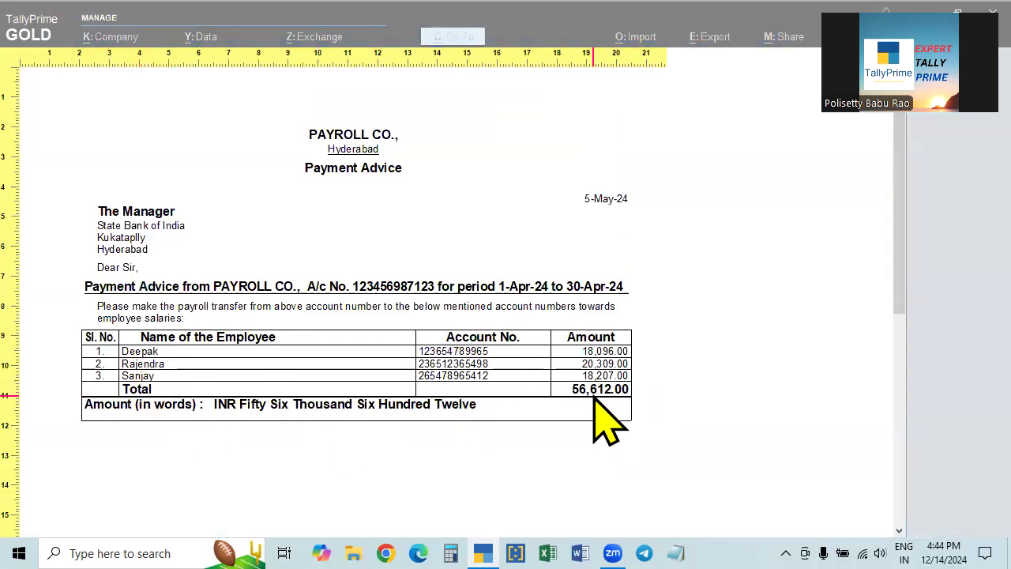
key(Escape)
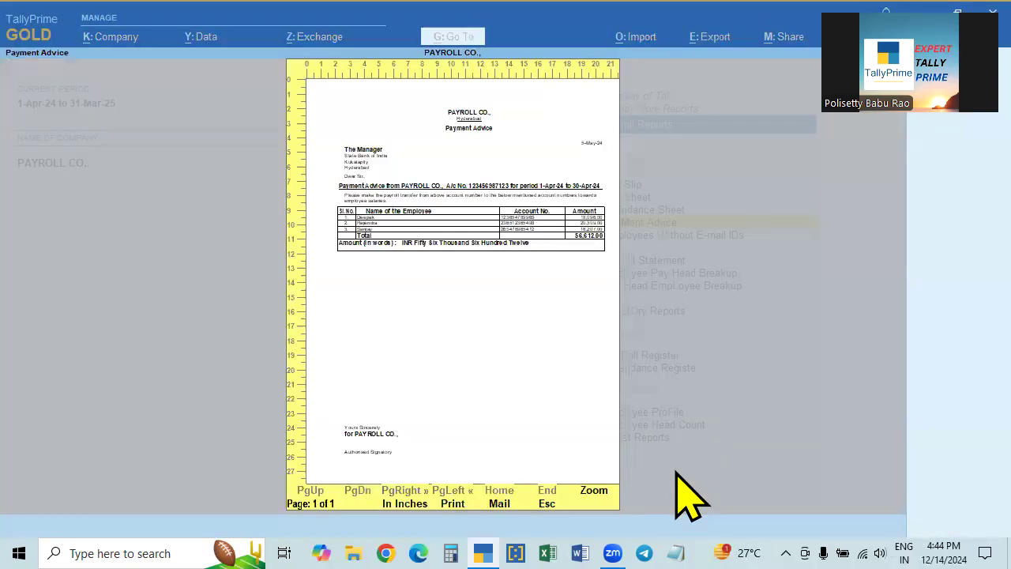
key(Escape)
key(Escape)
key(Escape)
key(Escape)
key(Escape)
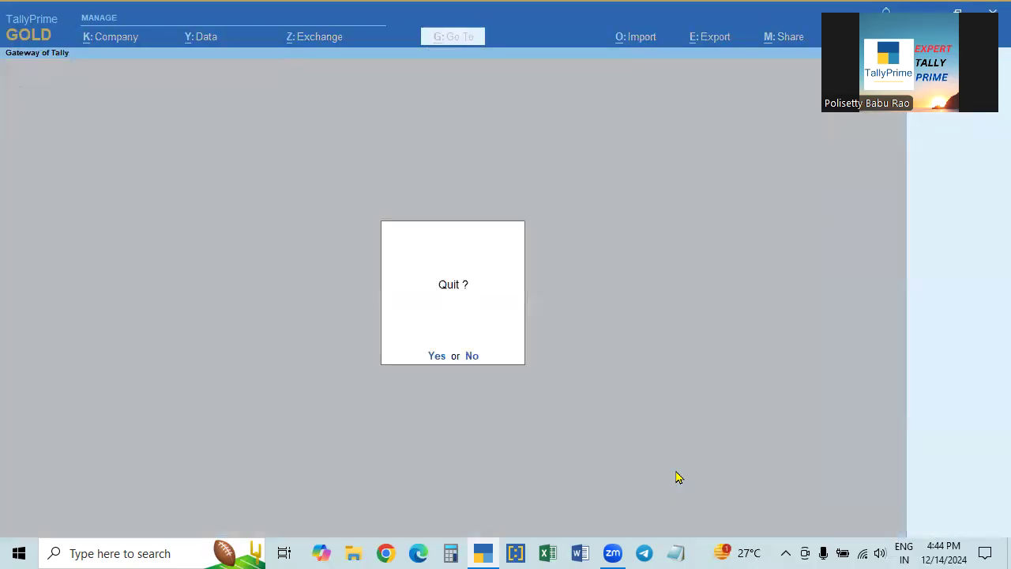
key(Escape)
- Start a new Payment voucher and change its date to 15.5 with F2
key(Down)
key(Down)
key(Return)
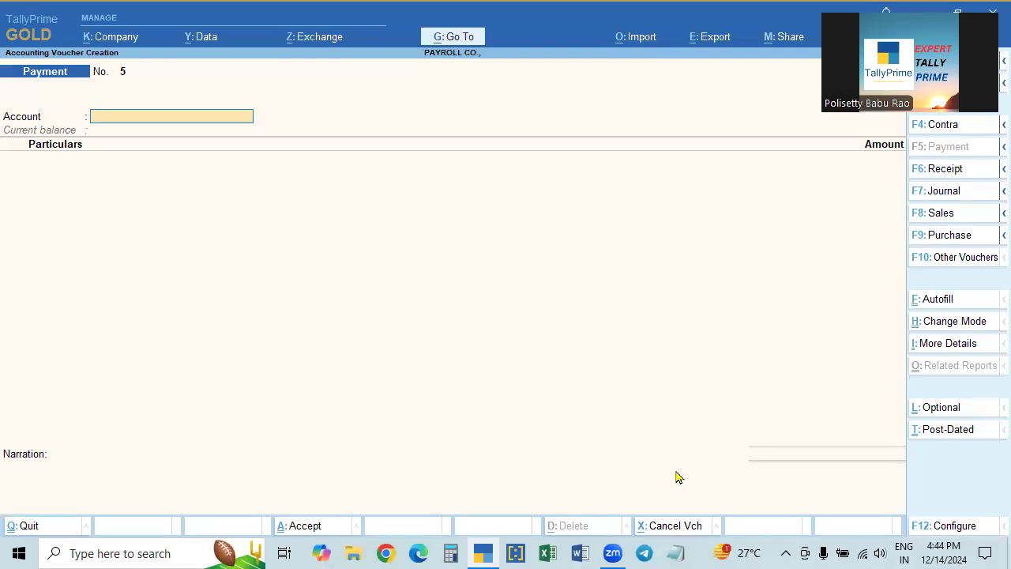
key(F2)
text(15.5)
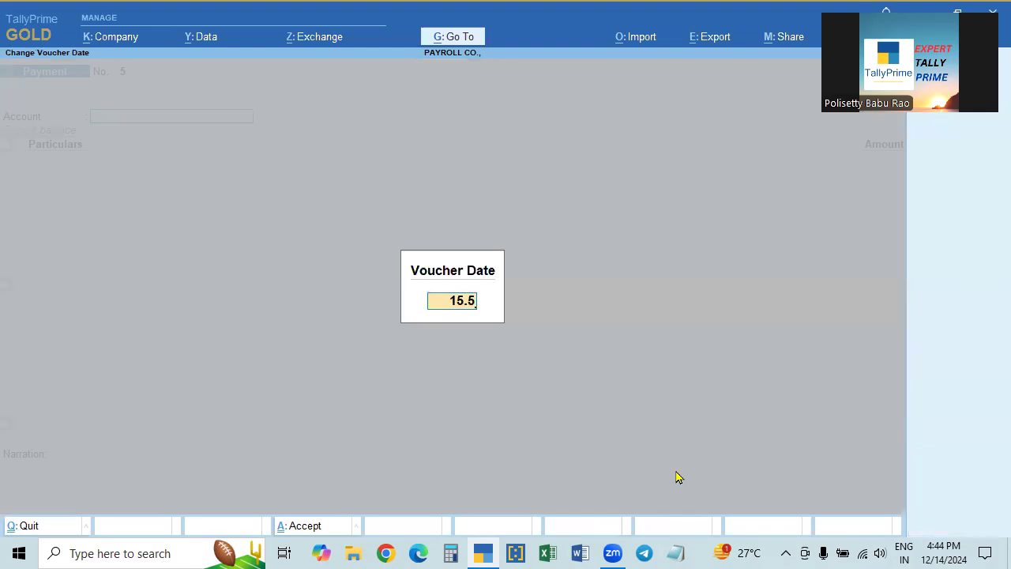
key(Return)
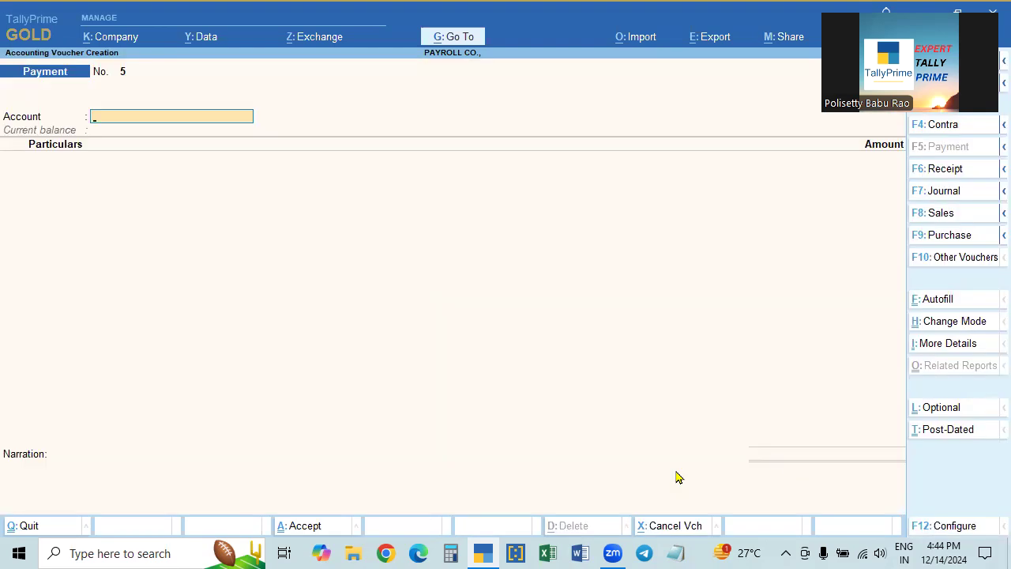
- Choose Payroll Autofill PF Challan for 1-4-2024 to 30-4-2024, voucher date 15-5-2024
key(ctrl+f)
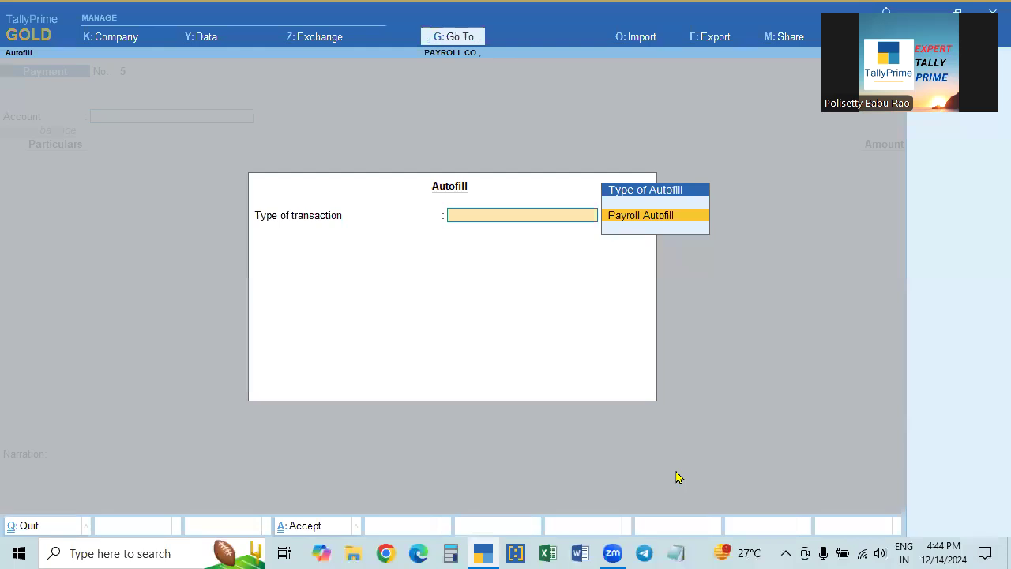
key(Return)
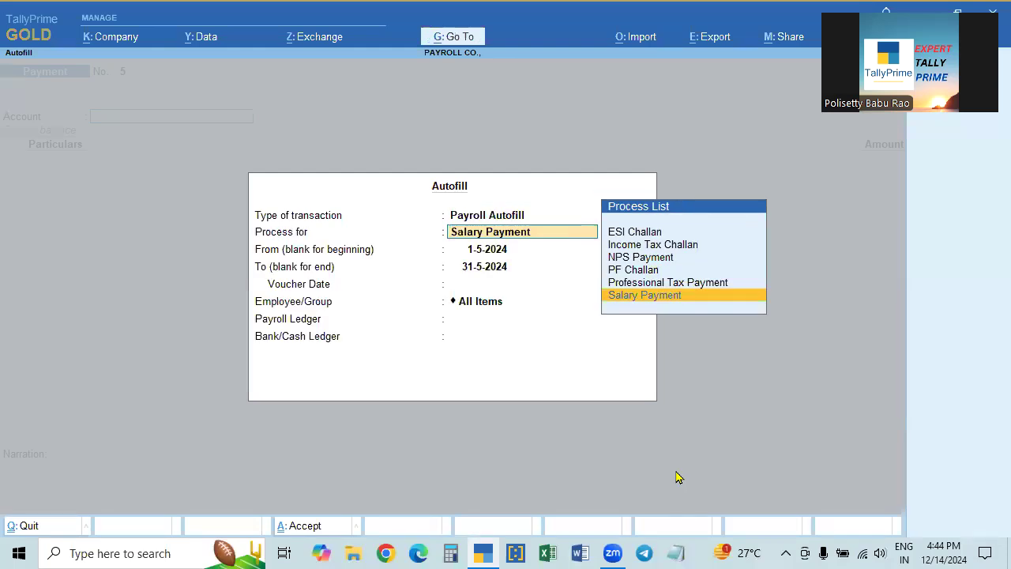
key(Up)
key(Up)
key(Up)
key(Down)
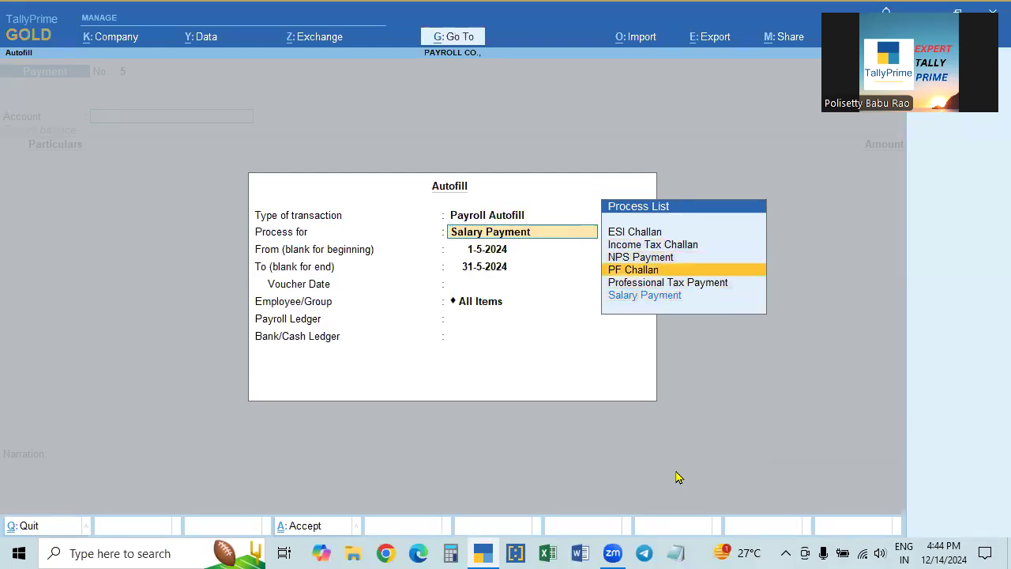
key(Return)
text(1.4)
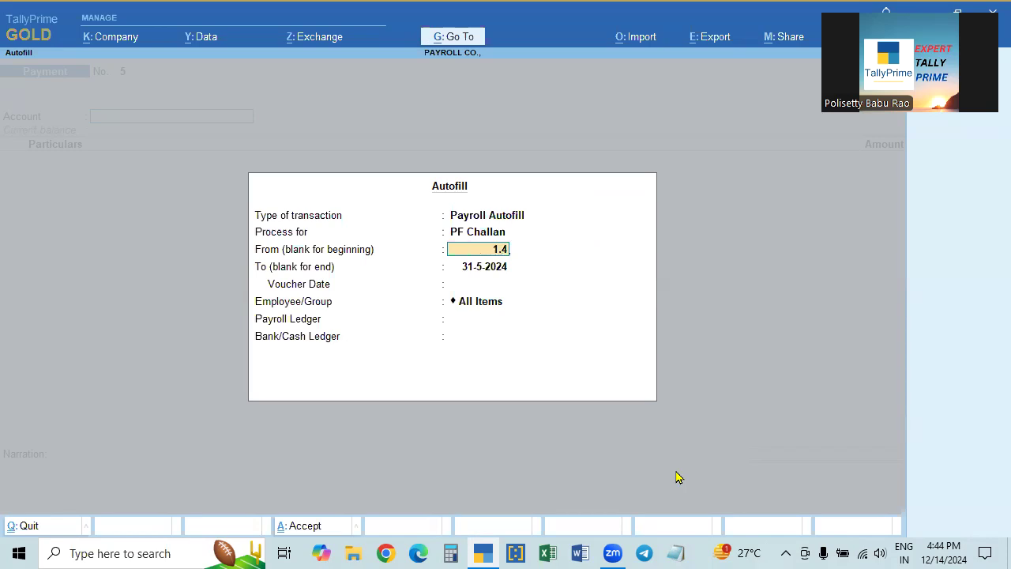
key(Return)
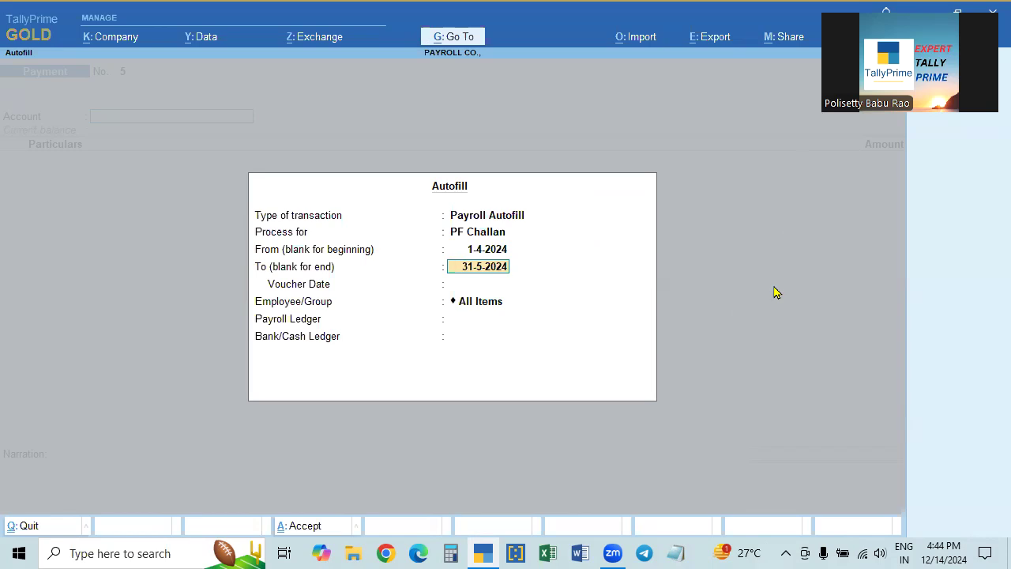
text(30.4)
key(Return)
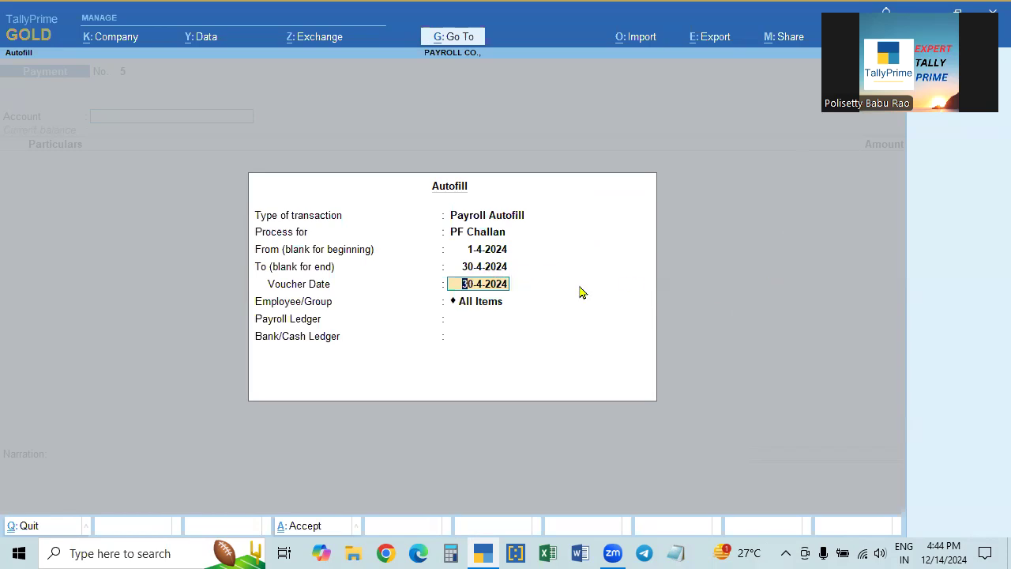
text(15.5)
key(Return)
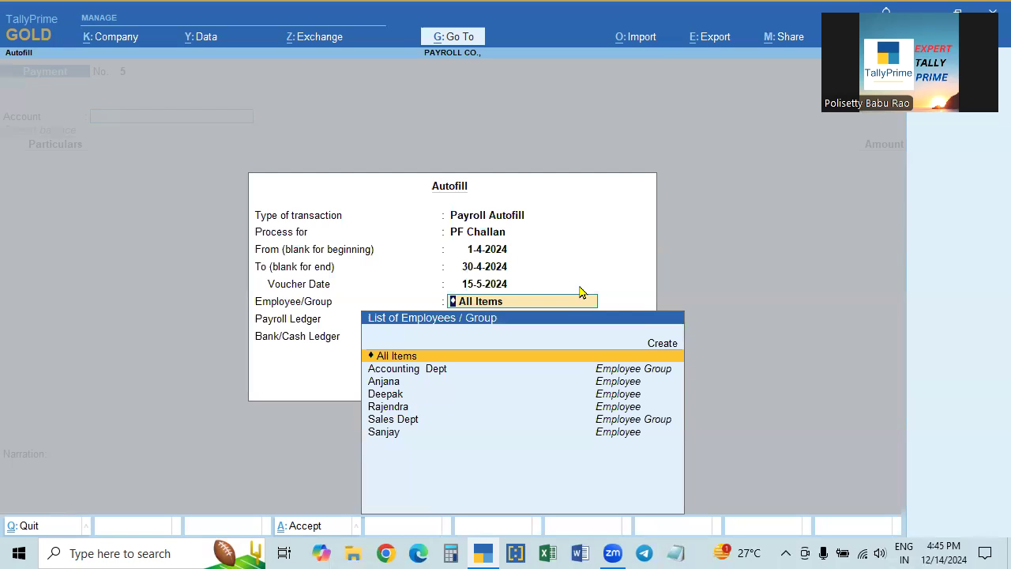
- Cover All Items with Pf Payable as payroll ledger, paid from State Bank of India
key(Return)
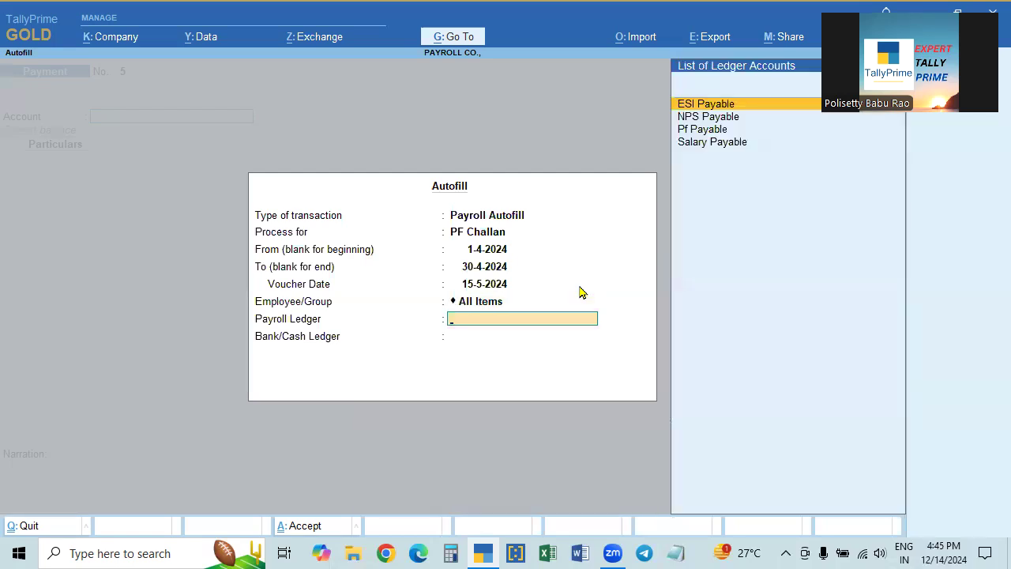
key(Down)
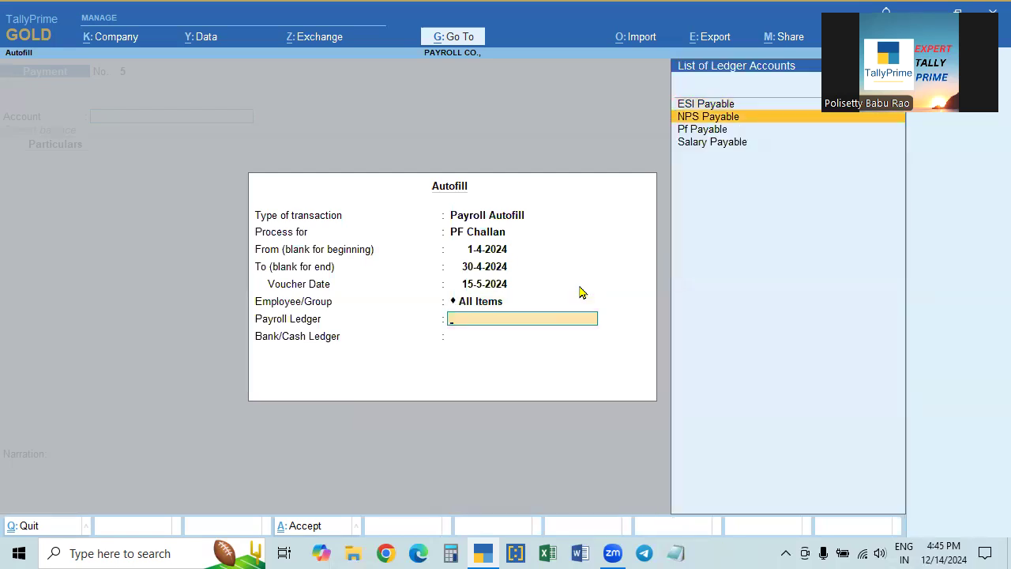
key(Down)
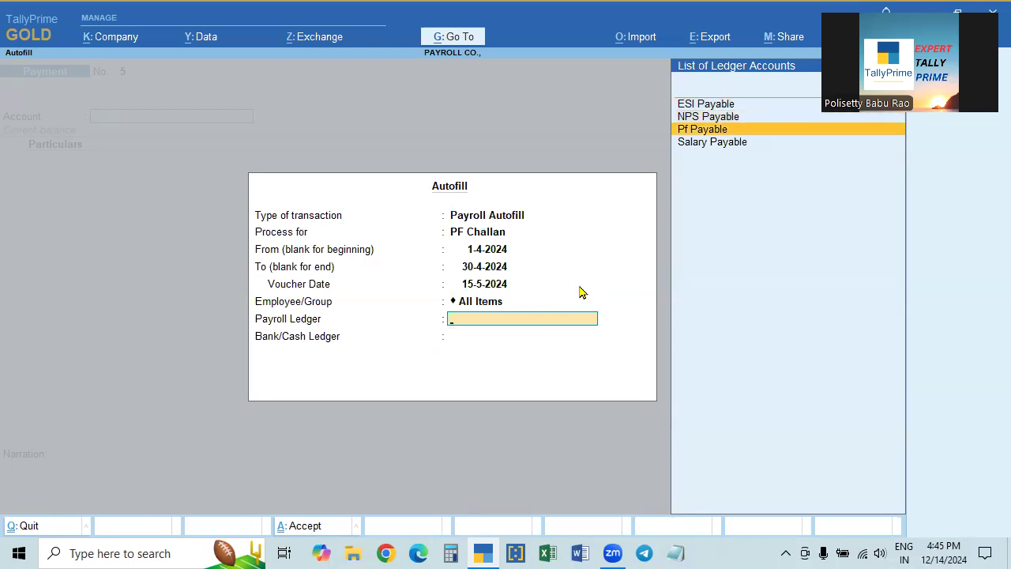
key(Return)
key(Down)
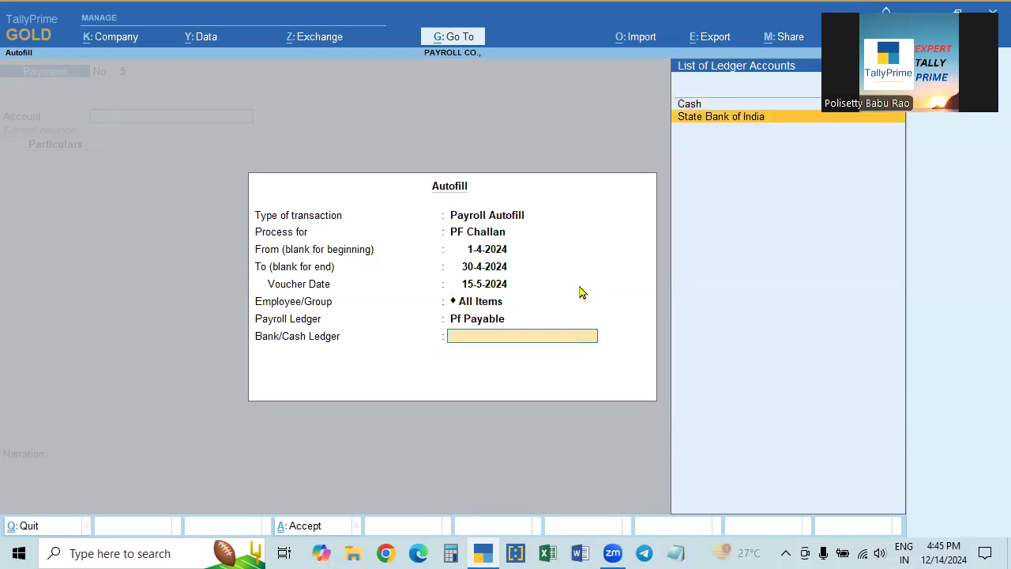
key(Return)
key(Return)
key(Return)
key(Return)
key(Return)
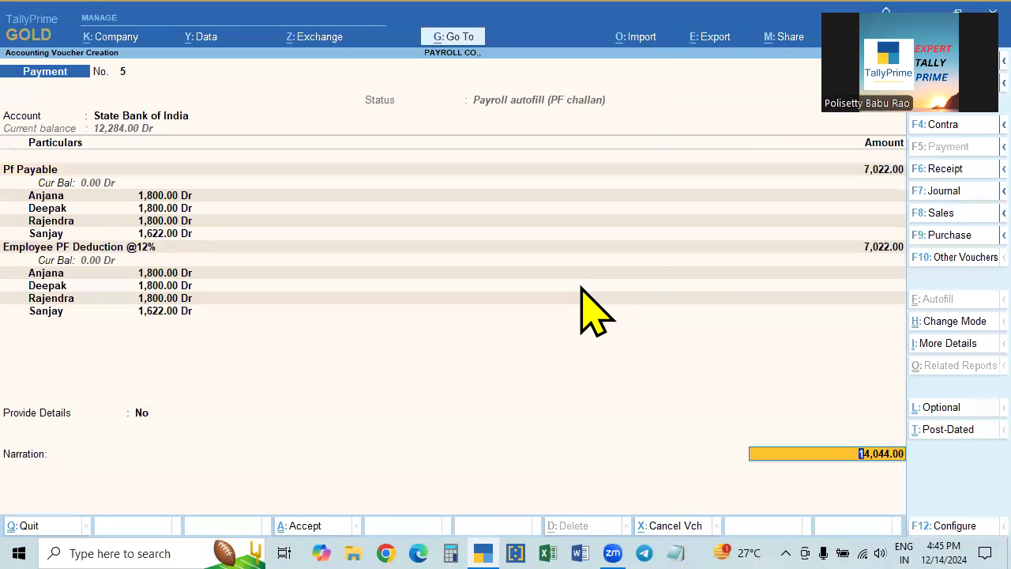
- Provide PF challan details: cheque number 123457 and bank name SBI, Kukatpally
key(F12)
key(Escape)
key(BackSpace)
text(y)
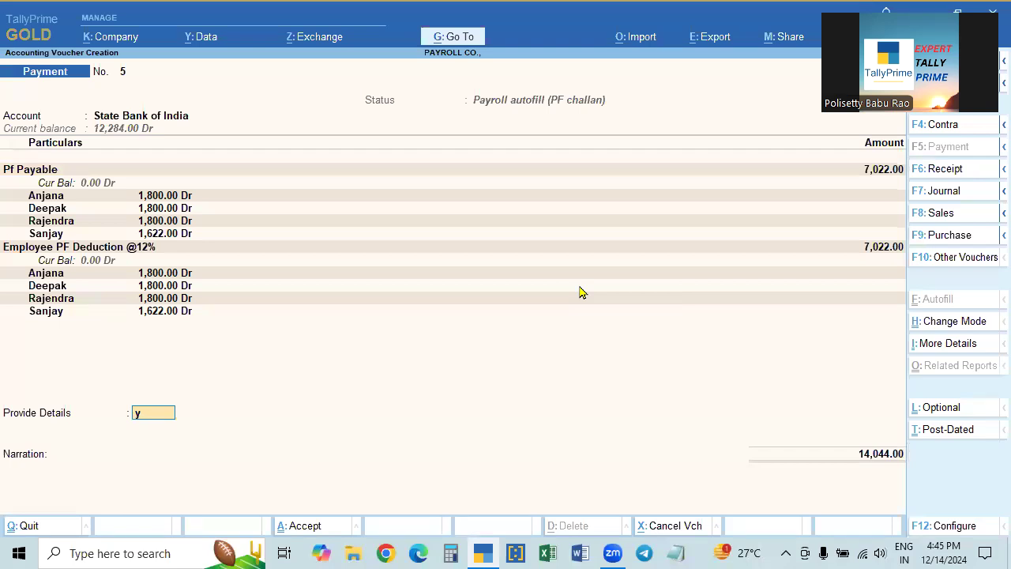
key(Return)
text(12345)
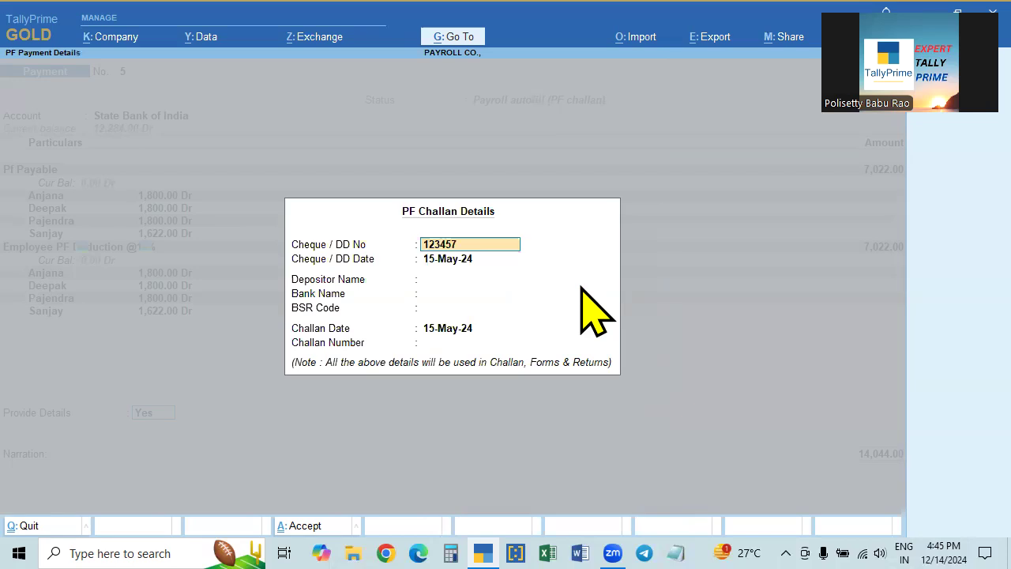
text(7)
key(Return)
key(Return)
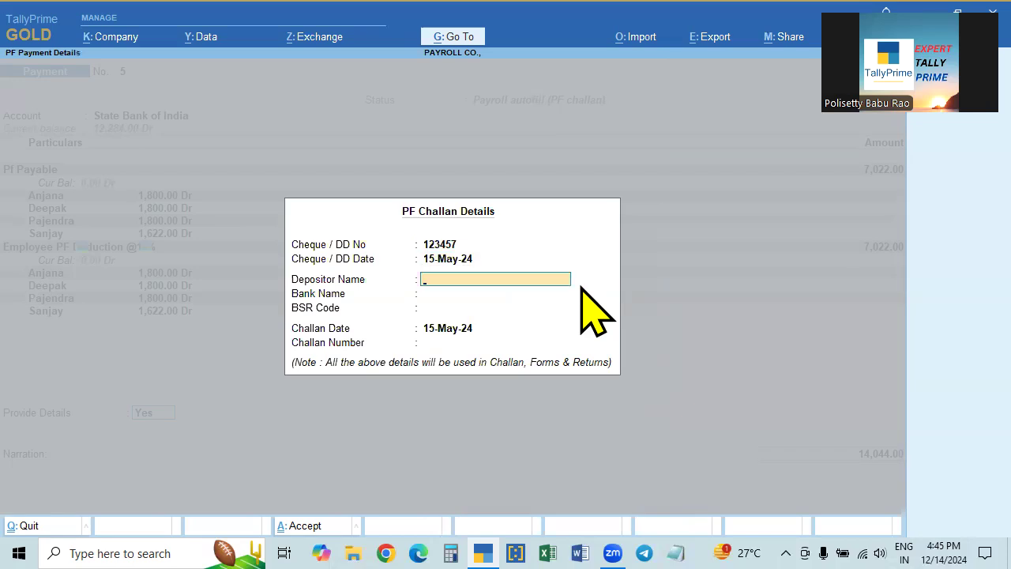
key(Return)
text(SBI, Ku)
text(kata)
text(p)
key(BackSpace)
text(tap)
key(BackSpace)
key(BackSpace)
text(pally)
key(Return)
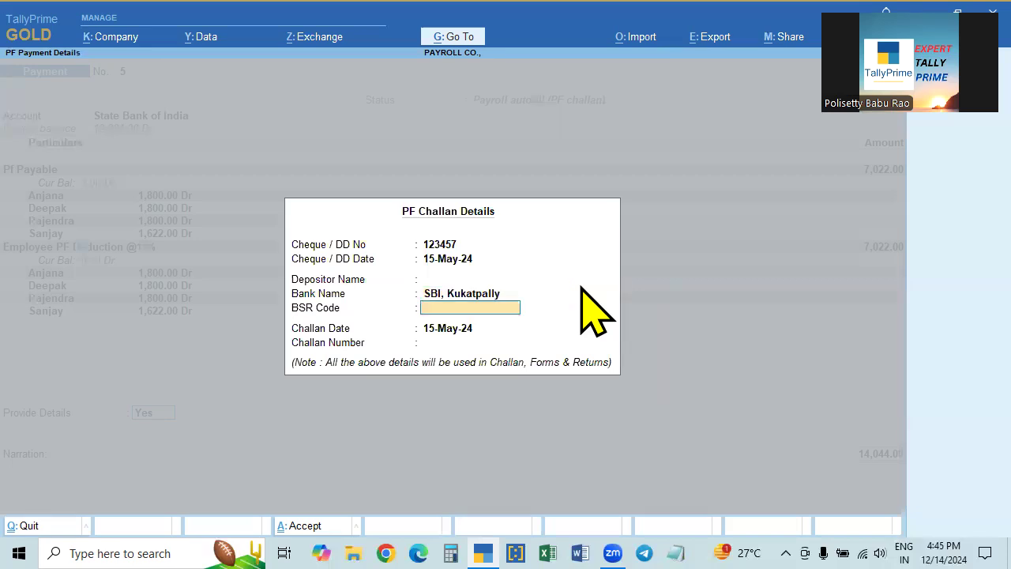
key(ctrl+a)
- Allocate the payment as a cheque with its instrument number and accept the bank allocation
key(Return)
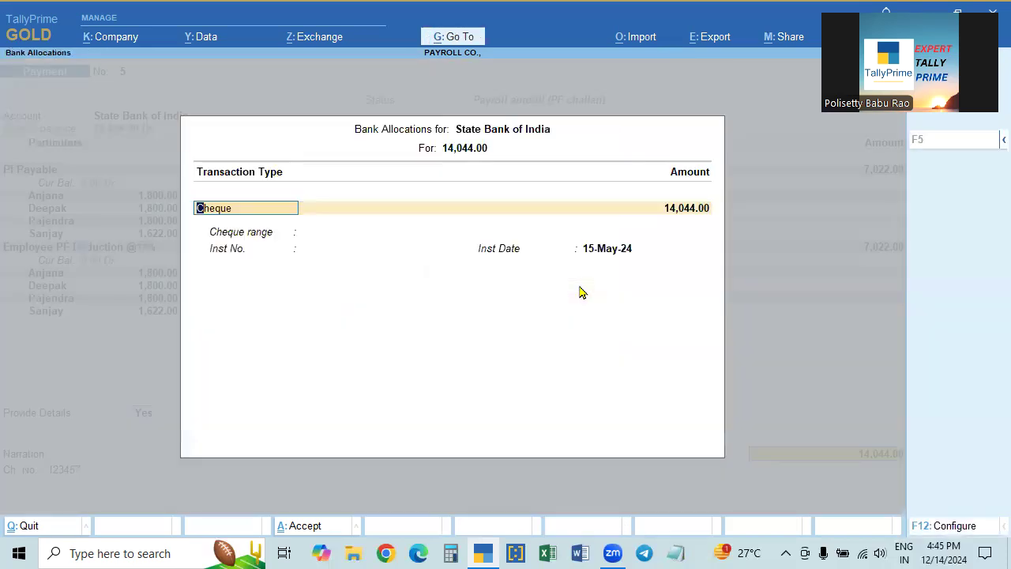
key(Return)
text(112)
key(BackSpace)
key(BackSpace)
text(23457)
key(Return)
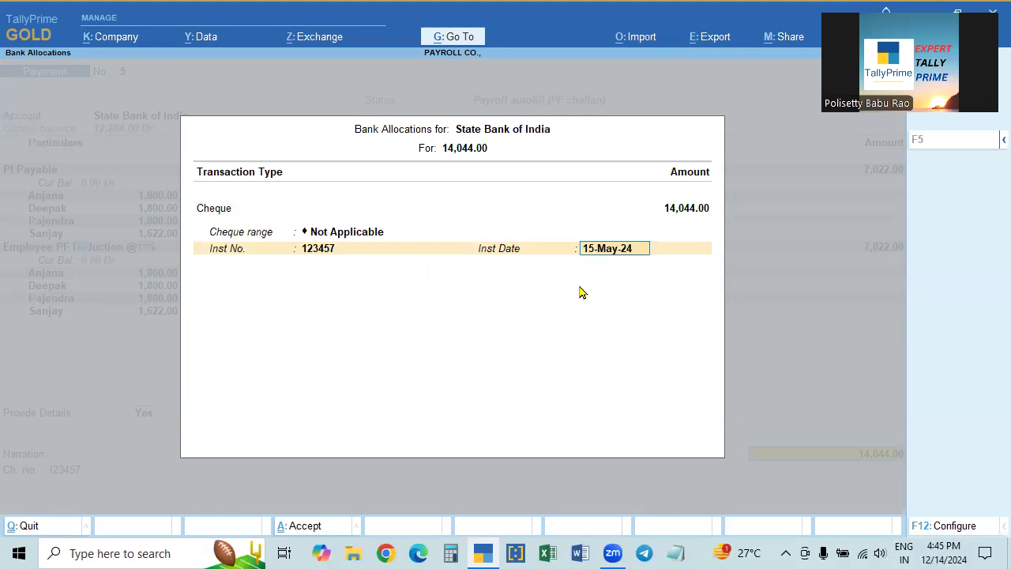
key(Return)
key(Return)
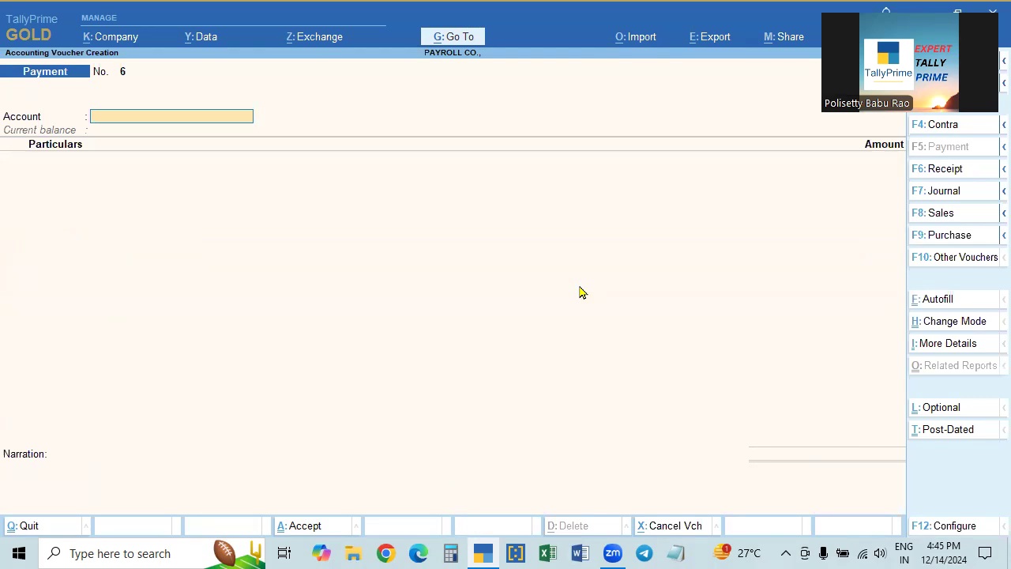
- Choose Payroll Autofill ESI Challan for 1-4-2024 to 30-4-2024, voucher date 15-5-2024
key(ctrl)
key(ctrl+f)
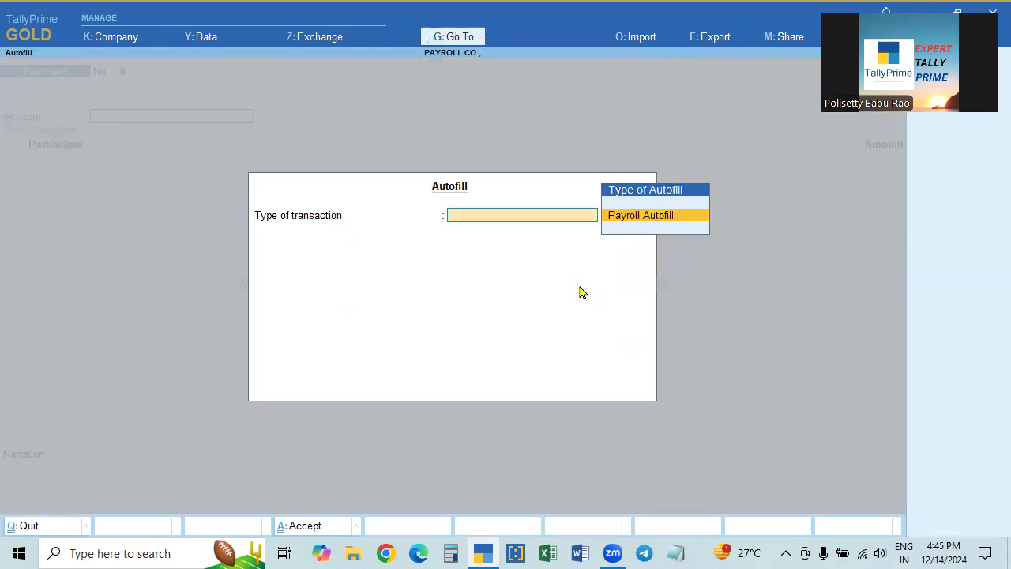
key(Return)
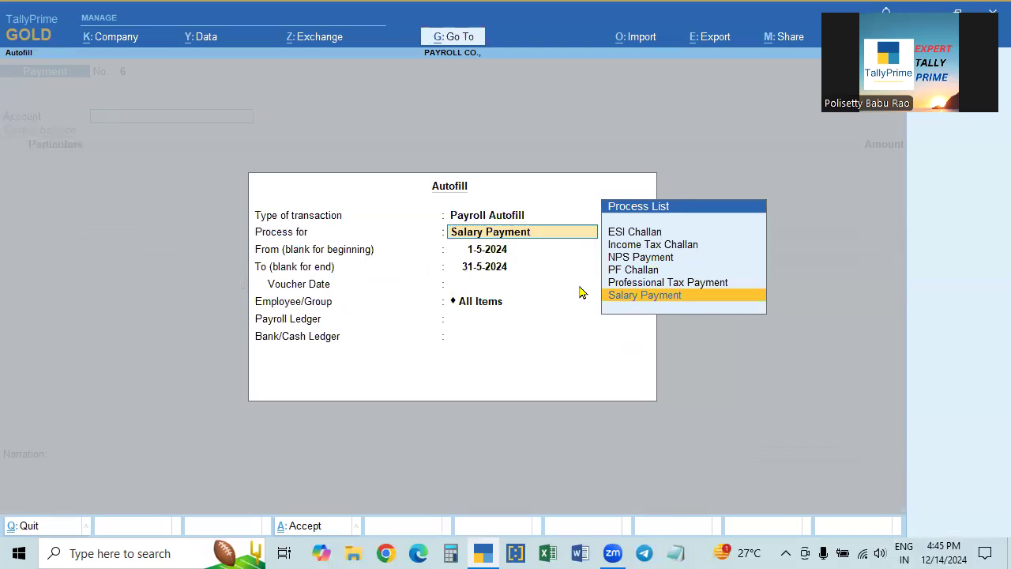
key(Up)
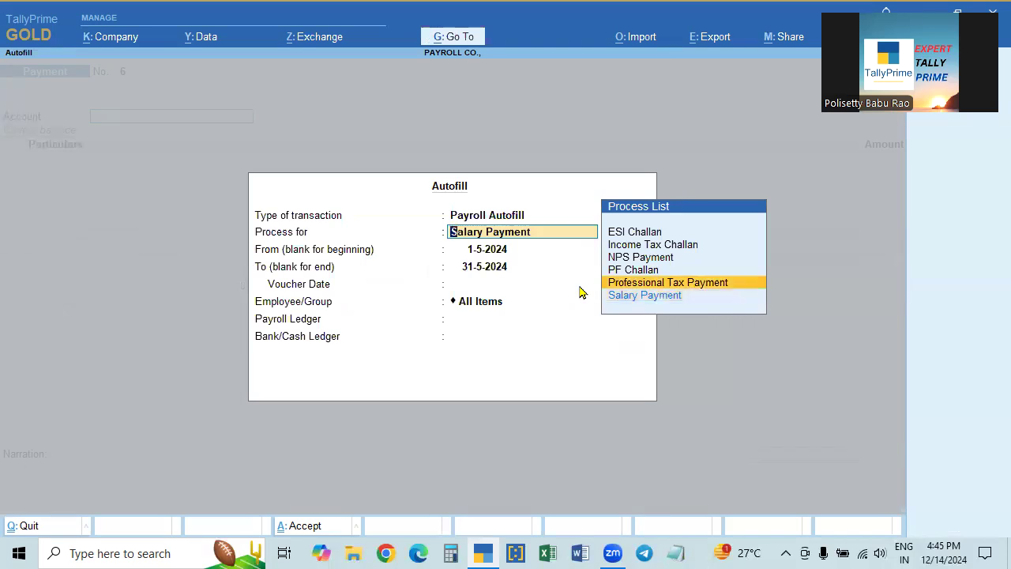
key(Up)
key(Up)
key(Up)
key(Up)
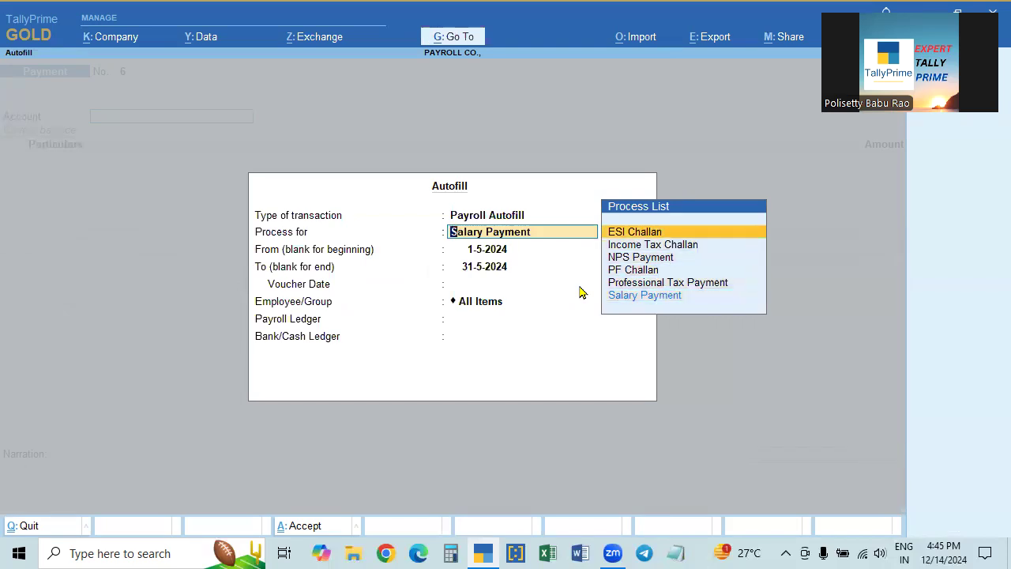
key(Return)
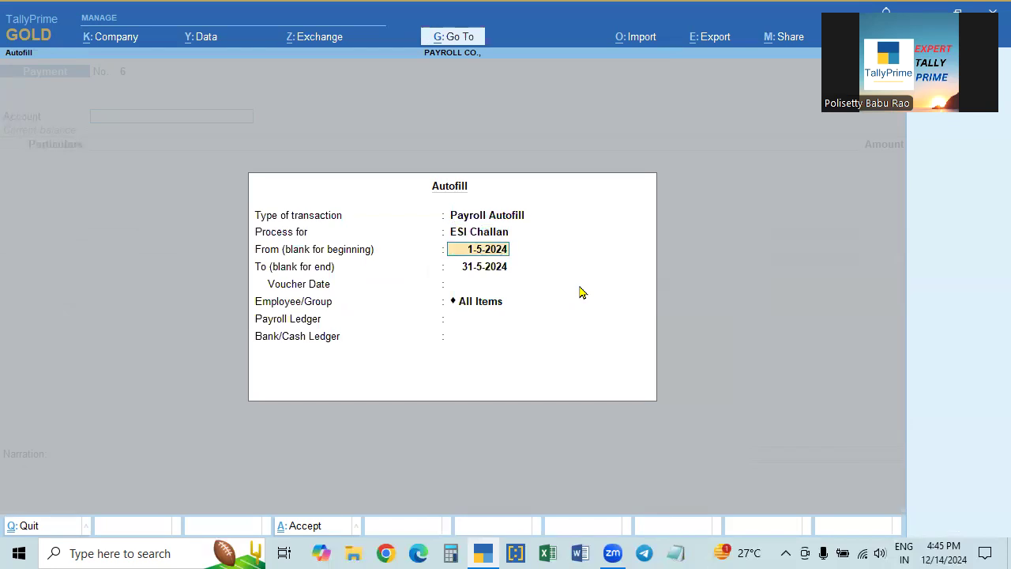
text(1.4)
key(Return)
text(30.4)
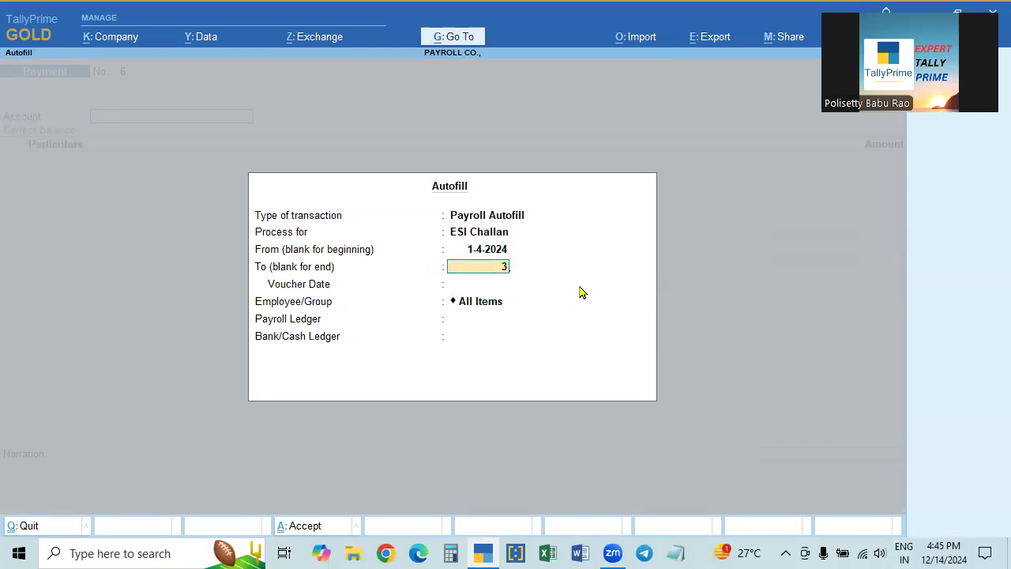
key(Return)
text(15.5)
key(Return)
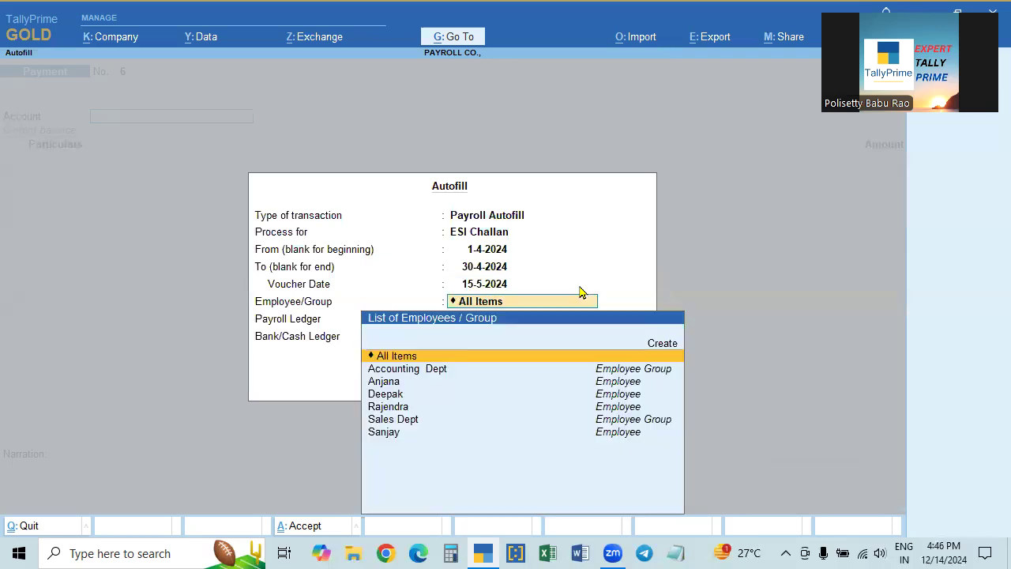
- Cover All Items with ESI Payable as payroll ledger, paid from State Bank of India
key(Return)
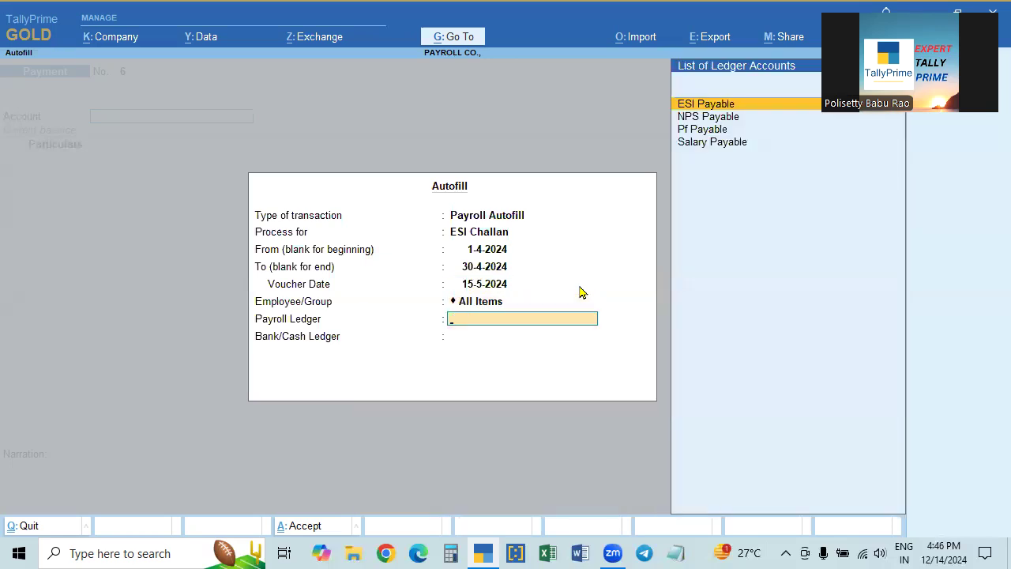
key(Return)
key(Down)
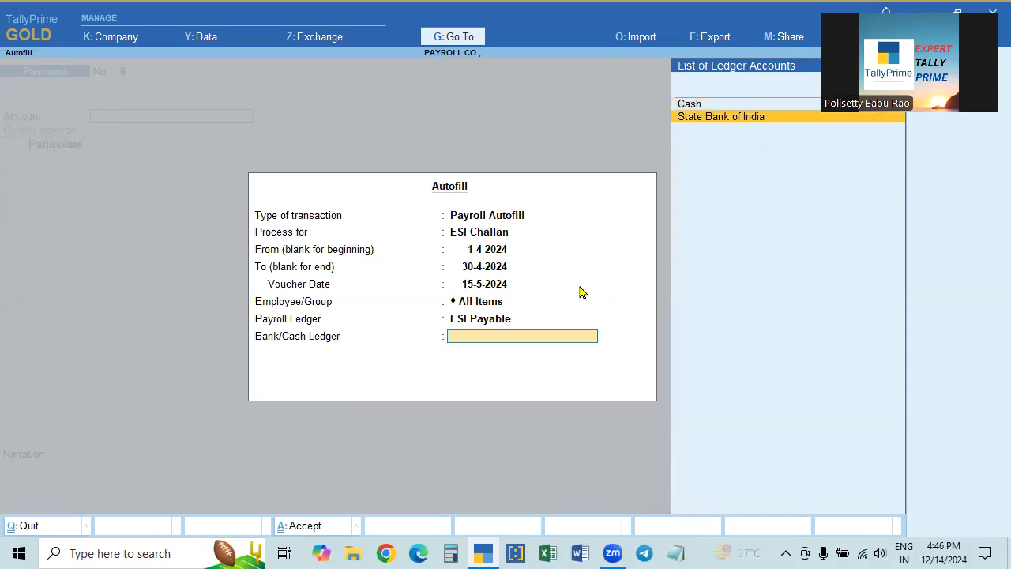
key(Return)
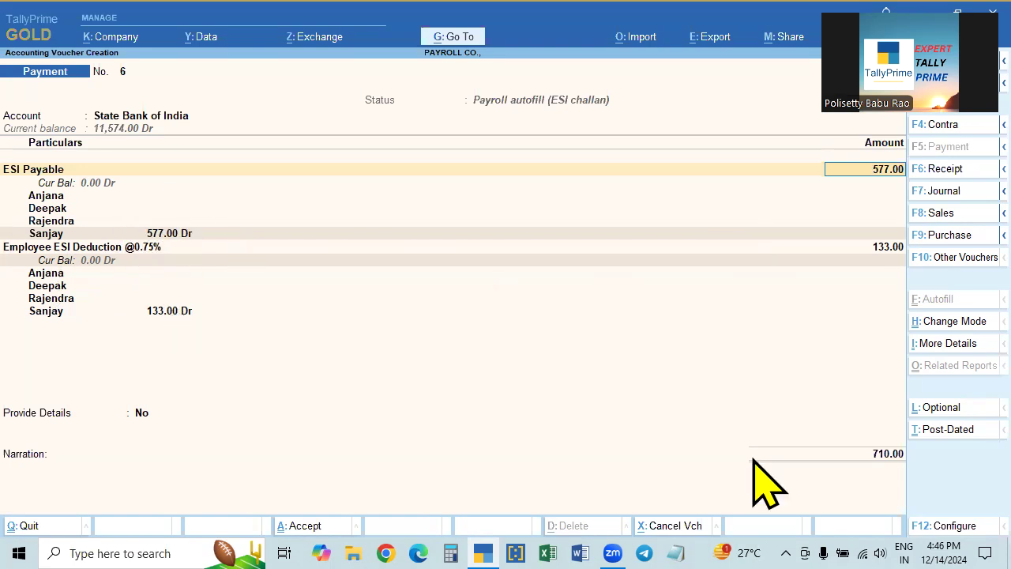
- Provide ESI challan details: cheque number 123458 and bank/branch code SBI, Kukatpally, 02582
key(Return)
key(Return)
key(Return)
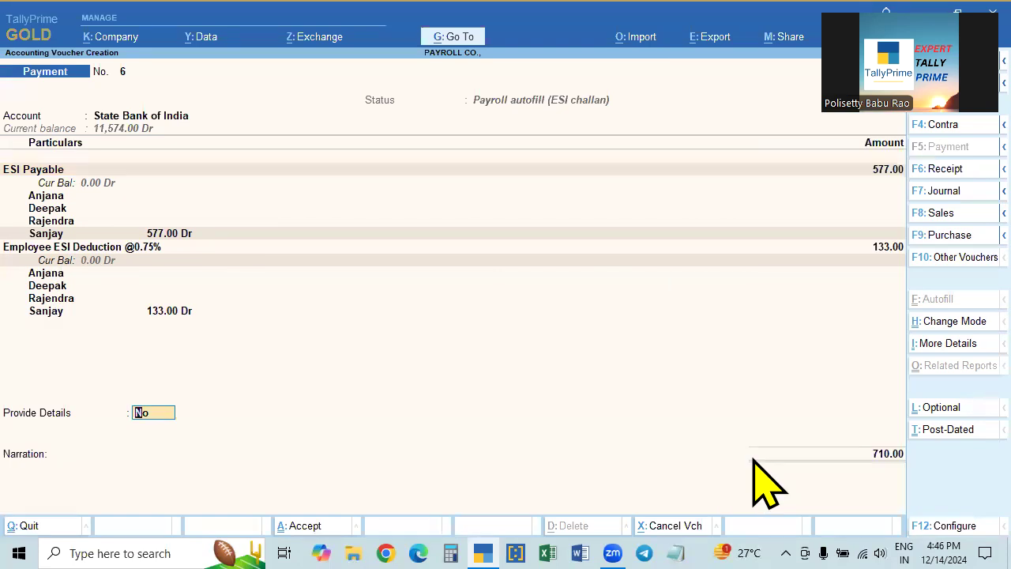
key(y)
key(Return)
text(123458)
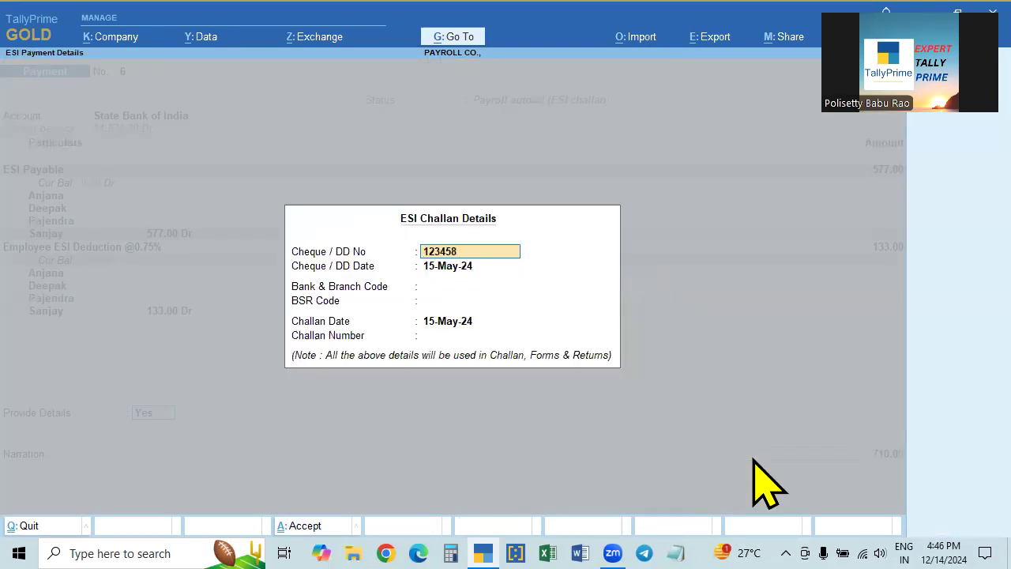
key(Return)
key(Return)
text(SBI, Kukatpally)
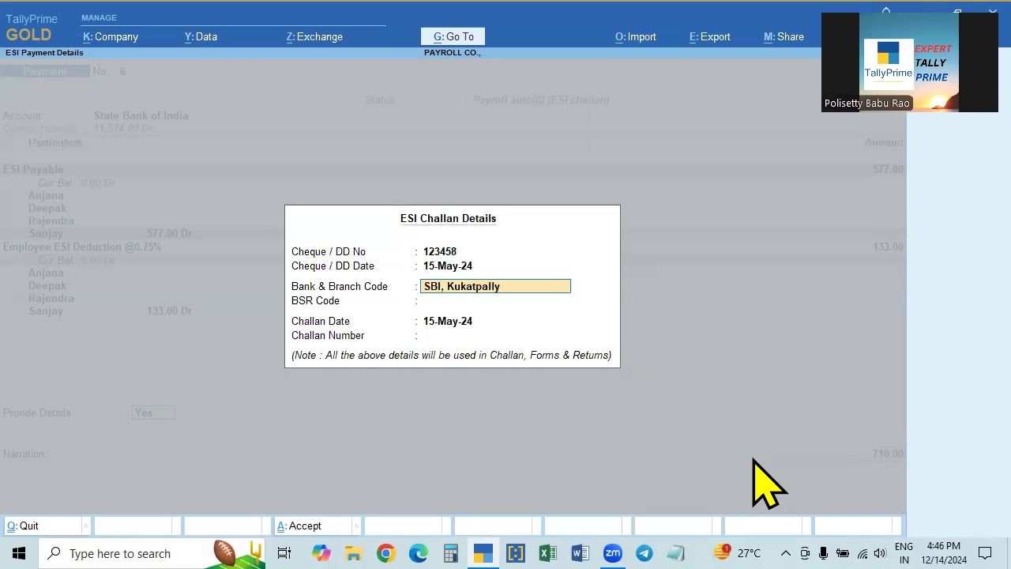
text(, 02582)
key(Return)
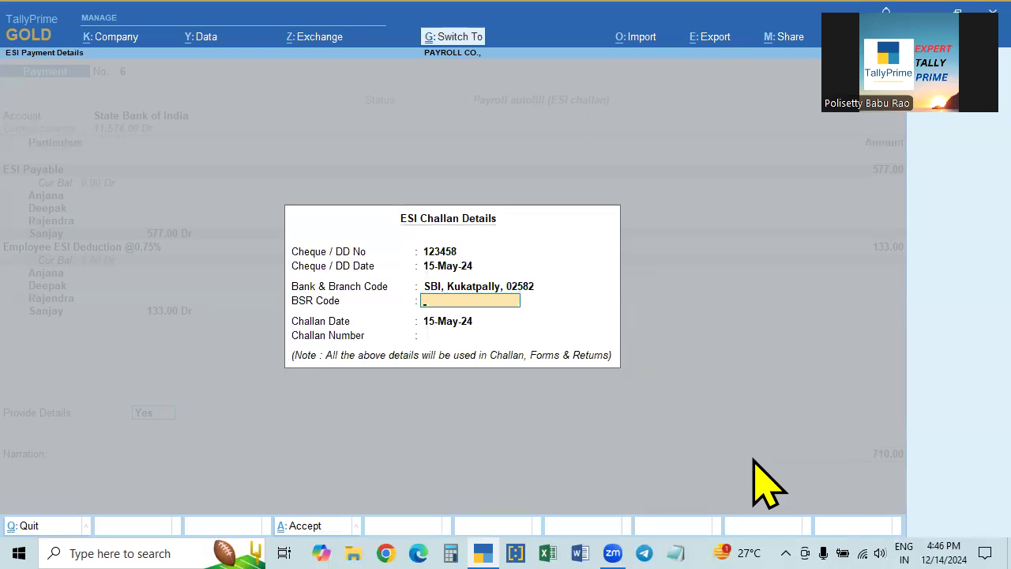
key(ctrl+a)
- Allocate the 710.00 cheque with instrument number 123458 and save the voucher
key(Return)
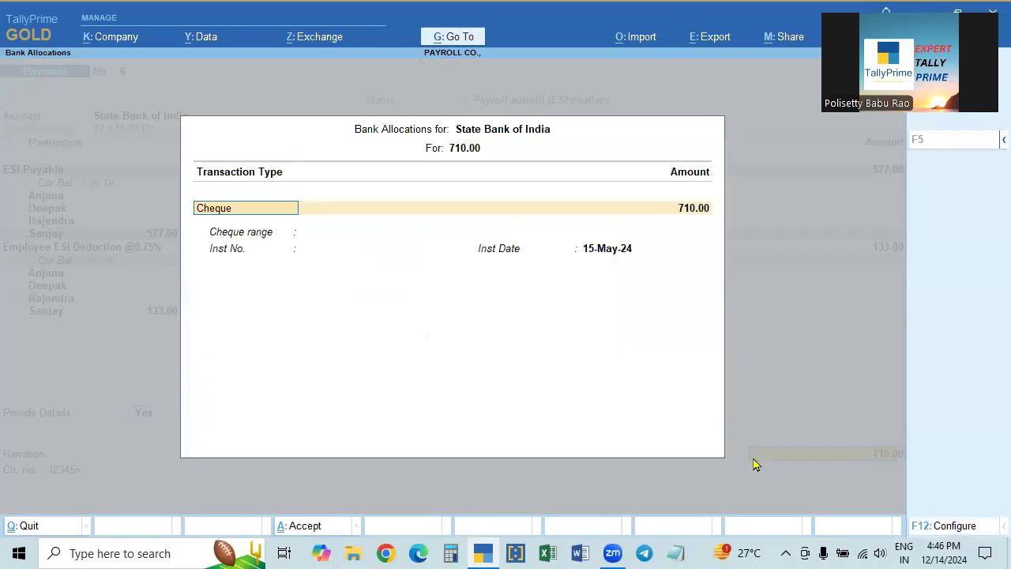
key(Return)
text(12345)
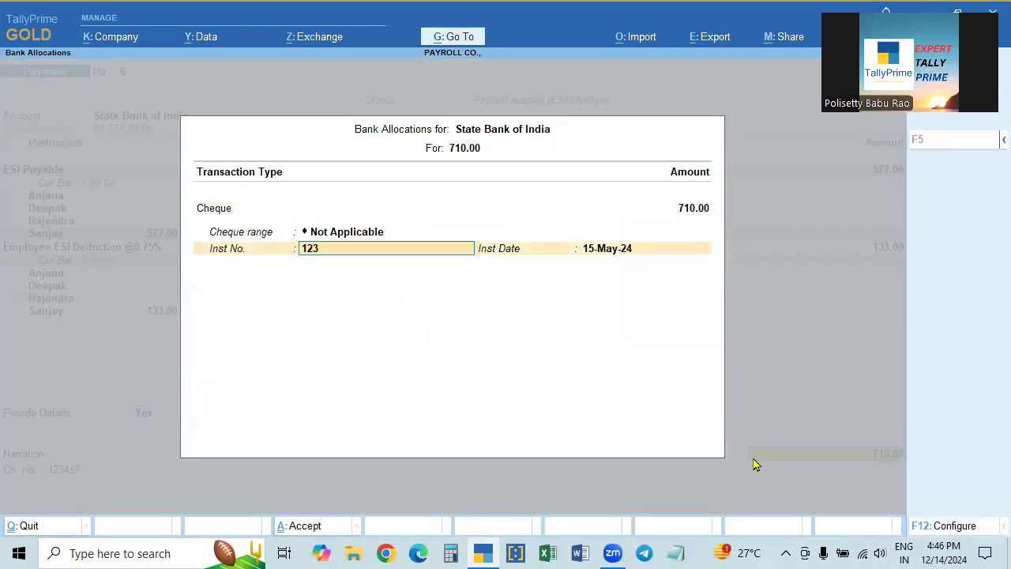
text(8)
key(Return)
key(Return)
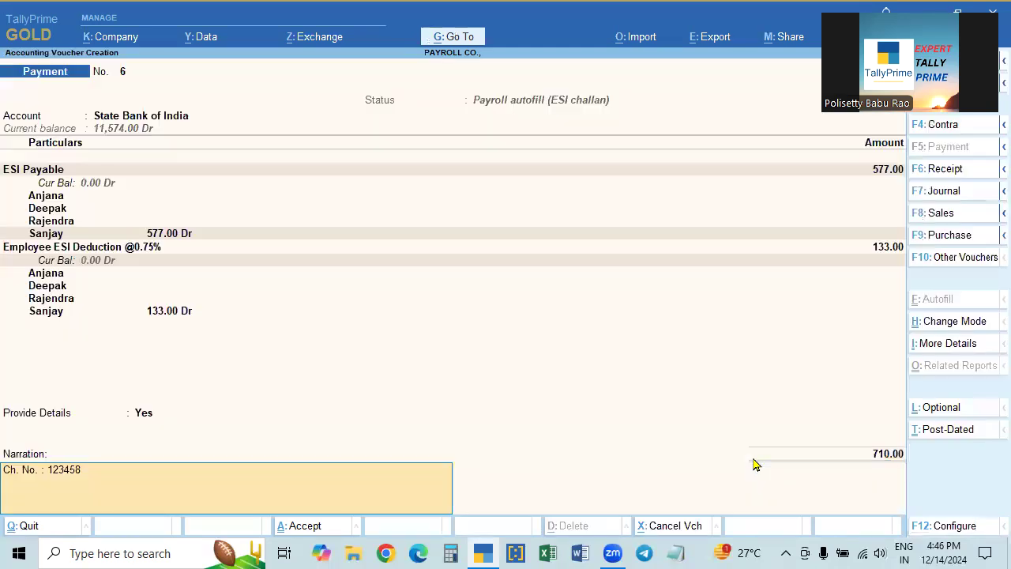
key(Return)
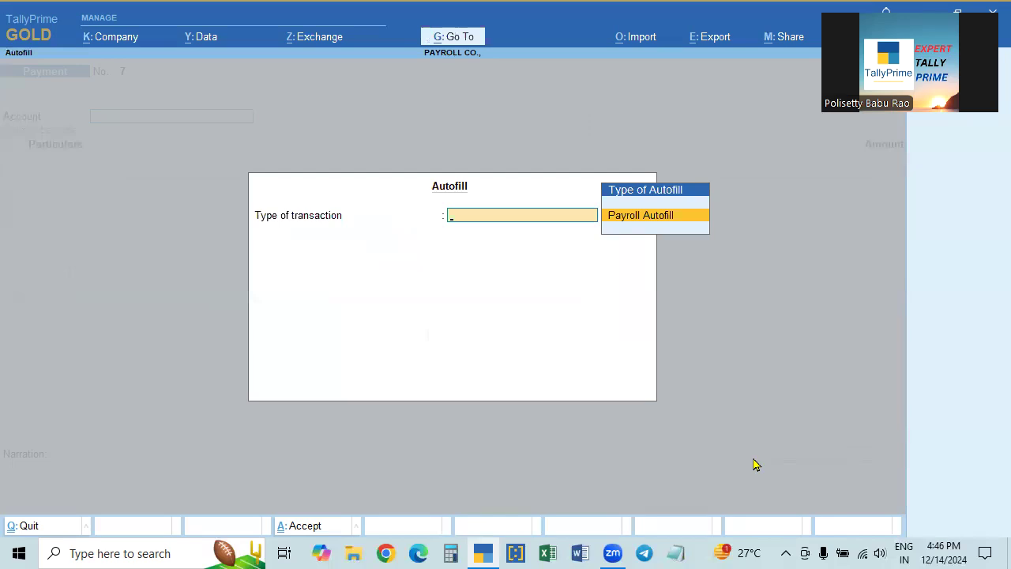
- Pick NPS Payment as the Payroll Autofill process after browsing the process list
key(Return)
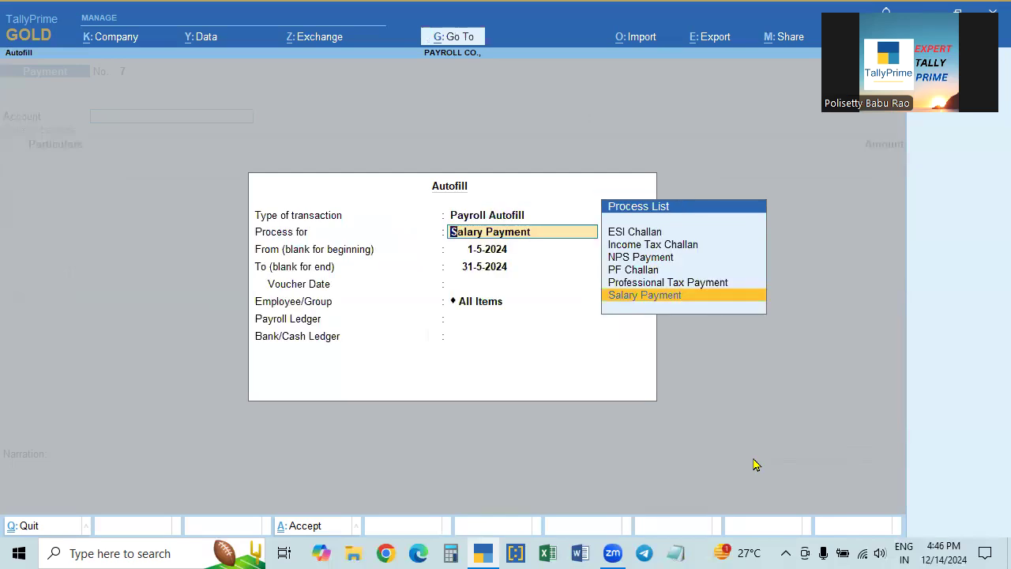
key(Up)
key(Up)
key(Up)
key(Down)
key(Up)
key(Down)
key(Up)
key(Return)
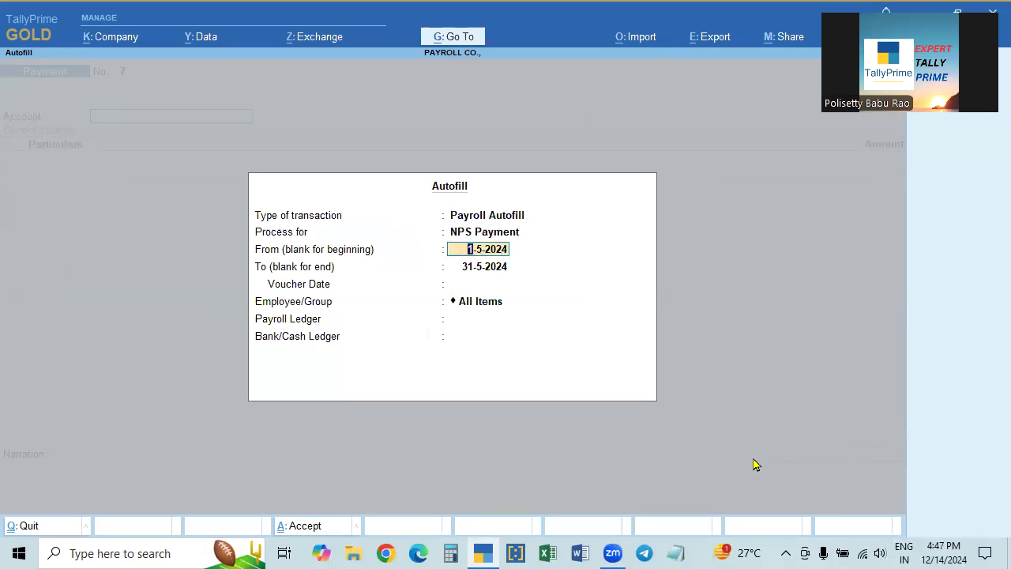
- Clear the process and quit the unsaved NPS voucher back to Gateway of Tally
key(Up)
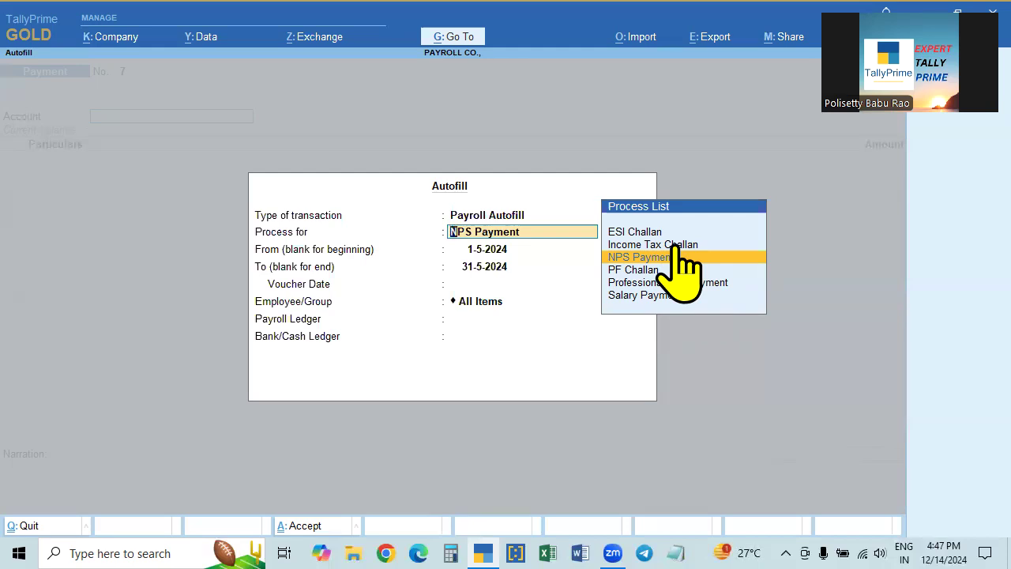
key(BackSpace)
key(Escape)
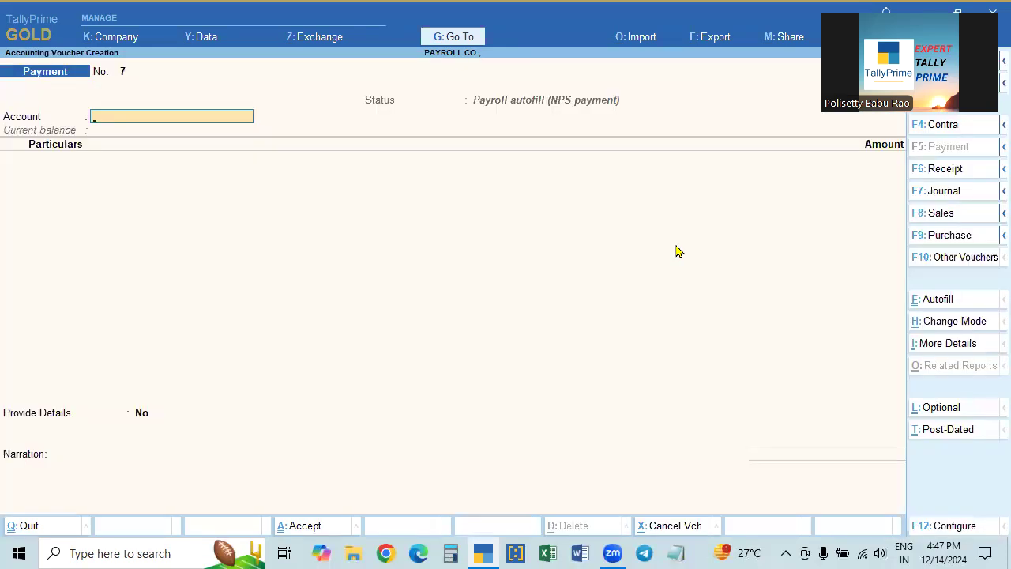
key(Escape)
key(Return)
key(Up)
key(Up)
key(Up)
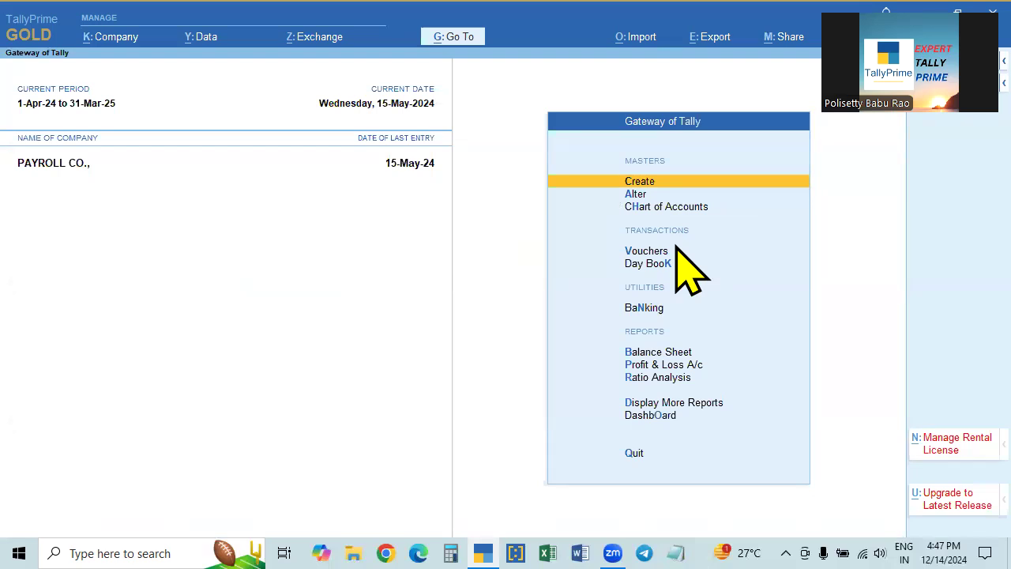
- Open the Accounting Dept salary structure under Alter > Define Salary and review it, leaving it unchanged
key(Down)
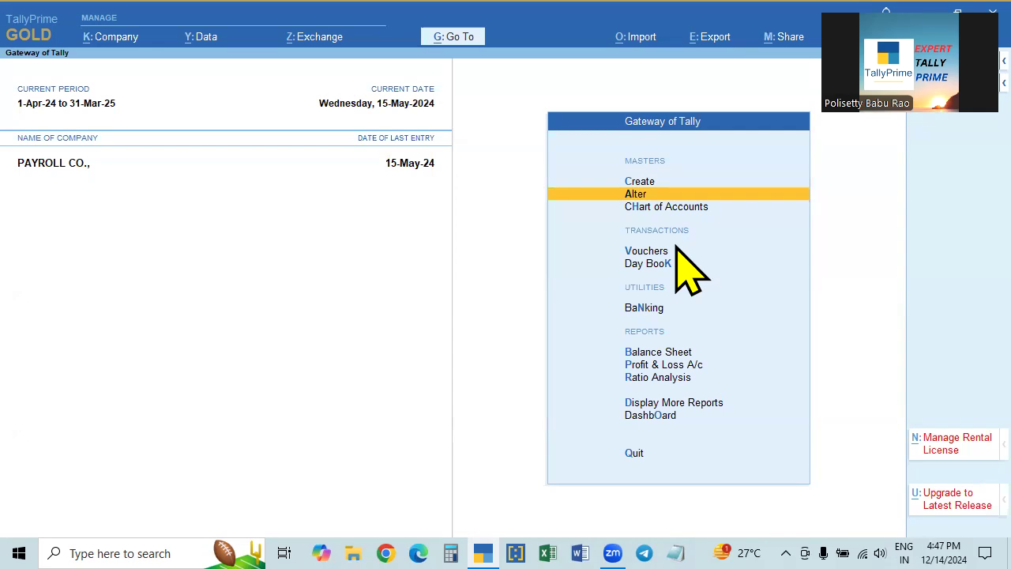
key(Return)
key(Down)
key(Down)
key(Down)
key(Down)
key(Down)
key(Down)
key(Down)
key(Down)
key(Down)
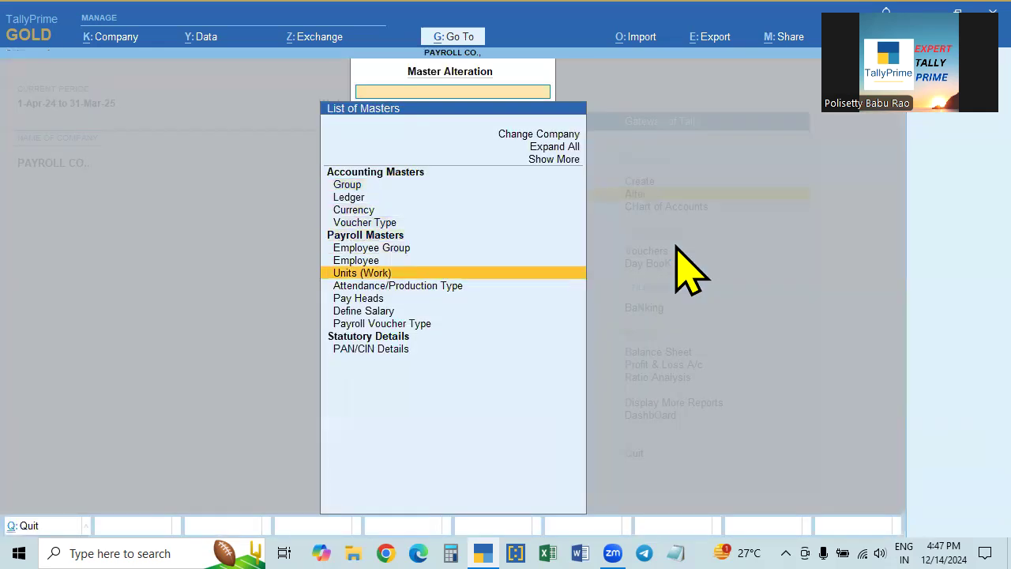
key(Return)
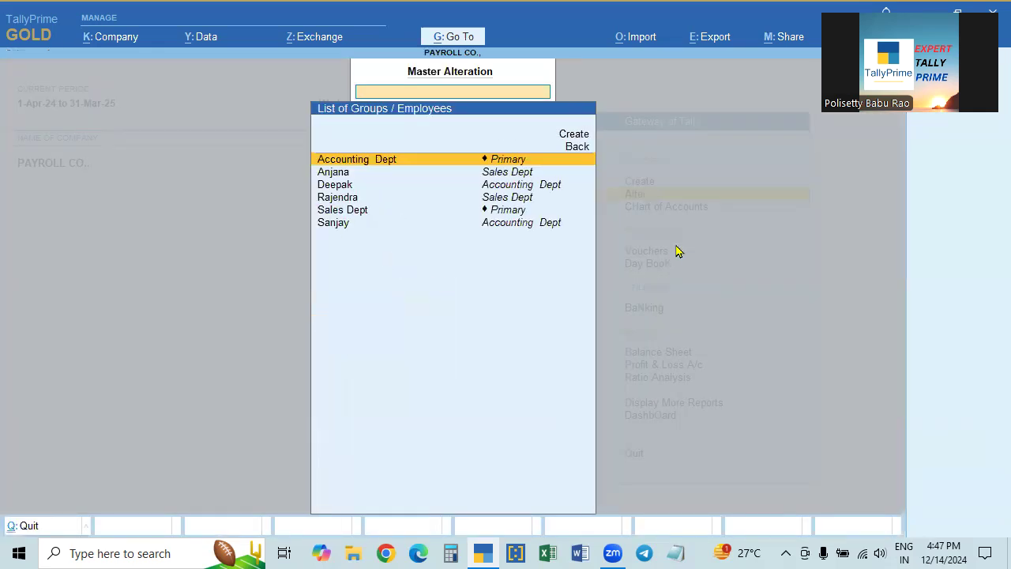
key(Return)
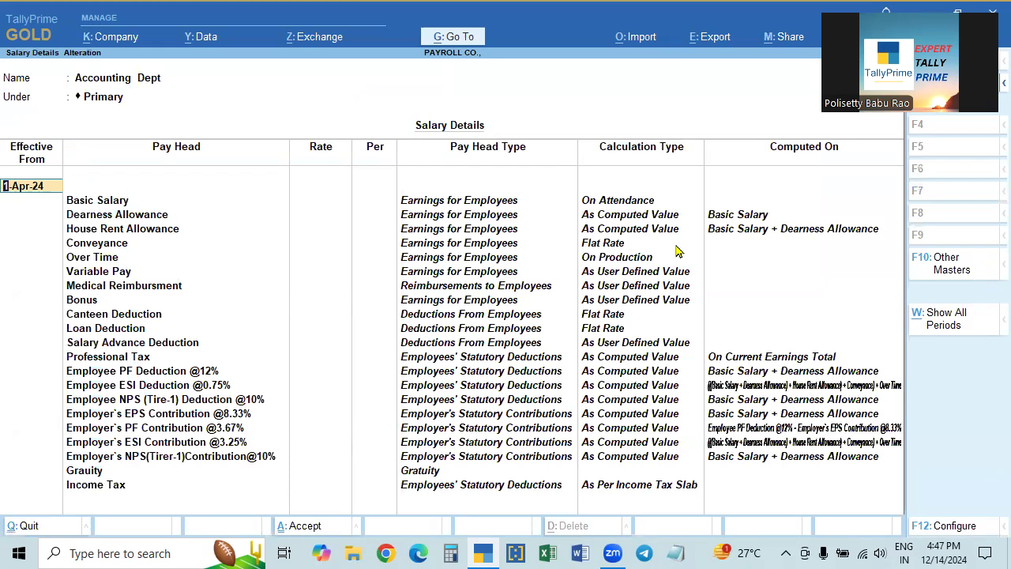
key(Escape)
key(Escape)
- Review Sanjay's salary structure without changes, then bring up Rajendra's salary details
key(Return)
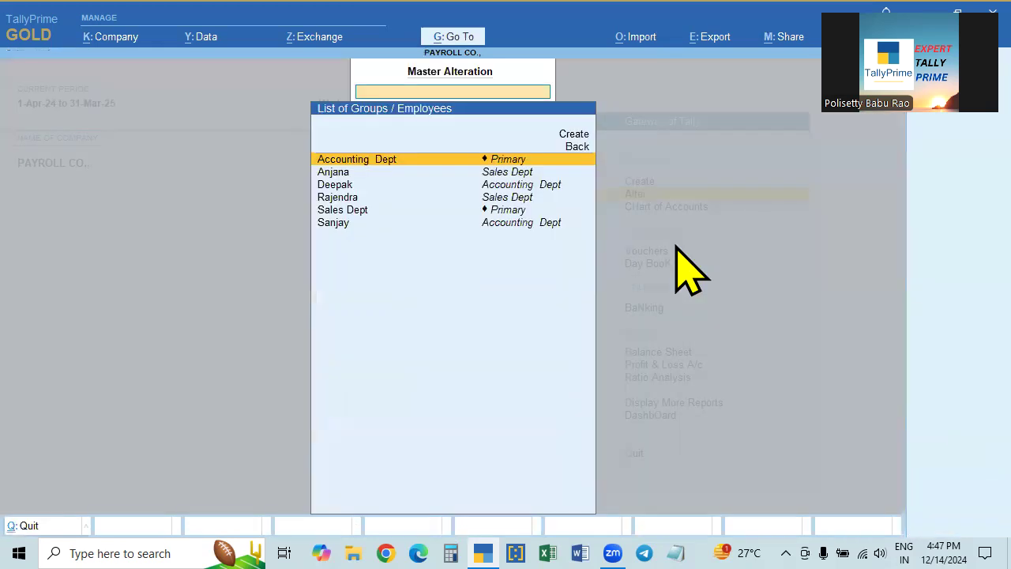
key(Down)
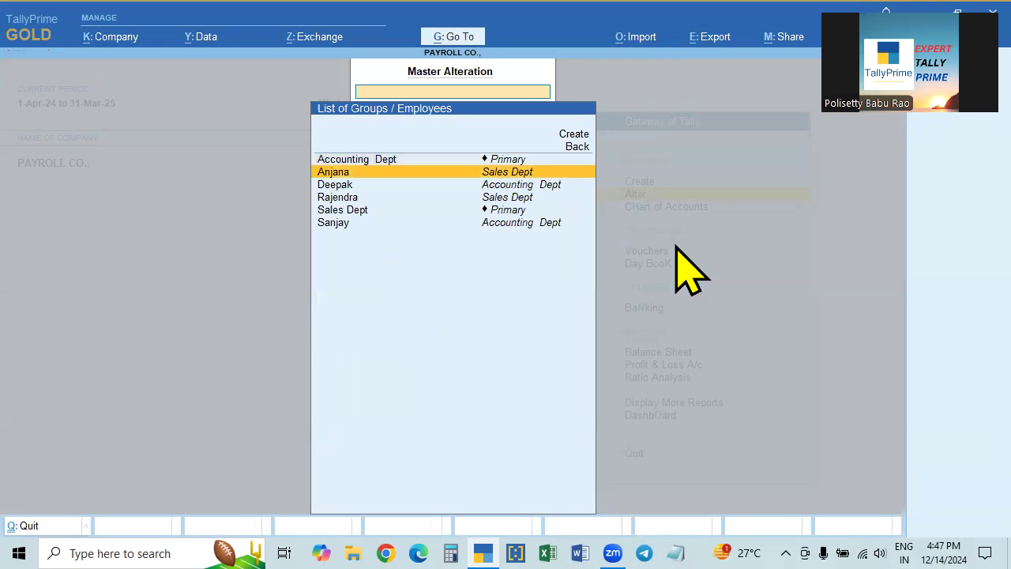
key(Down)
key(Down)
key(Down)
key(Down)
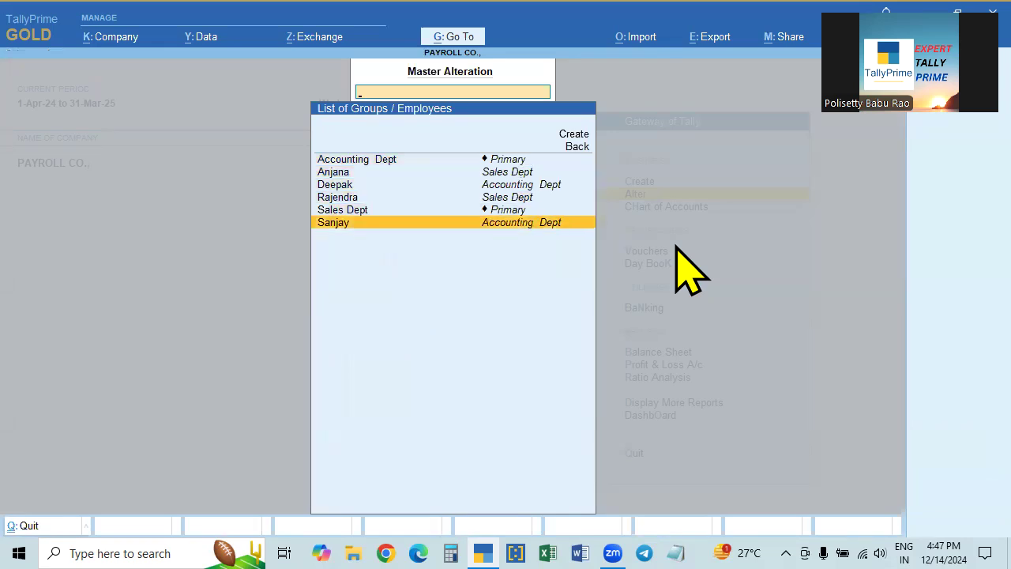
key(Return)
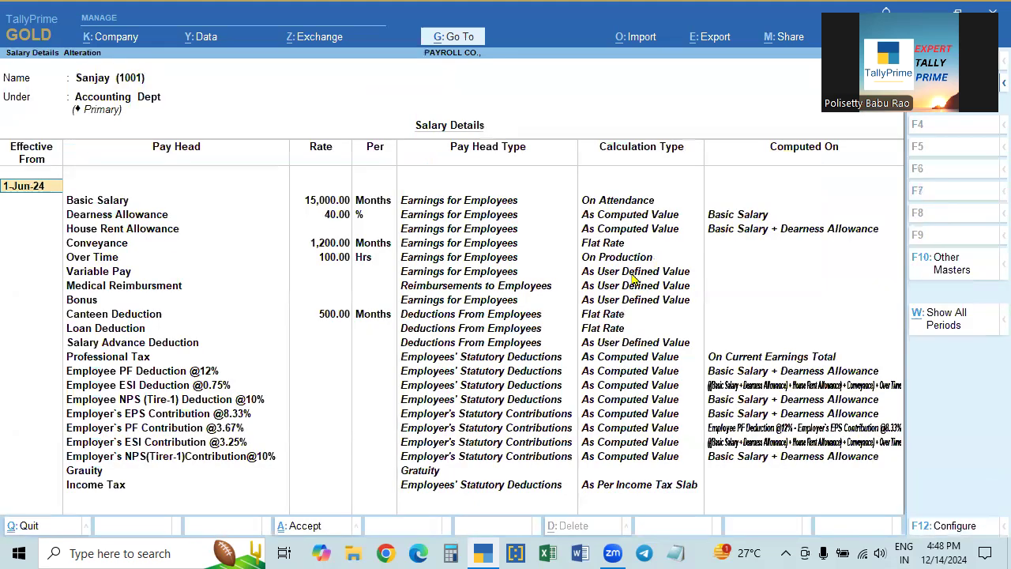
key(BackSpace)
key(Escape)
key(Up)
key(Up)
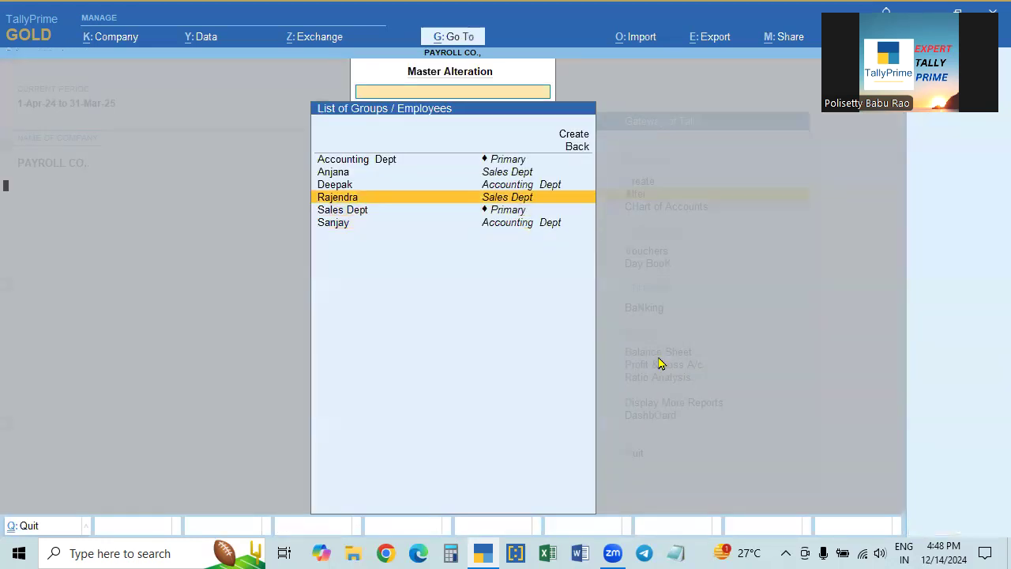
key(Return)
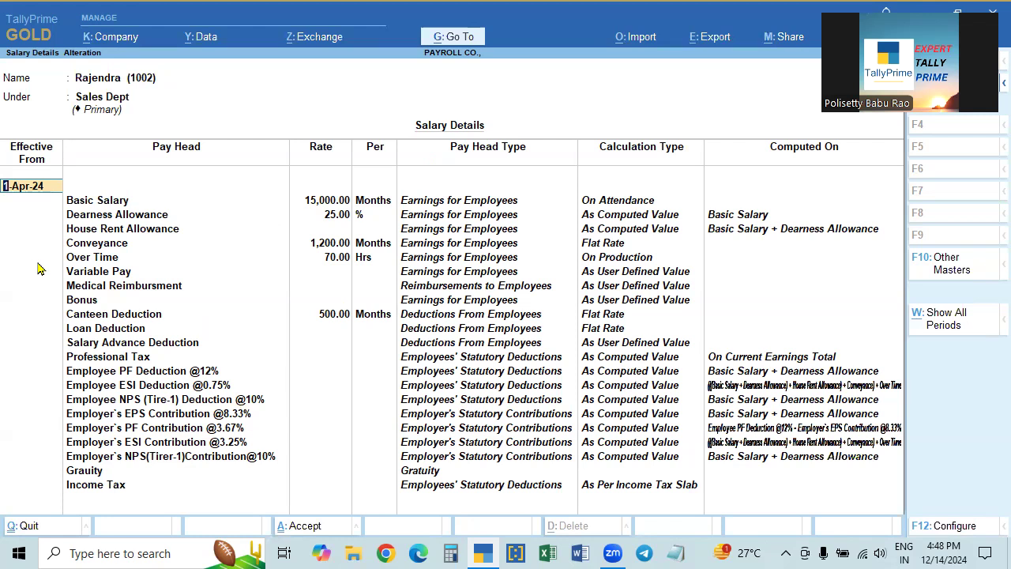
- Start a new salary row effective 1-Jul-24 below the Income Tax pay head
click(96, 488)
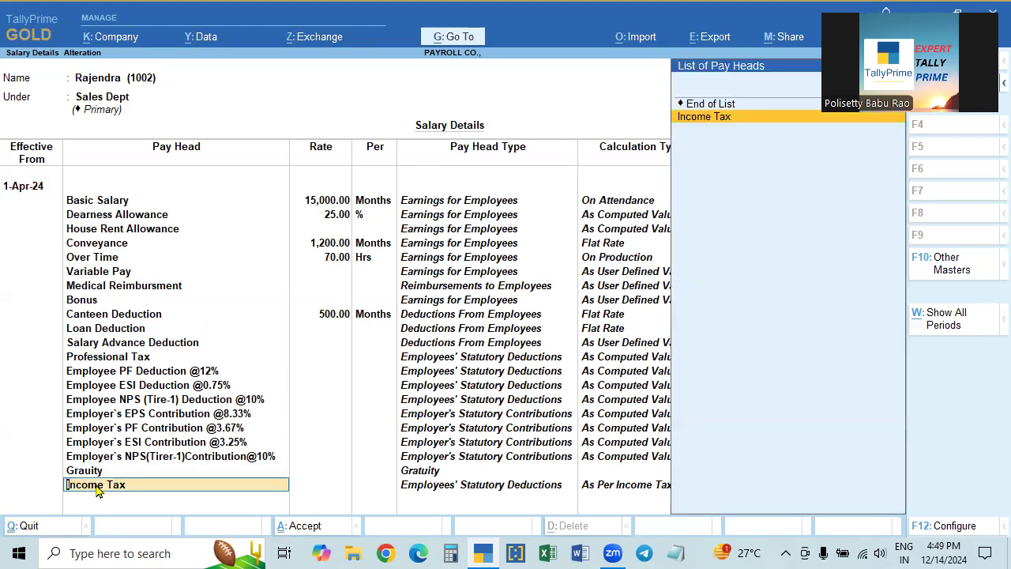
key(Return)
key(Return)
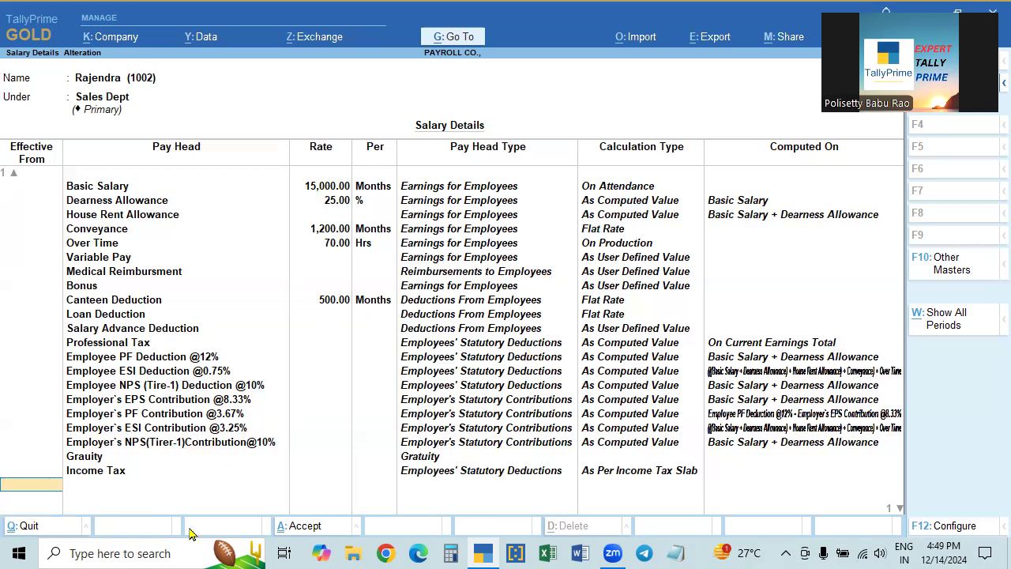
text(1.7)
key(Return)
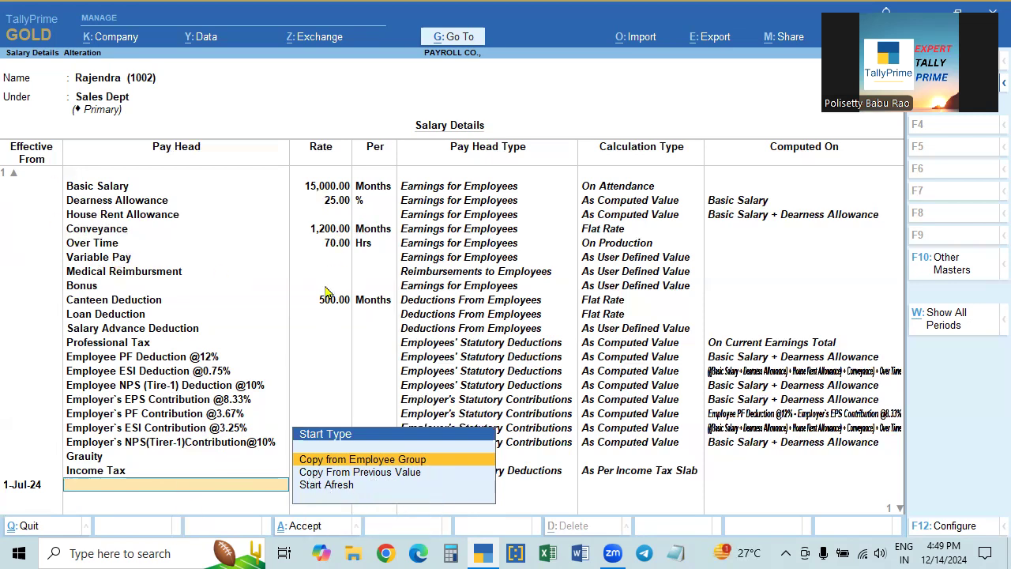
- Copy the previous pay heads into the new row and set Basic Salary to 17,500
click(402, 474)
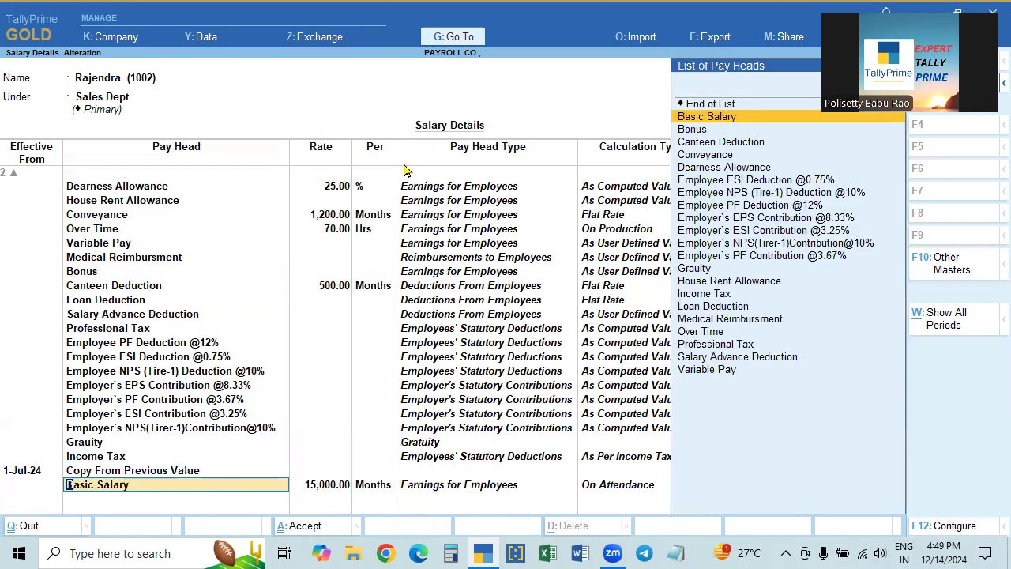
key(Down)
key(Down)
key(Down)
key(Down)
key(Down)
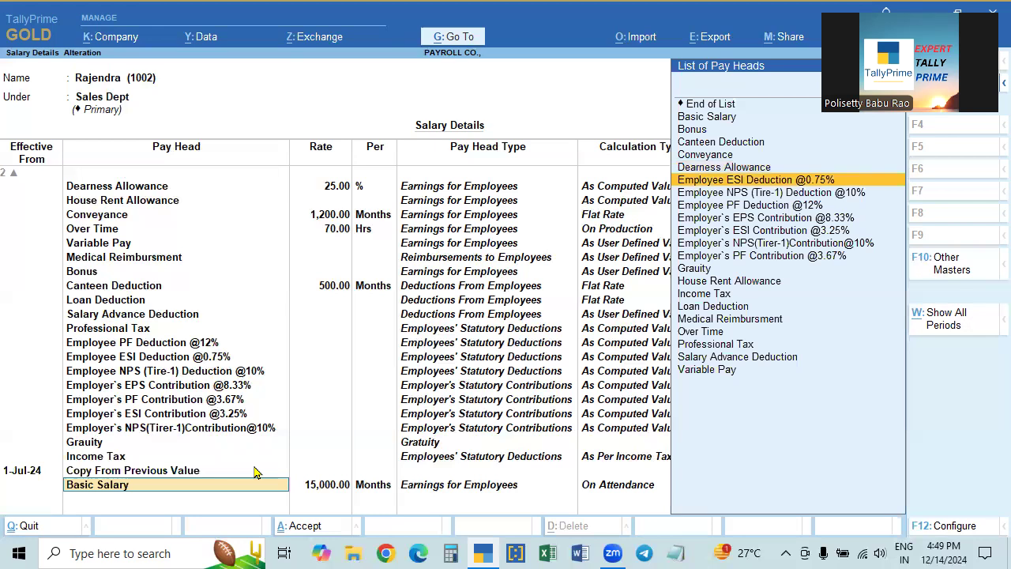
key(Up)
key(Up)
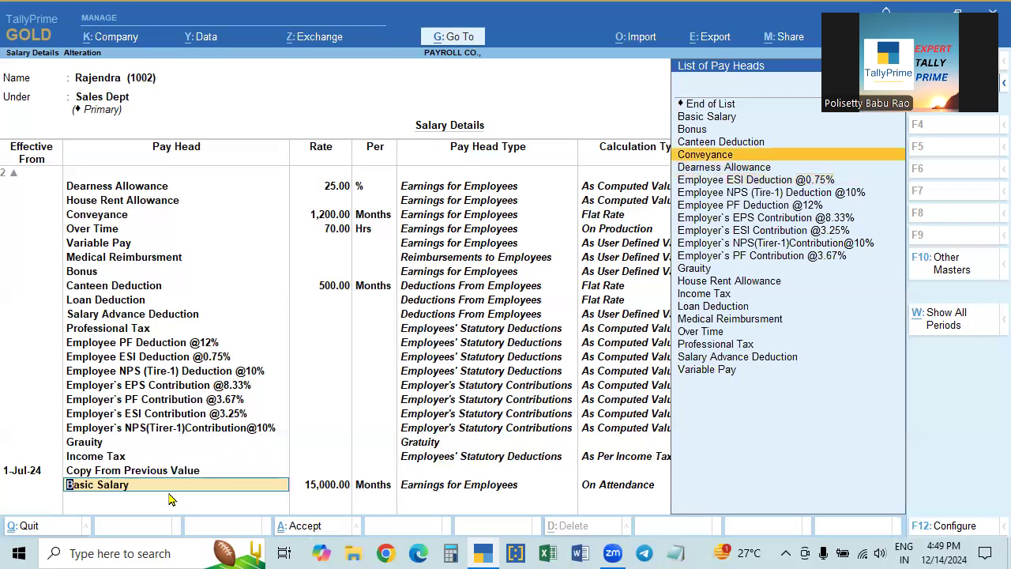
key(Up)
key(Up)
key(Up)
key(Return)
key(Return)
key(Return)
key(Return)
key(Return)
key(Return)
key(Return)
key(Return)
key(Return)
key(Return)
key(Return)
key(Return)
key(Return)
key(Return)
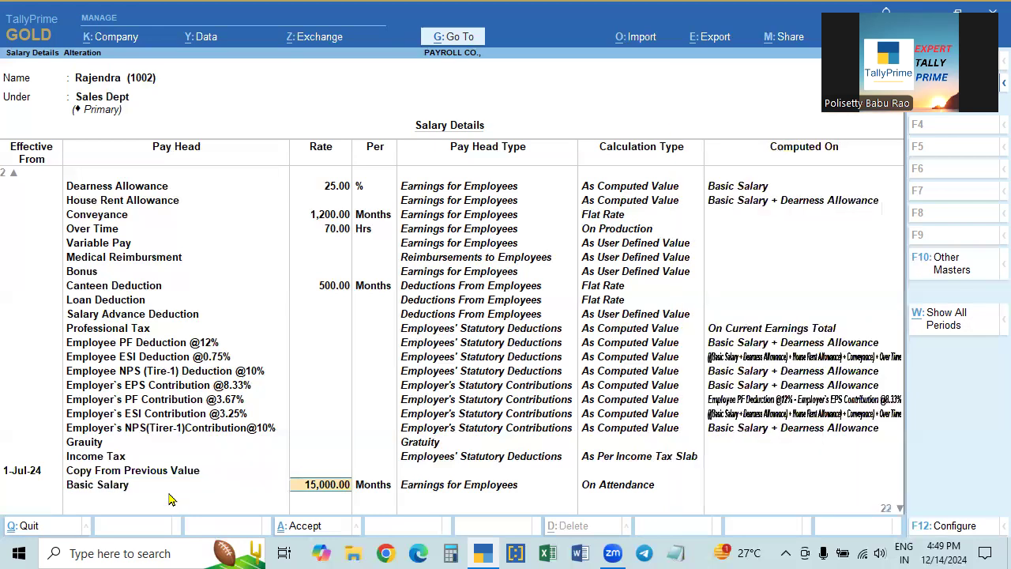
key(Return)
key(Return)
key(Return)
key(Return)
key(Return)
key(Return)
key(Return)
key(Return)
key(Return)
key(Return)
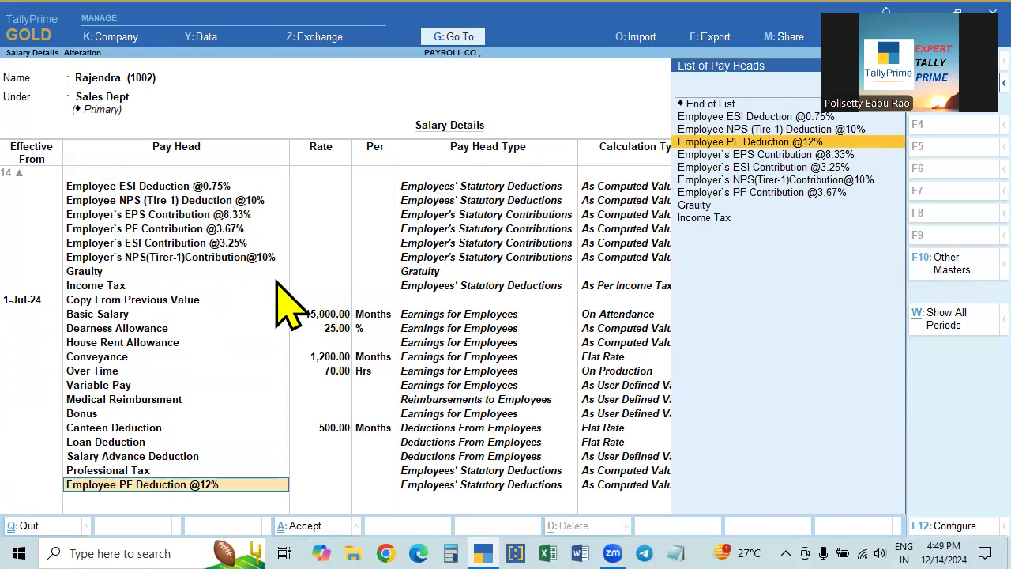
click(322, 316)
text(17500)
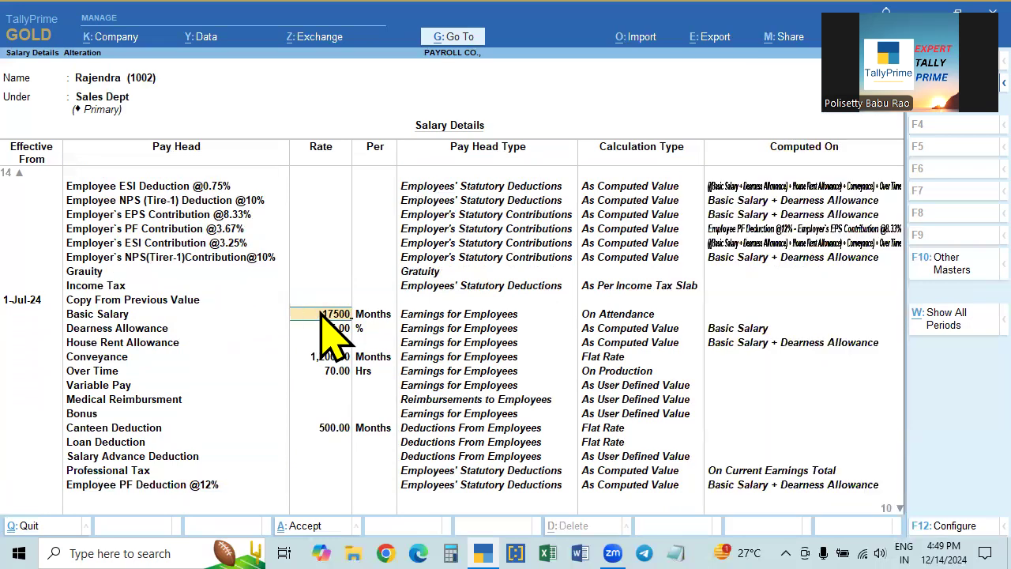
key(Return)
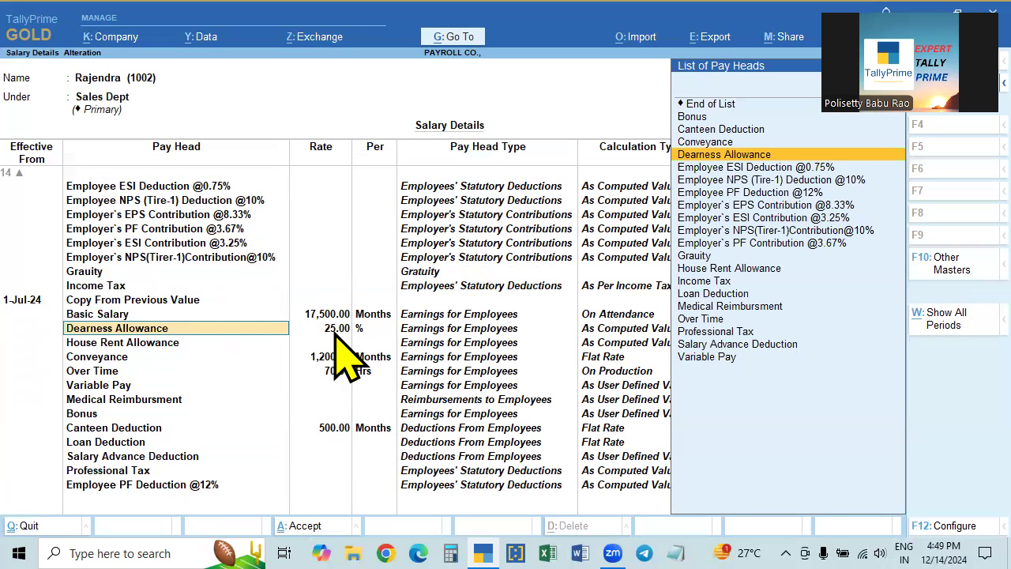
- Temporarily allow slab override in F12 and set Dearness Allowance to 30%
key(F12)
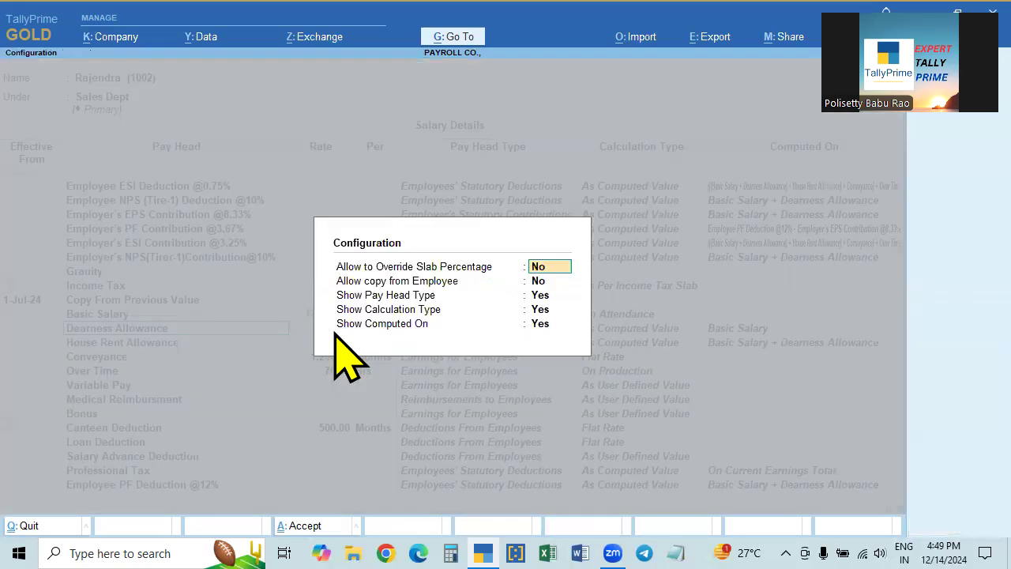
key(y)
key(Return)
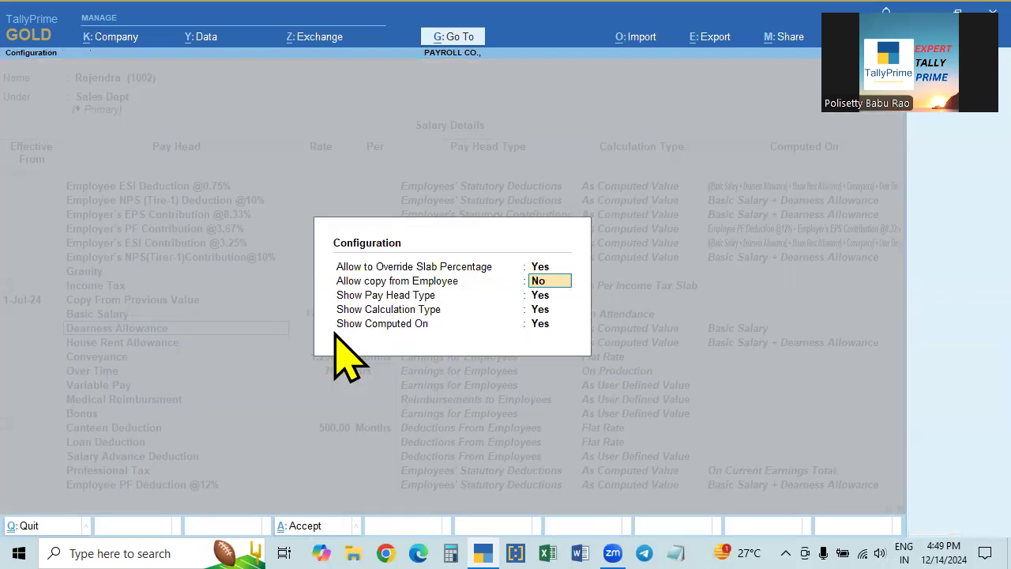
key(ctrl+a)
key(Return)
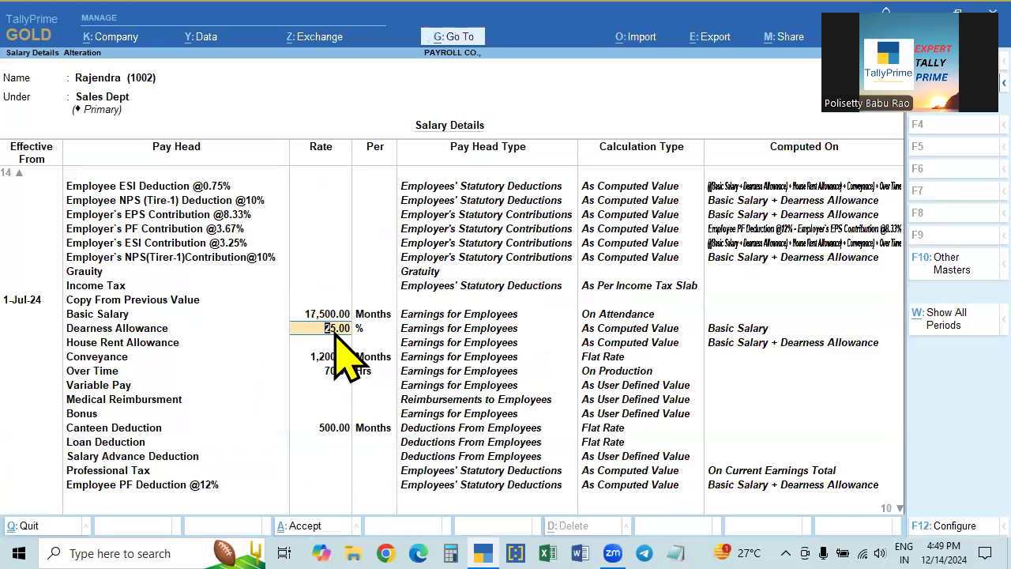
text(30)
key(Return)
key(F12)
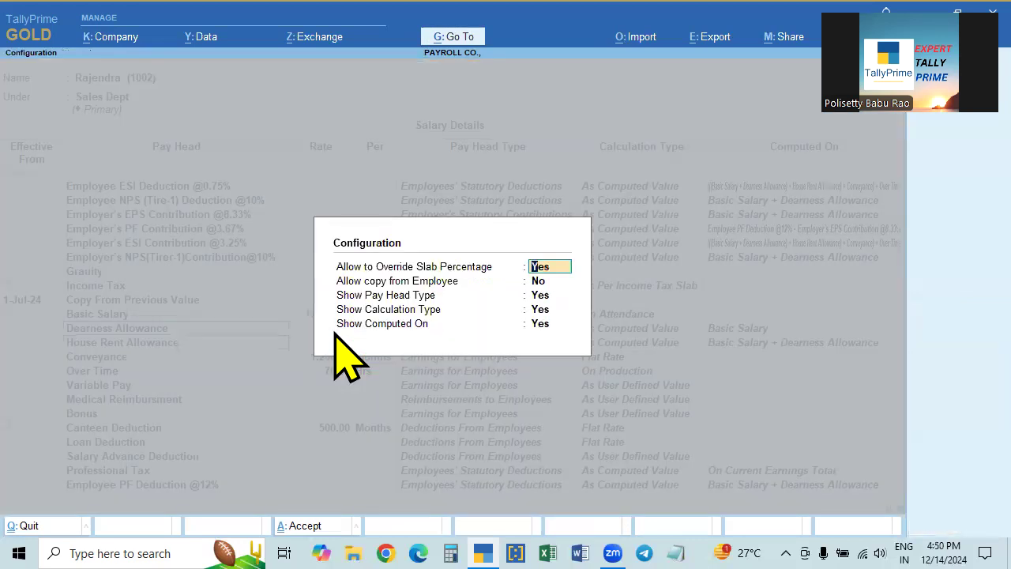
key(n)
key(ctrl+a)
- Set Conveyance to 1,500 and Over Time to 80
key(Return)
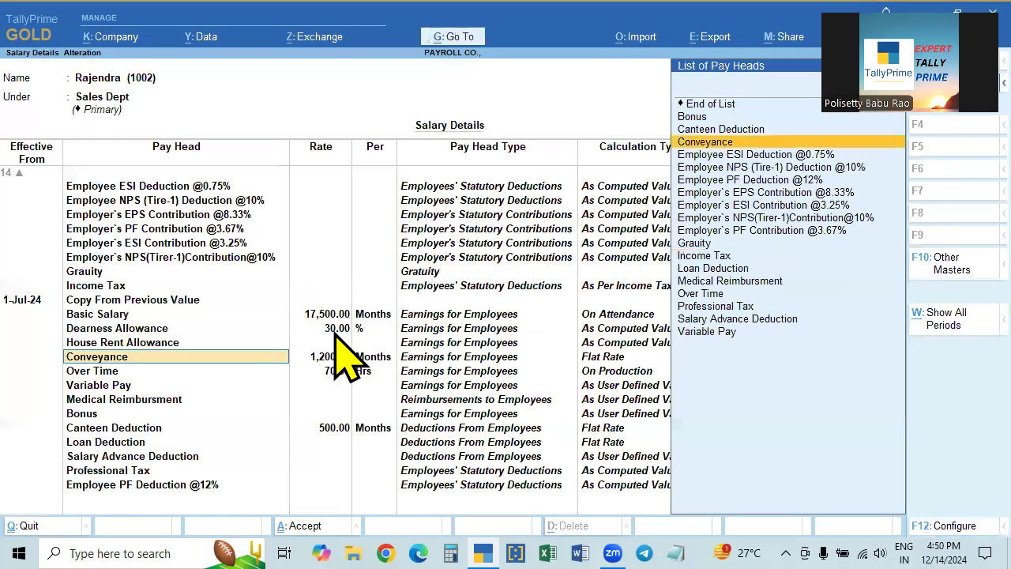
key(Return)
text(1500)
key(Return)
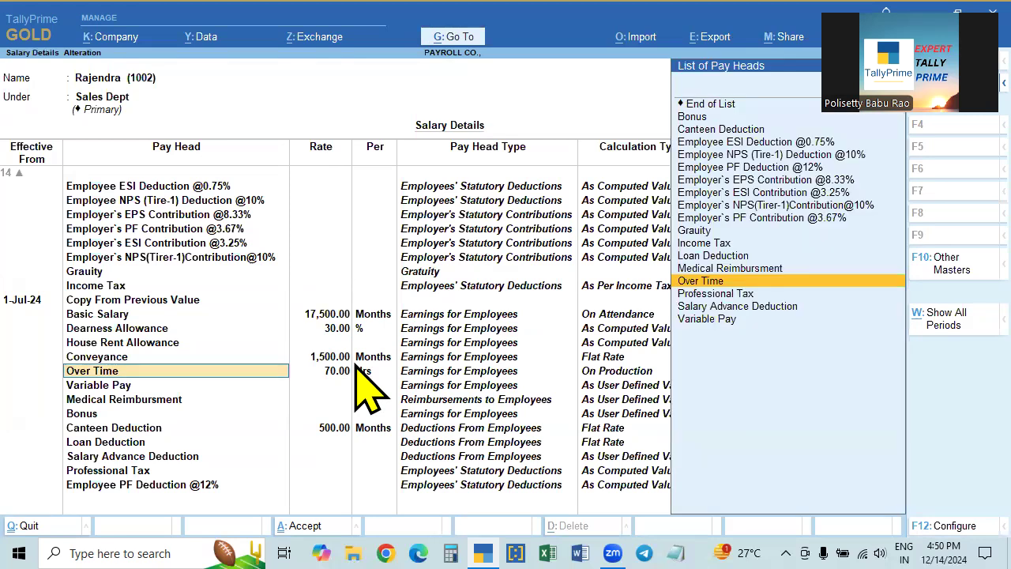
key(Return)
text(80)
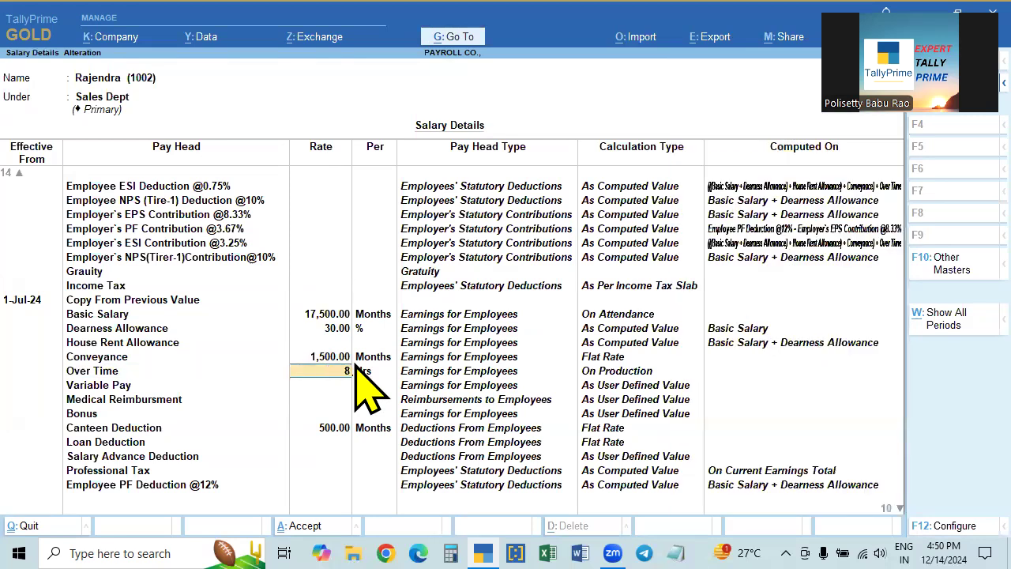
key(Return)
key(Return)
key(Return)
key(Return)
key(Return)
key(Return)
key(Return)
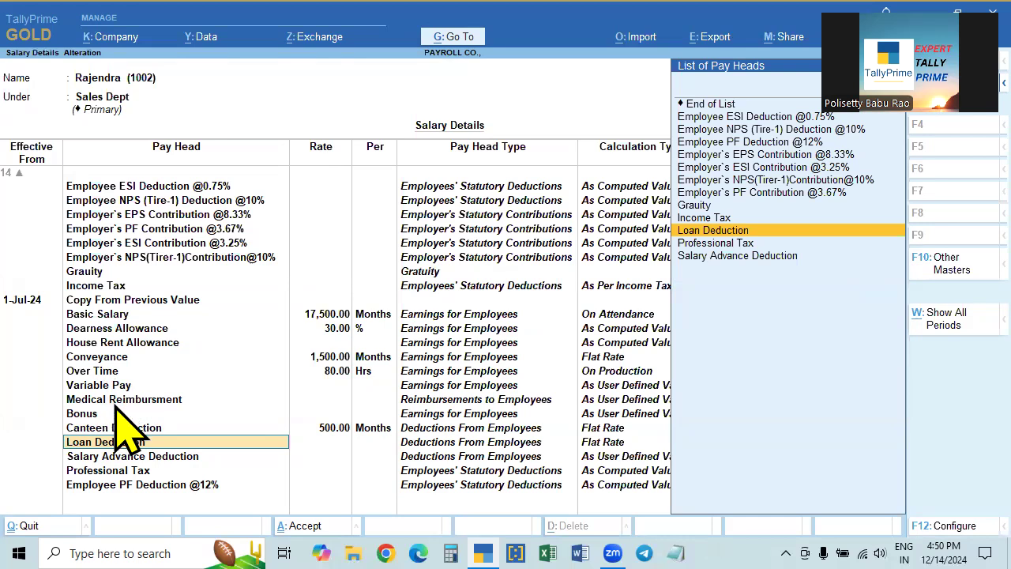
- Accept the remaining statutory pay heads through Income Tax and save the structure
key(Up)
key(Up)
key(Up)
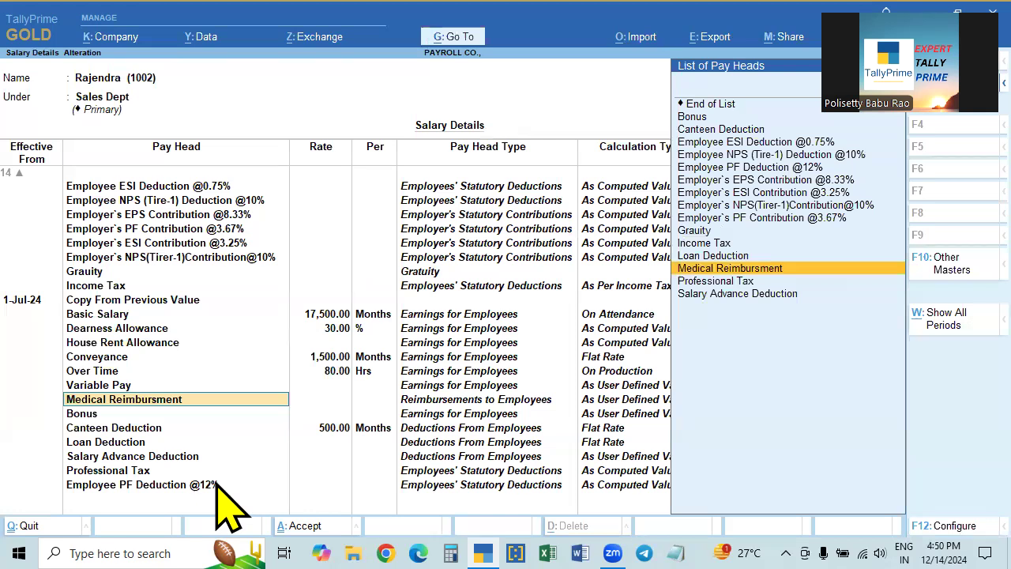
key(Return)
key(Return)
key(Return)
key(Return)
key(Return)
key(Return)
key(Return)
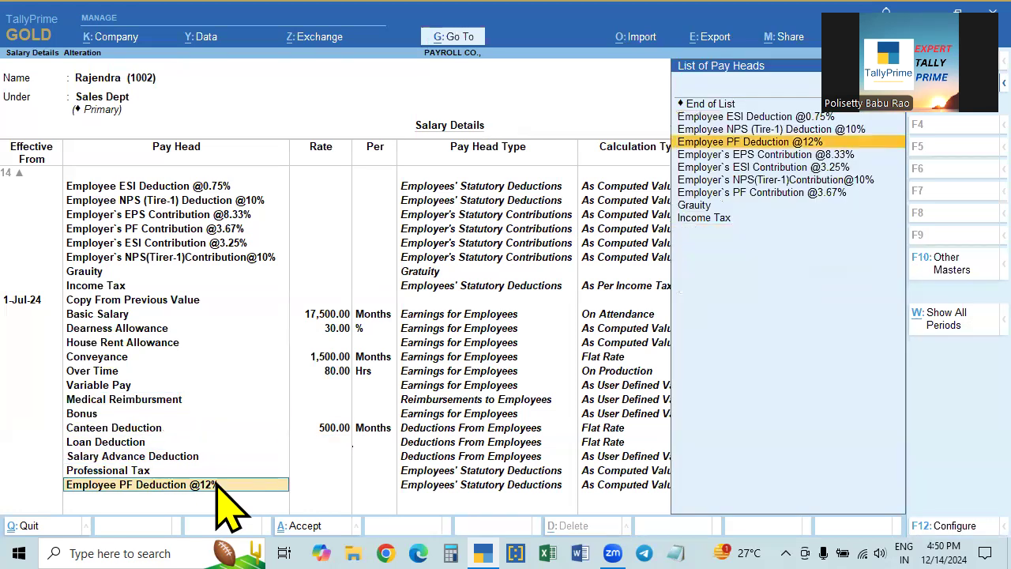
key(Return)
key(Return)
key(Return)
key(Return)
key(Return)
key(Return)
key(Return)
key(Return)
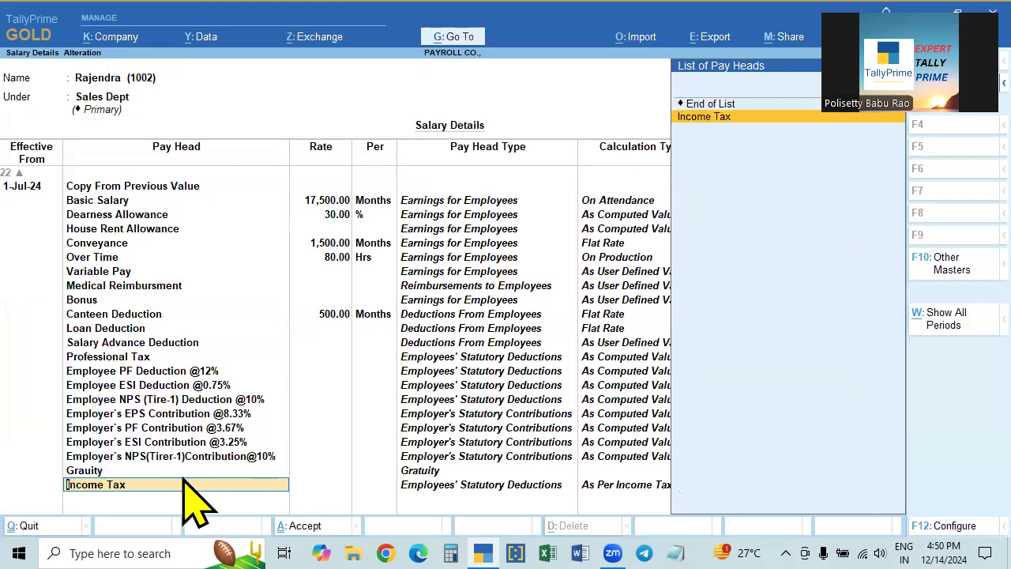
key(Return)
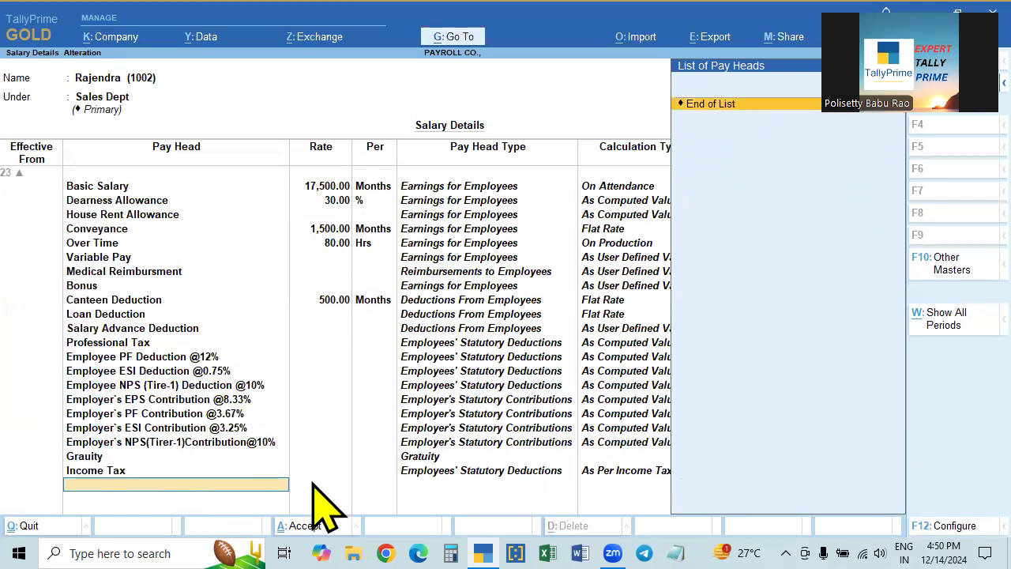
key(Return)
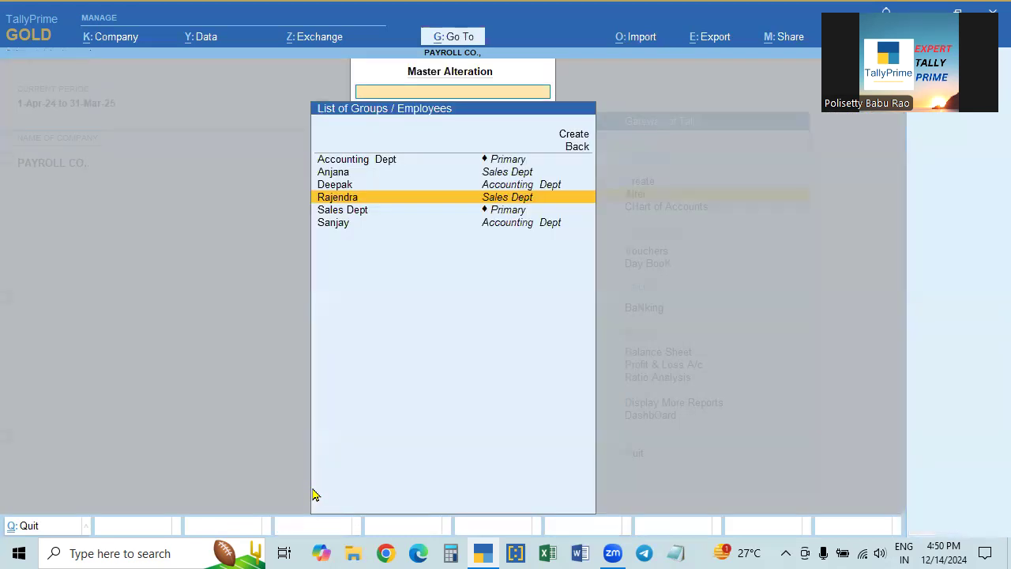
key(Return)
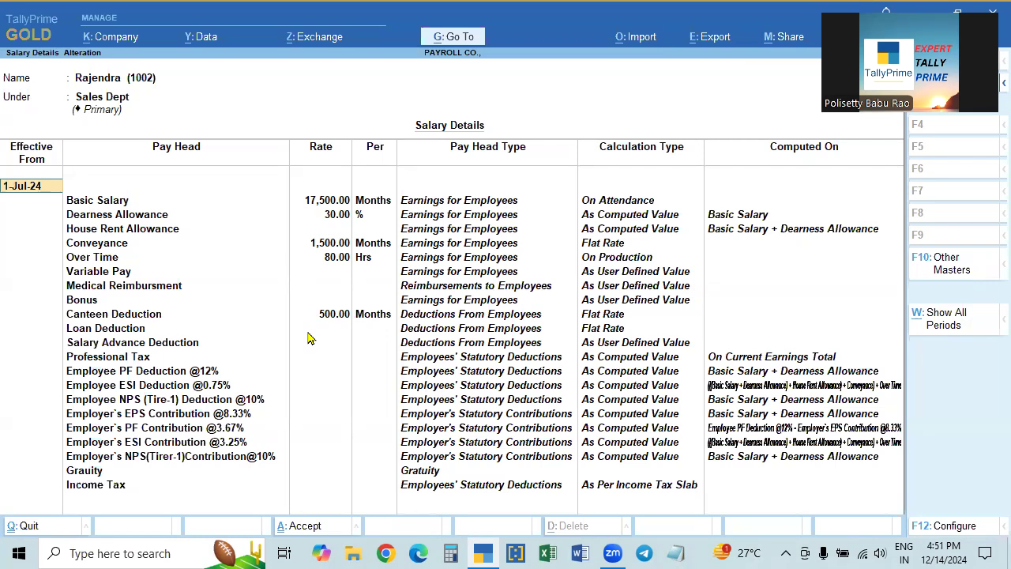
- Save the revised 1-Jul-24 salary details and open the next employee's salary for alteration
key(Return)
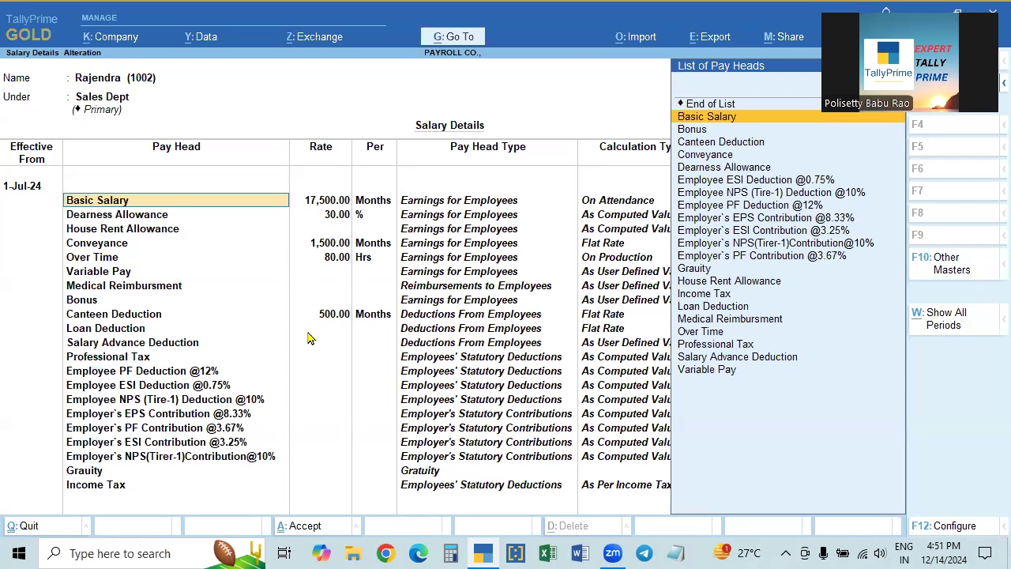
key(ctrl+Return)
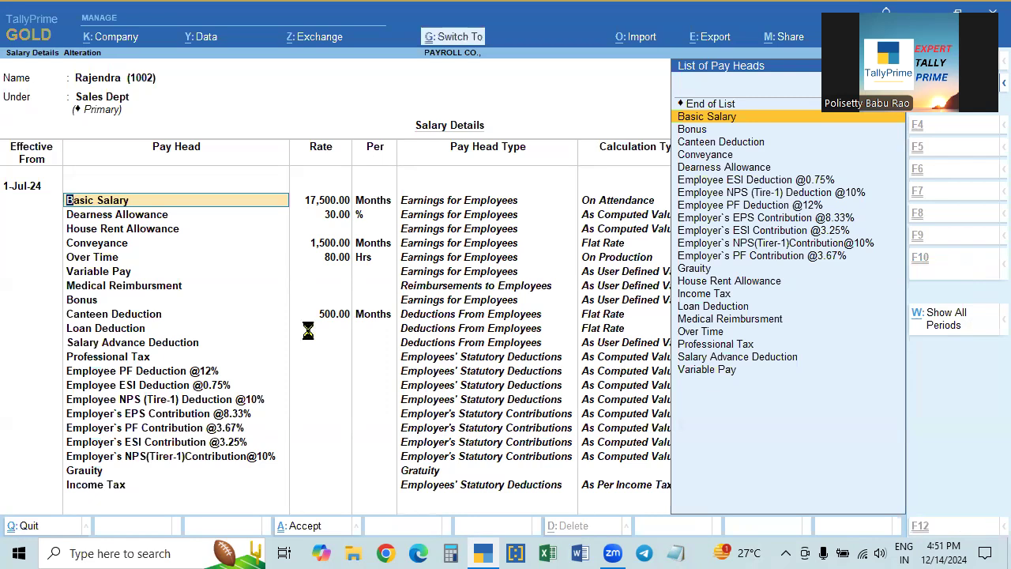
key(Up)
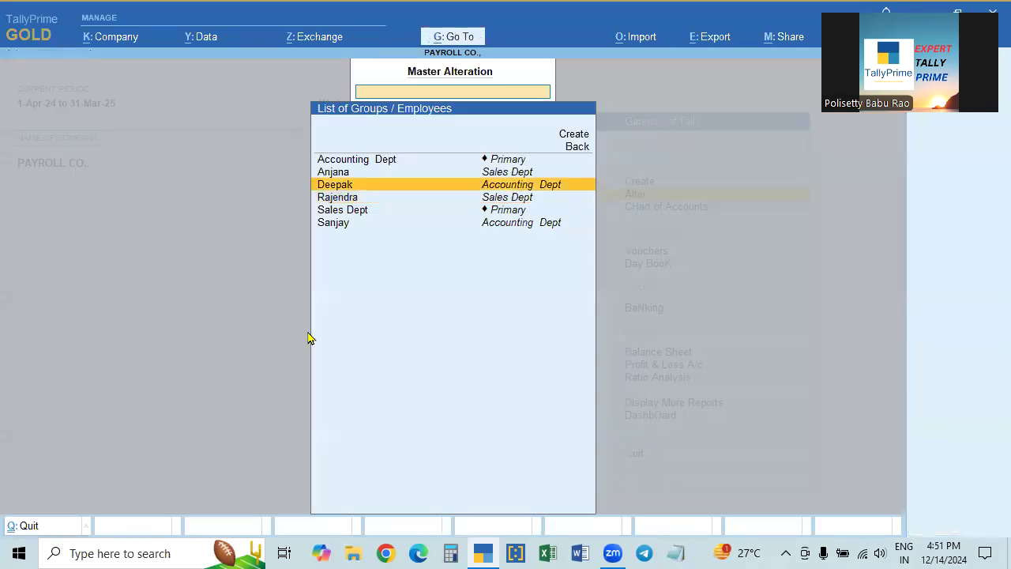
key(Return)
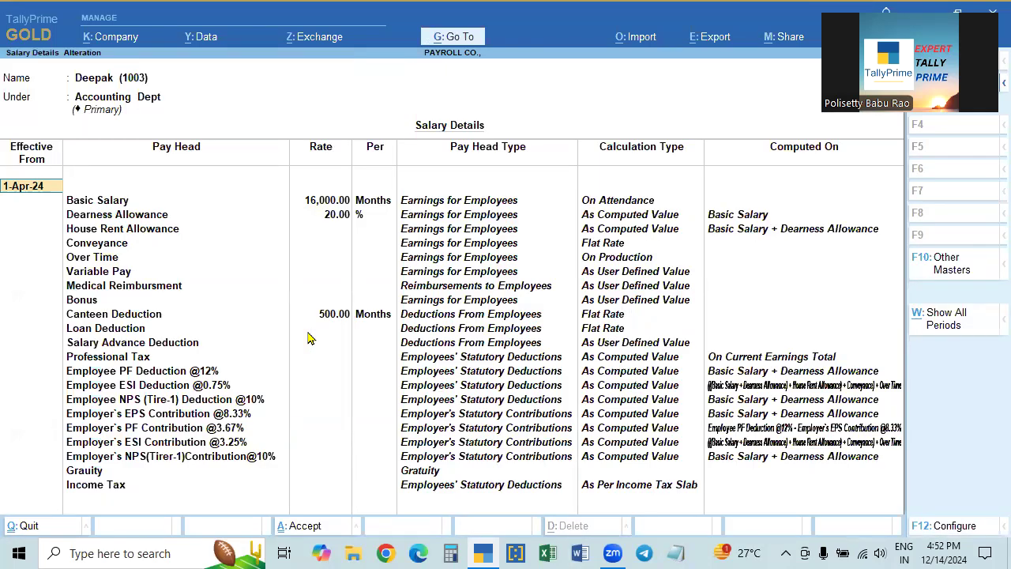
- Add a 1-Jun-24 effective row with Basic Salary 18,000
text(1.6)
key(Return)
key(Return)
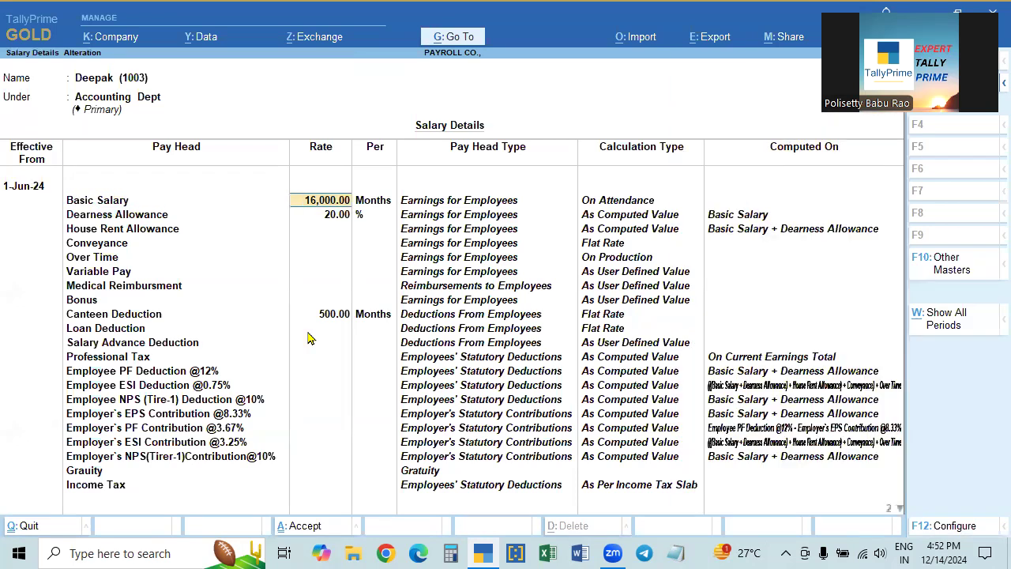
text(17500)
key(BackSpace)
key(BackSpace)
key(BackSpace)
key(BackSpace)
text(8000)
key(Return)
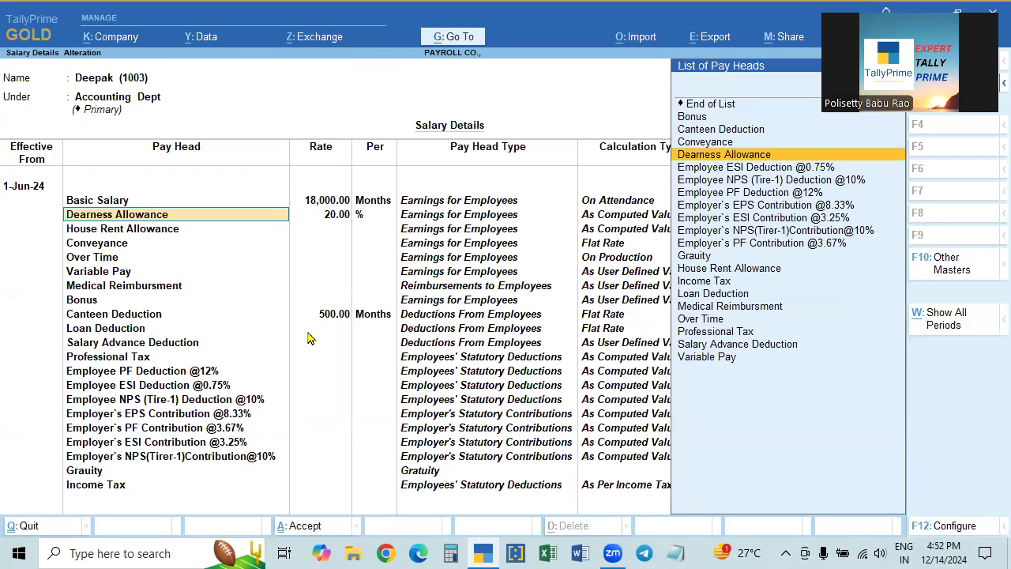
- Override the slab percentage to set Dearness Allowance at 25%, then turn override off
key(F12)
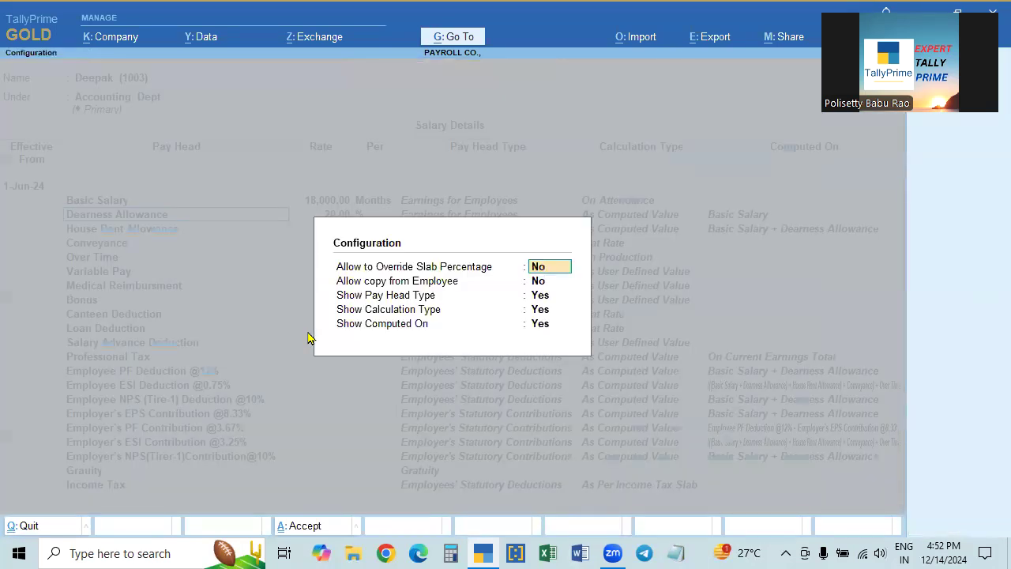
key(y)
key(ctrl+a)
key(Return)
text(25)
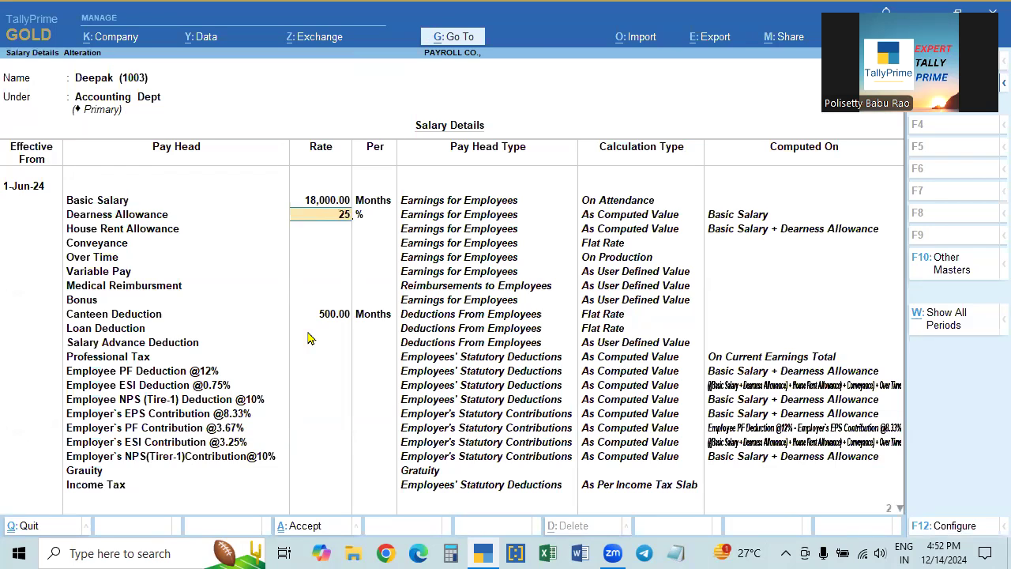
key(Return)
key(F12)
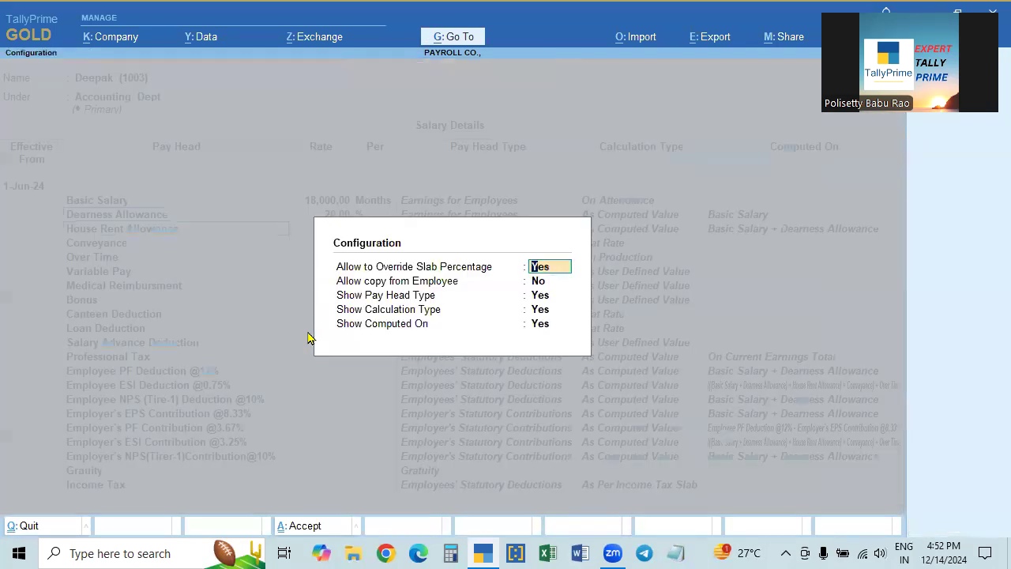
key(n)
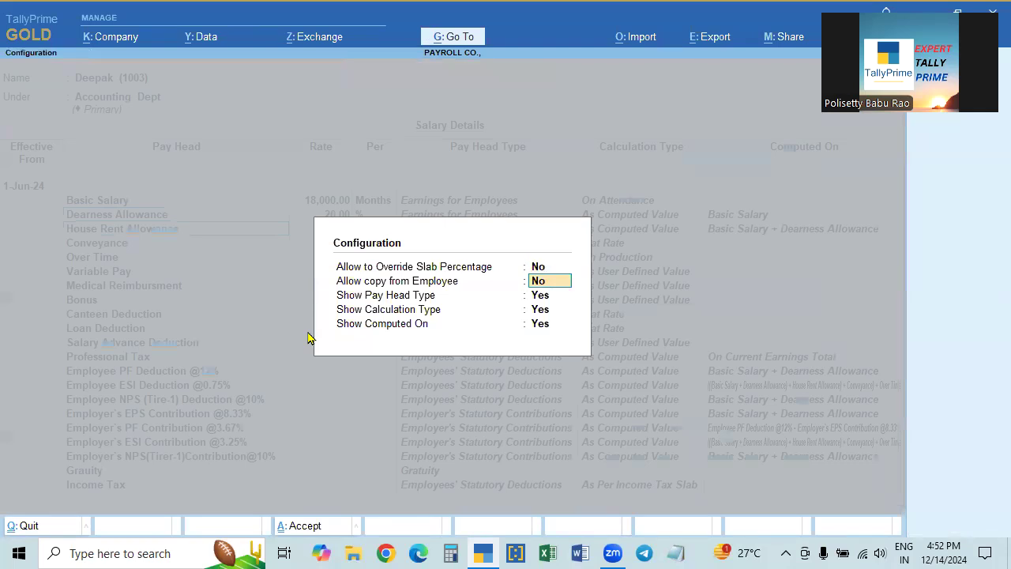
key(ctrl+a)
- Set Conveyance to 750 and Over Time to 50 per hour
key(Return)
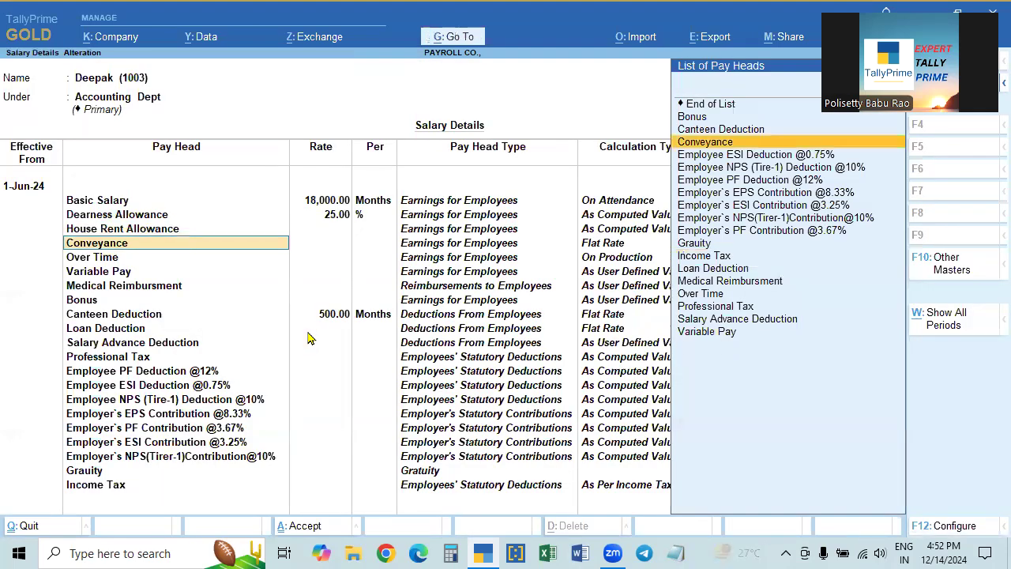
key(Return)
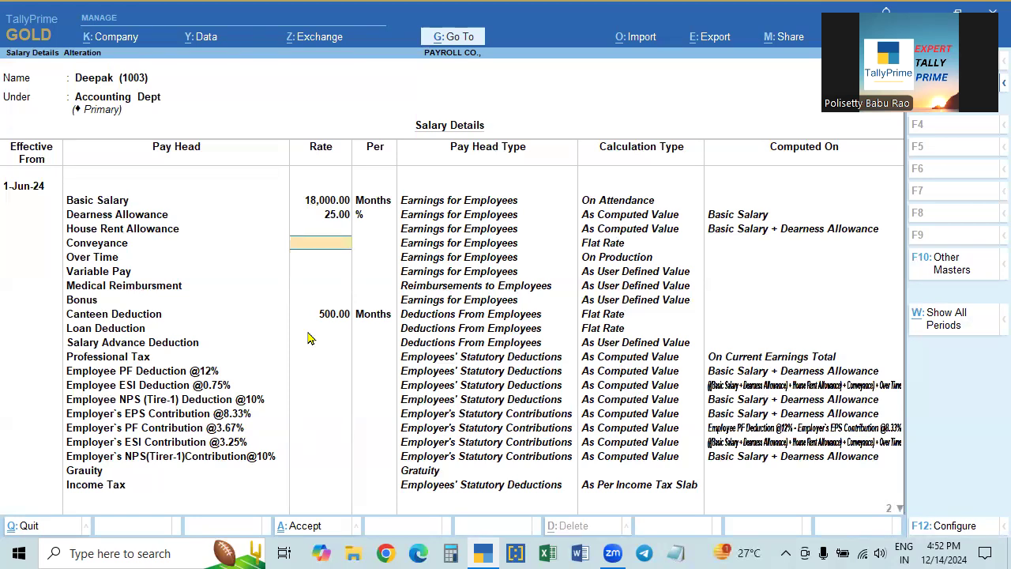
text(1000)
key(BackSpace)
key(BackSpace)
key(BackSpace)
key(BackSpace)
text(750)
key(Return)
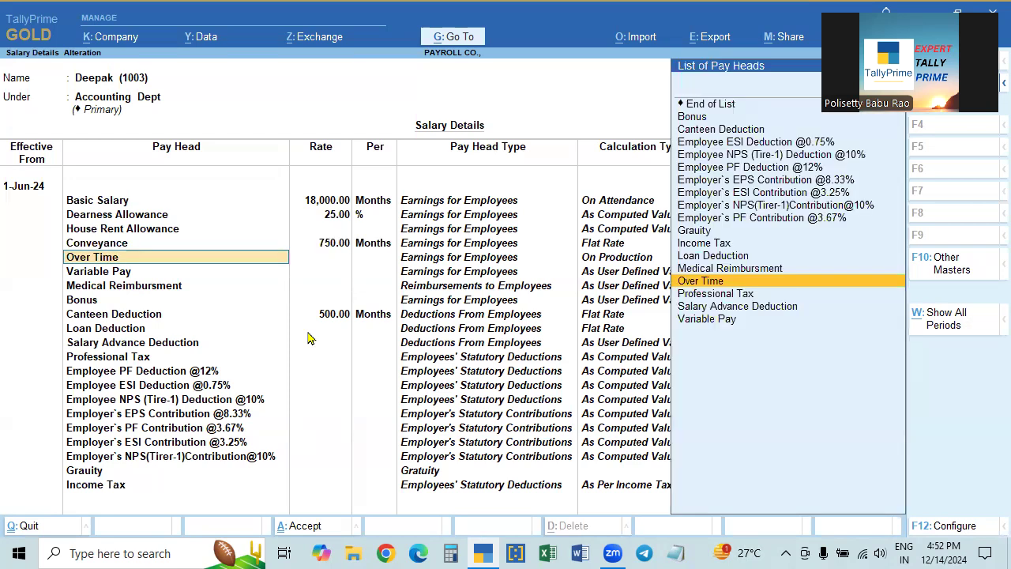
key(Return)
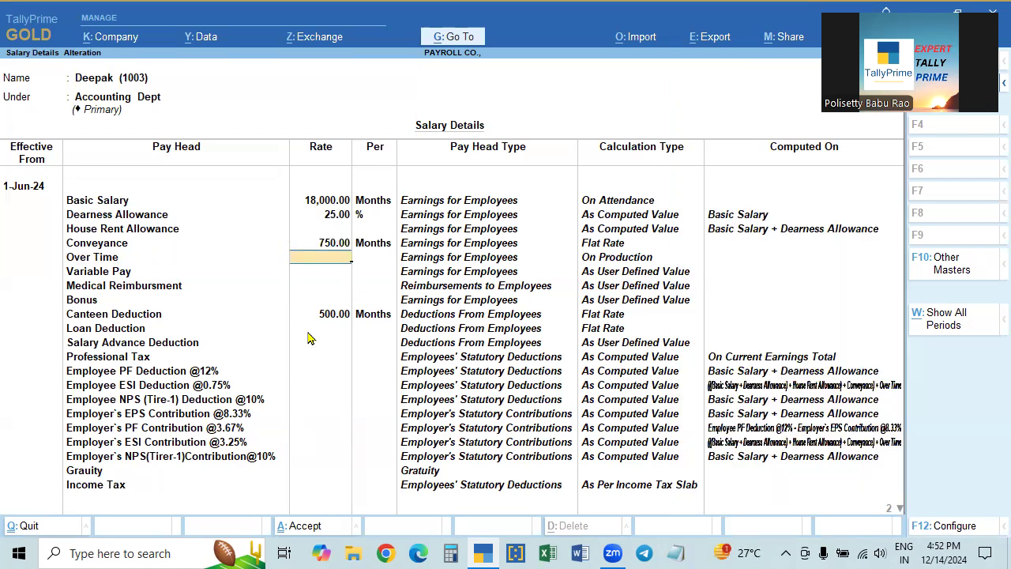
text(50)
key(Return)
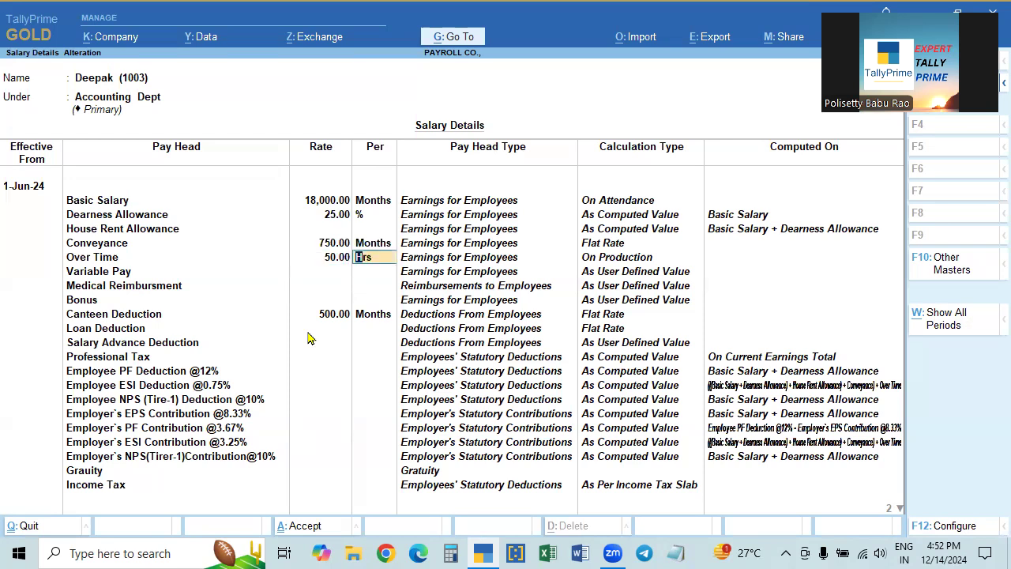
key(Return)
- Accept the remaining pay heads unchanged and save the 1-Jun-24 structure
key(Return)
key(Return)
key(Return)
key(Return)
key(Return)
key(Return)
key(Return)
key(Return)
key(Return)
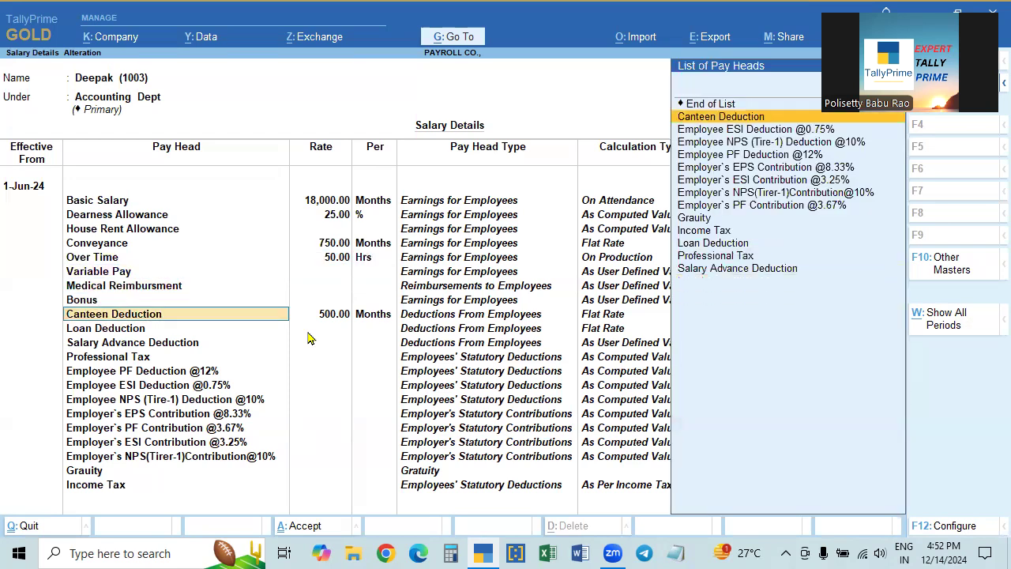
key(Return)
key(Return)
key(Return)
key(Return)
key(Return)
key(Return)
key(Return)
key(Return)
key(Return)
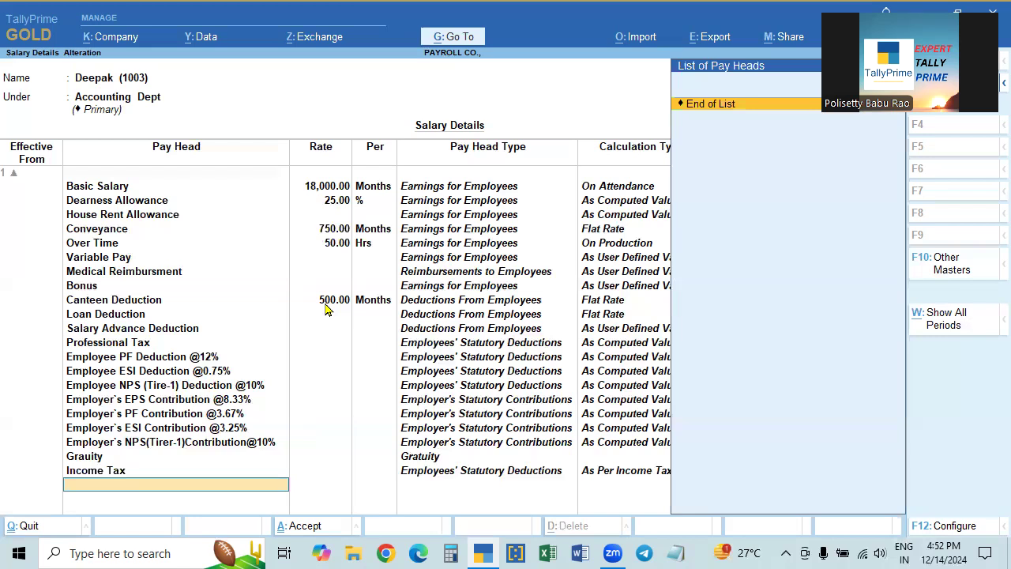
key(Return)
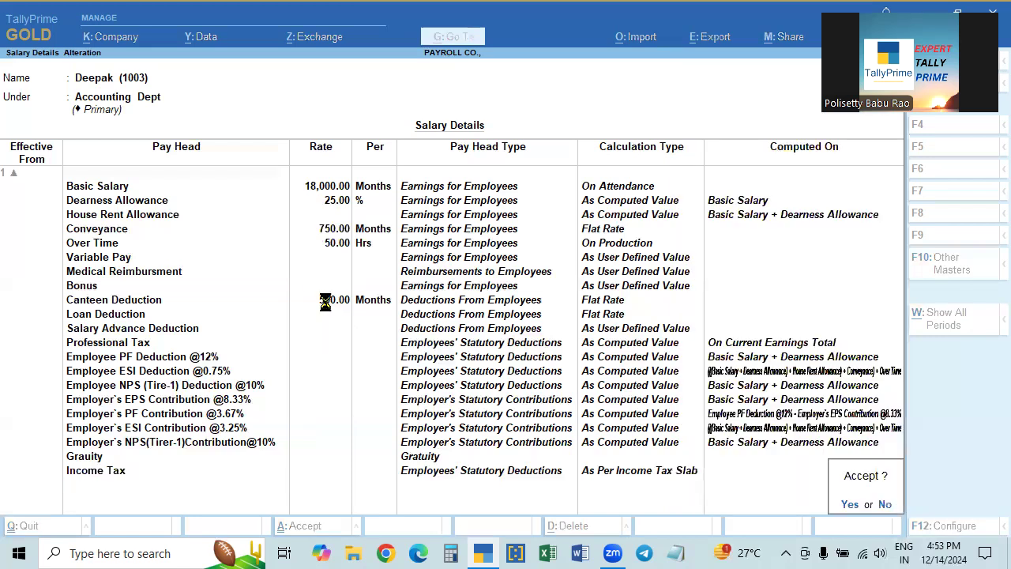
key(Return)
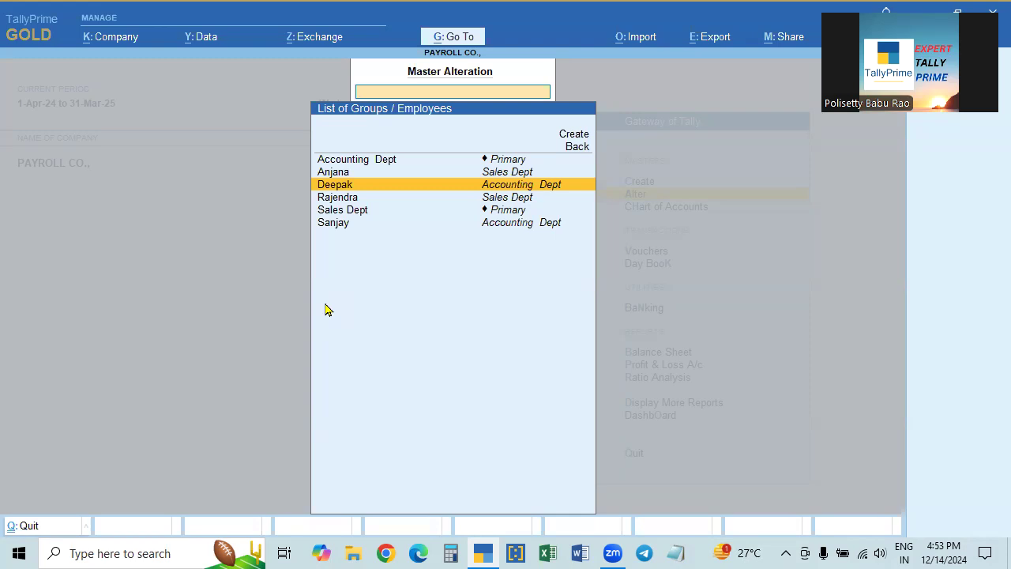
- Back out of the employee and masters lists to Gateway of Tally, declining to quit
key(Escape)
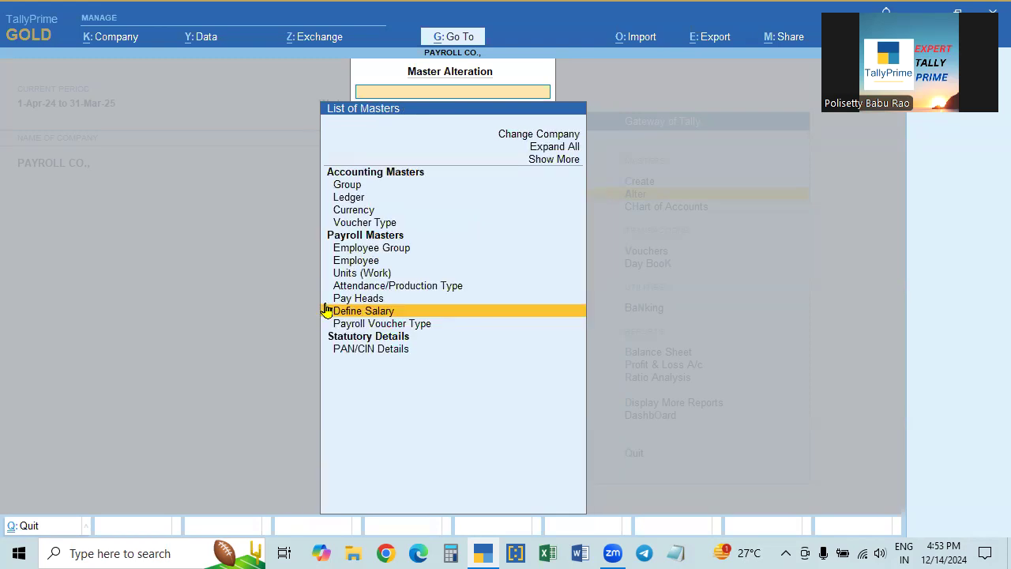
key(Escape)
key(Escape)
key(Escape)
key(Down)
key(Up)
key(Down)
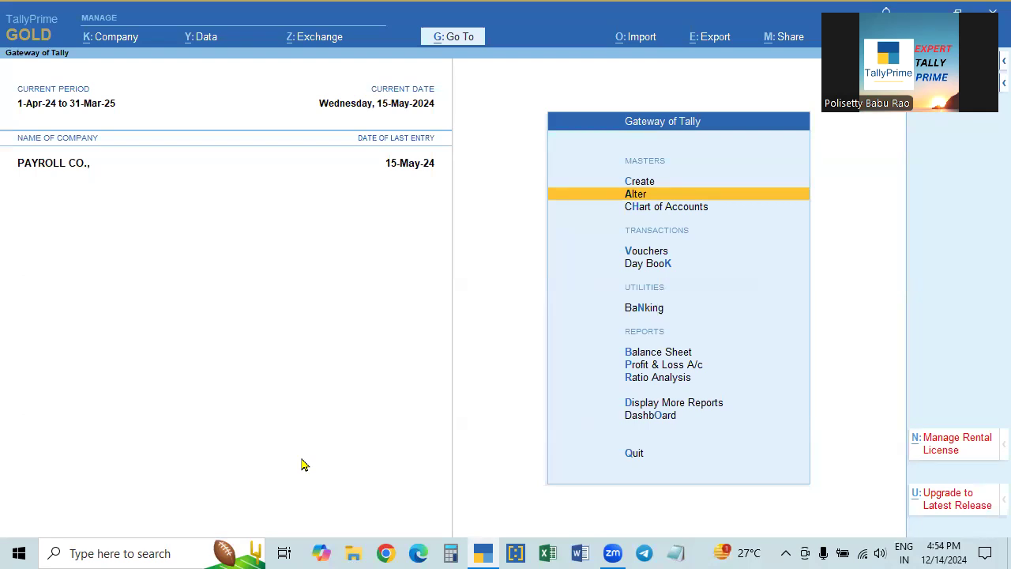
- Expand the Alter masters list with Show More and open Employee Category, showing Primary Cost Category
key(Up)
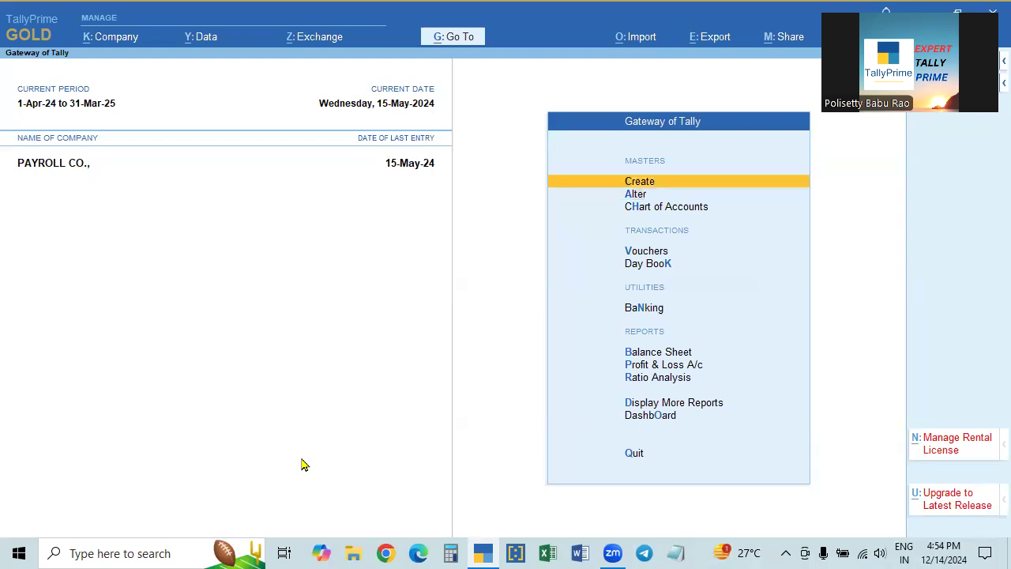
key(Return)
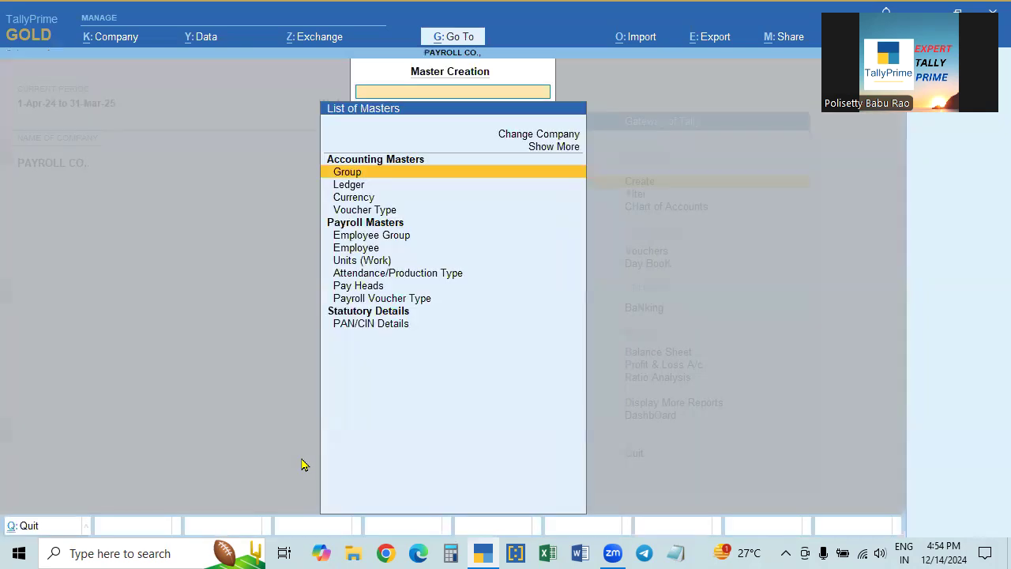
key(Down)
key(Down)
key(Escape)
key(Down)
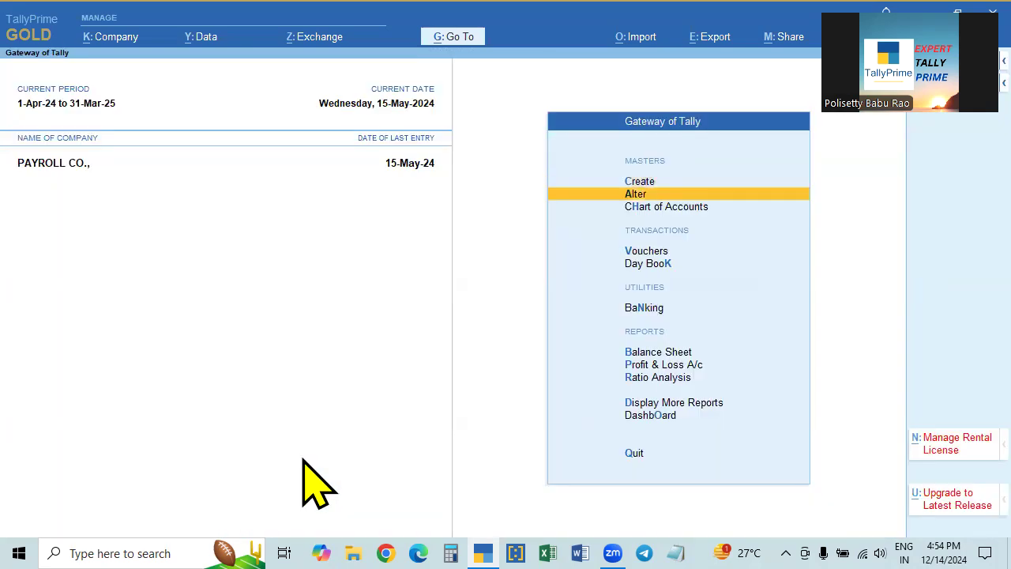
key(Return)
key(Down)
key(Down)
key(Down)
key(Down)
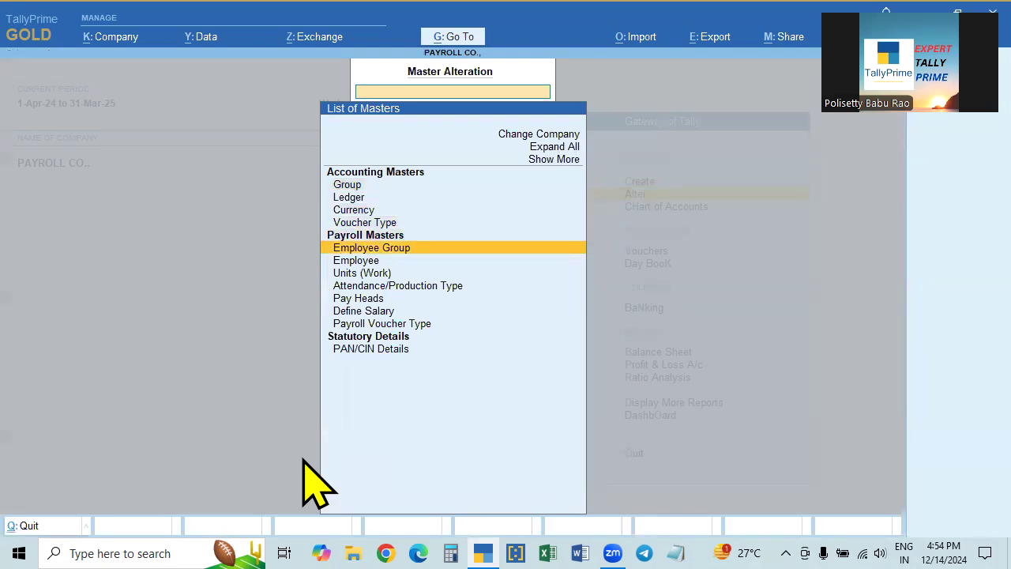
key(Up)
key(Up)
key(Up)
key(Up)
key(Up)
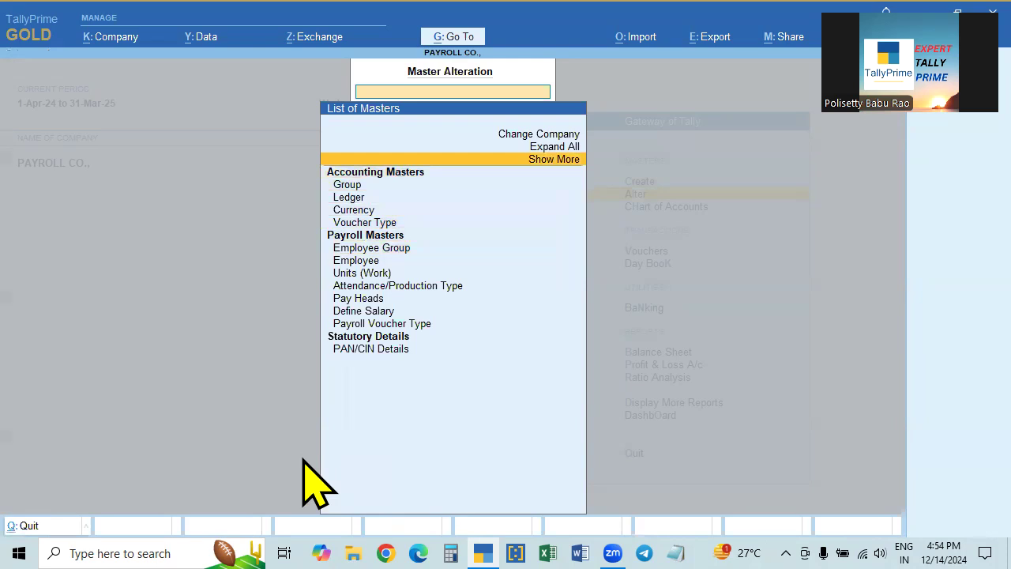
key(Return)
key(Down)
key(Down)
key(Down)
key(Down)
key(Down)
key(Down)
key(Down)
key(Down)
key(Down)
key(Down)
key(Down)
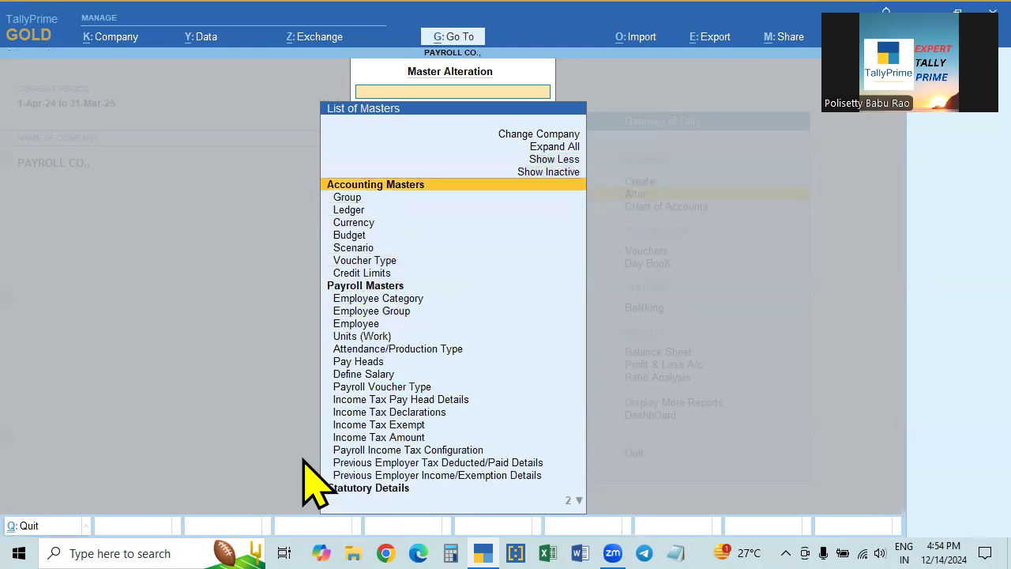
key(Return)
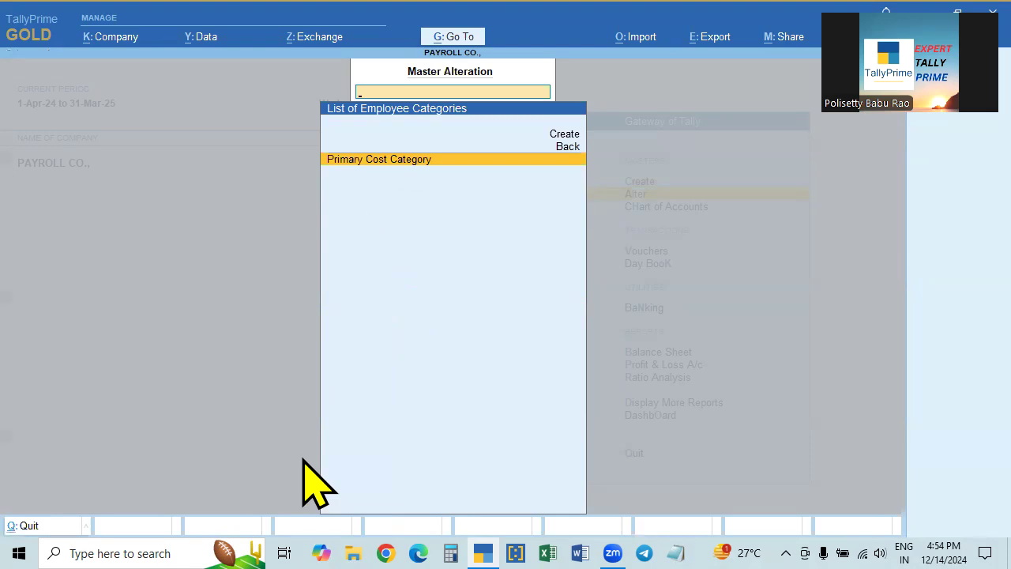
- View the Accounting Dept employee group and an employee master without changes
key(Escape)
key(Down)
key(Return)
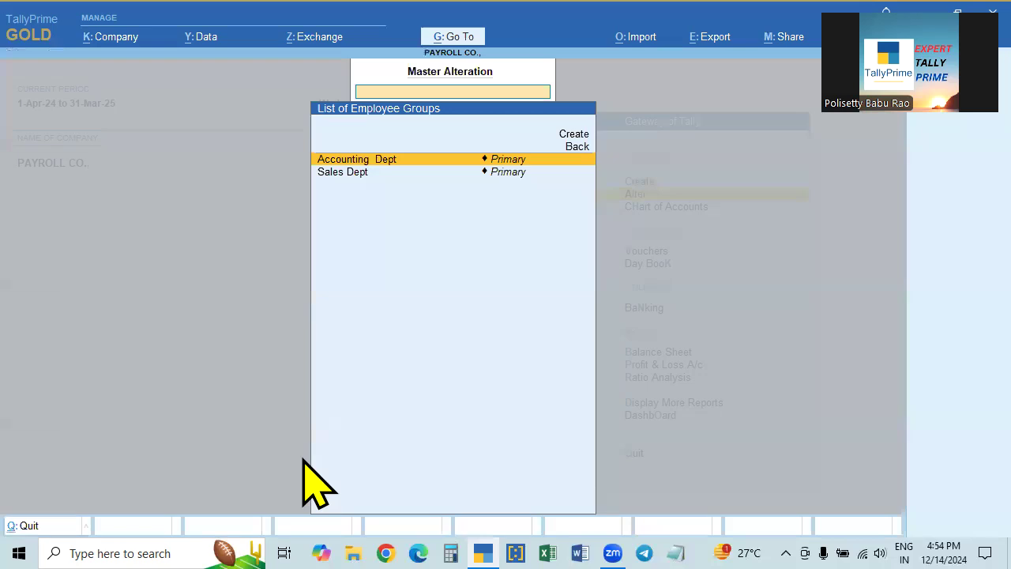
key(Return)
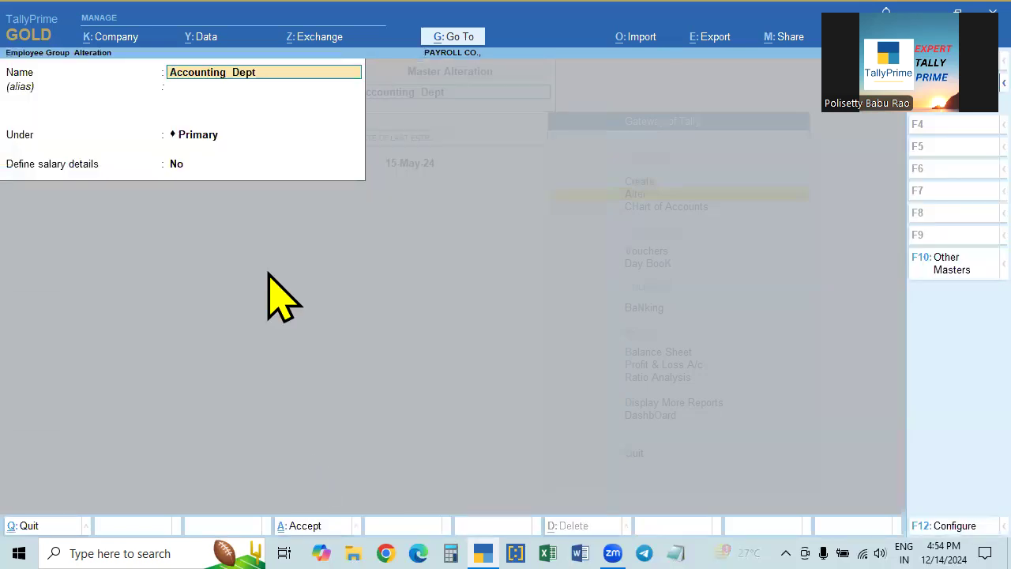
key(Escape)
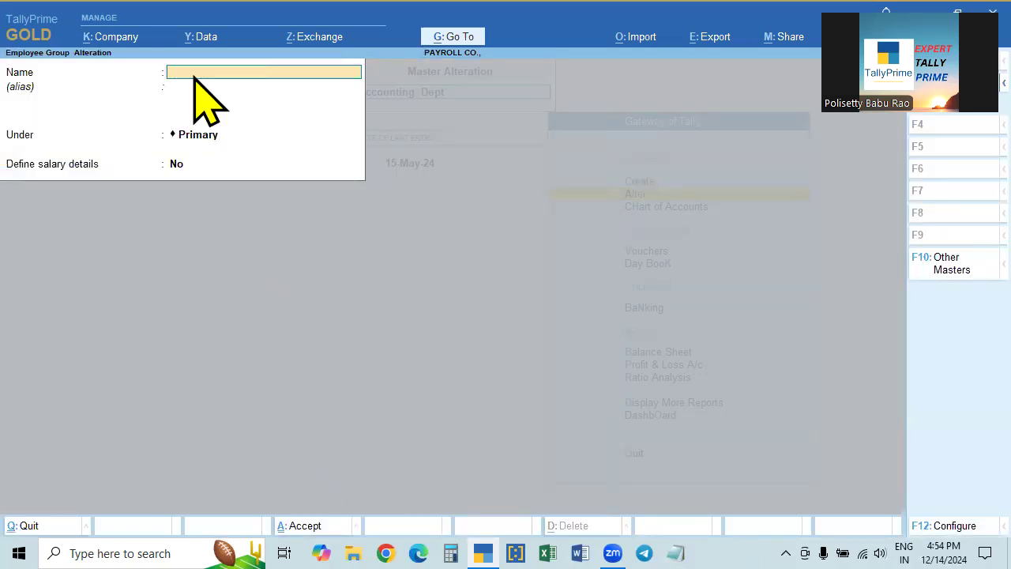
key(Escape)
key(Down)
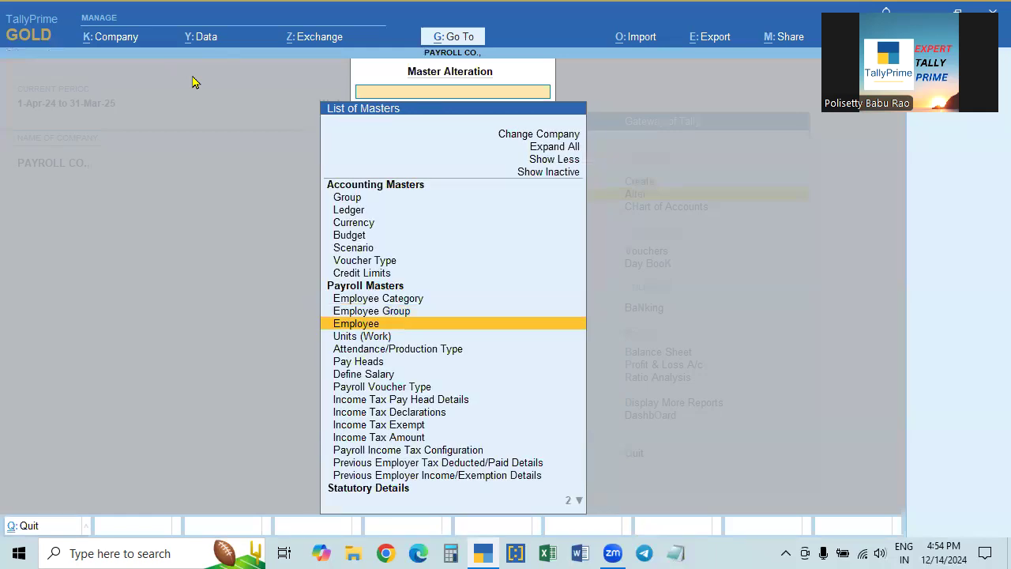
key(Return)
key(Return)
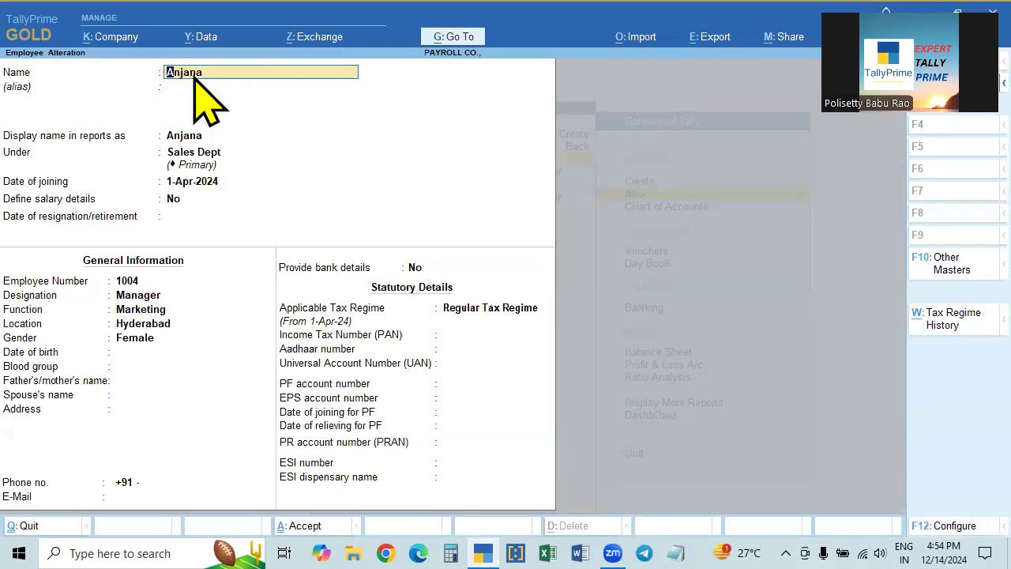
key(Escape)
key(Escape)
- Check the Employee Category list again
key(Up)
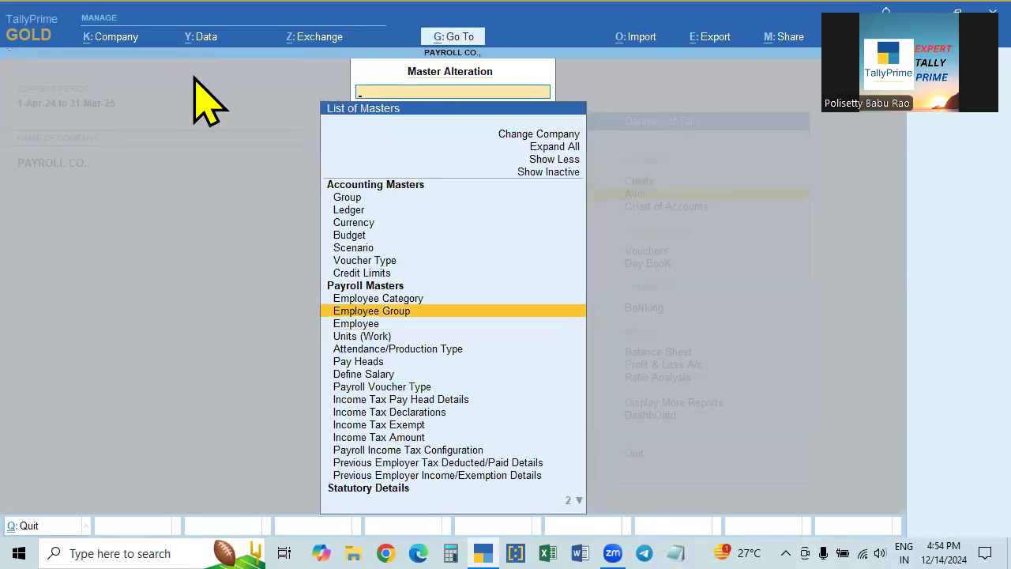
key(Up)
key(Return)
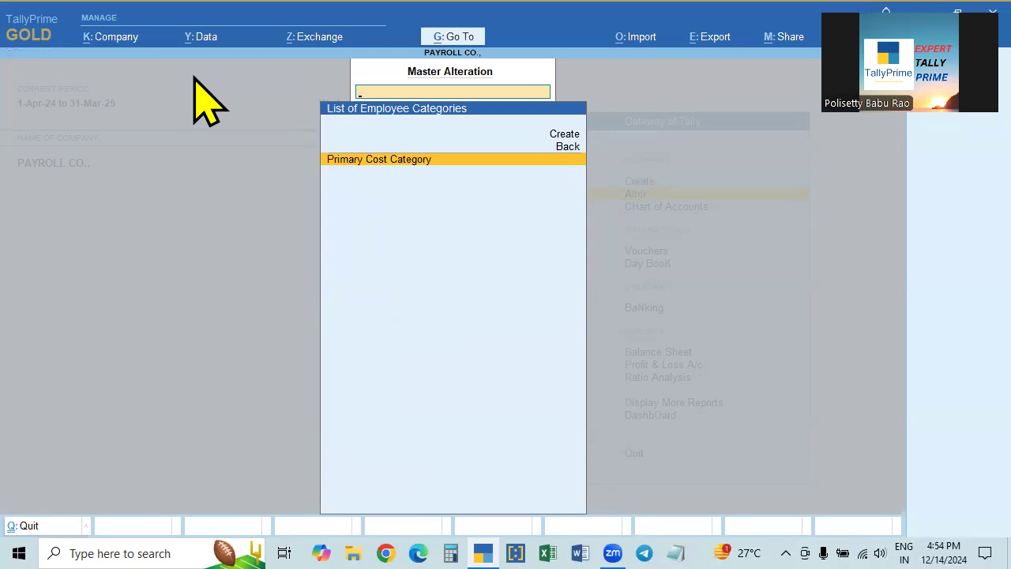
key(Escape)
- Reopen the Accounting Dept group, quit without saving, and view the employee master once more
key(Down)
key(Return)
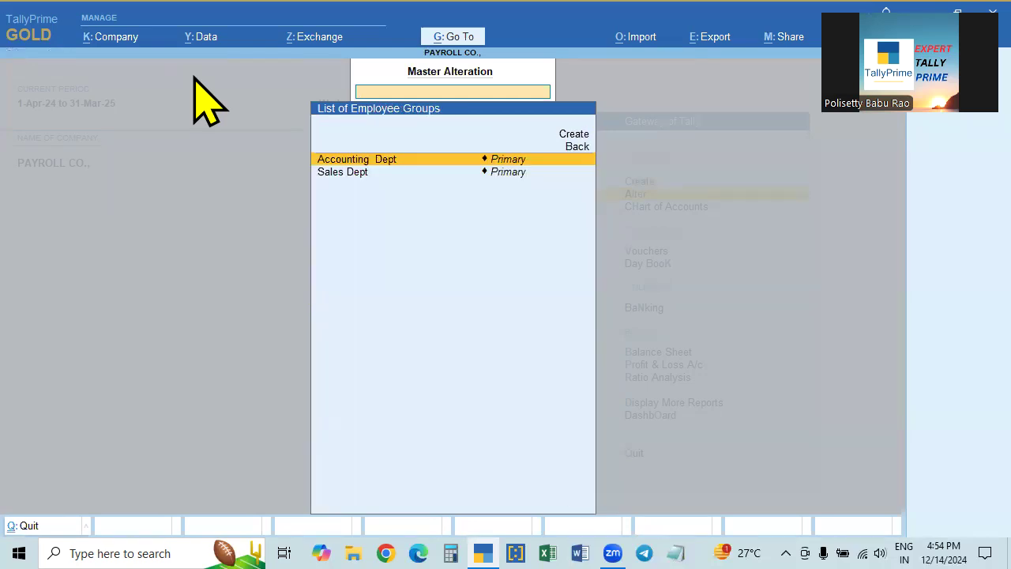
key(Return)
key(BackSpace)
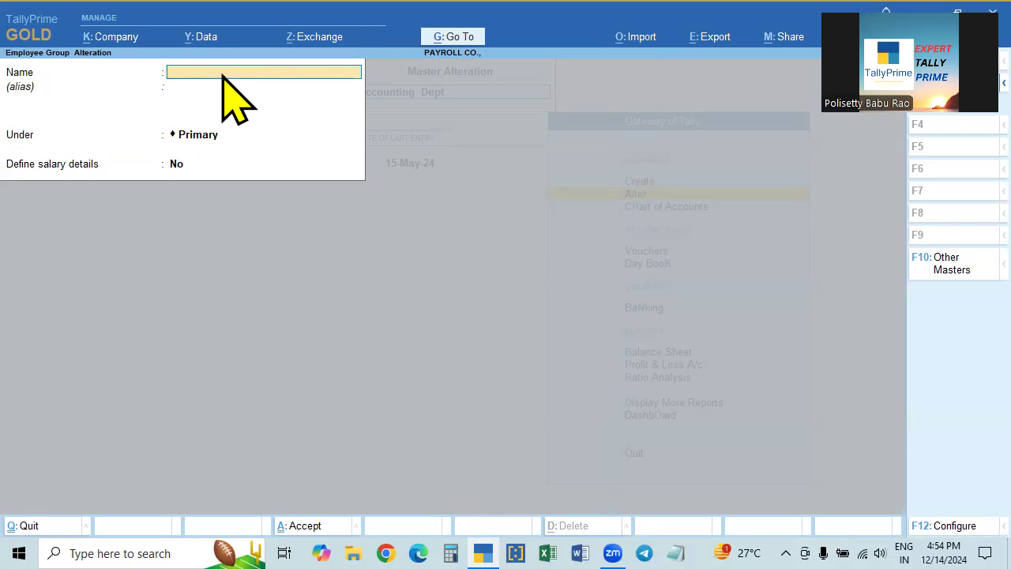
key(Escape)
key(Return)
key(Escape)
key(Down)
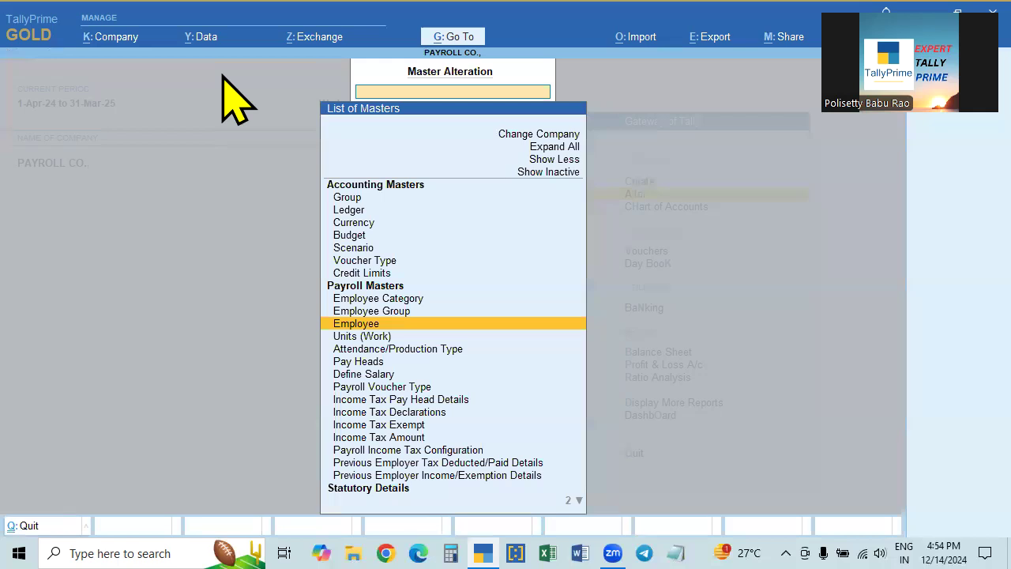
key(Return)
key(Return)
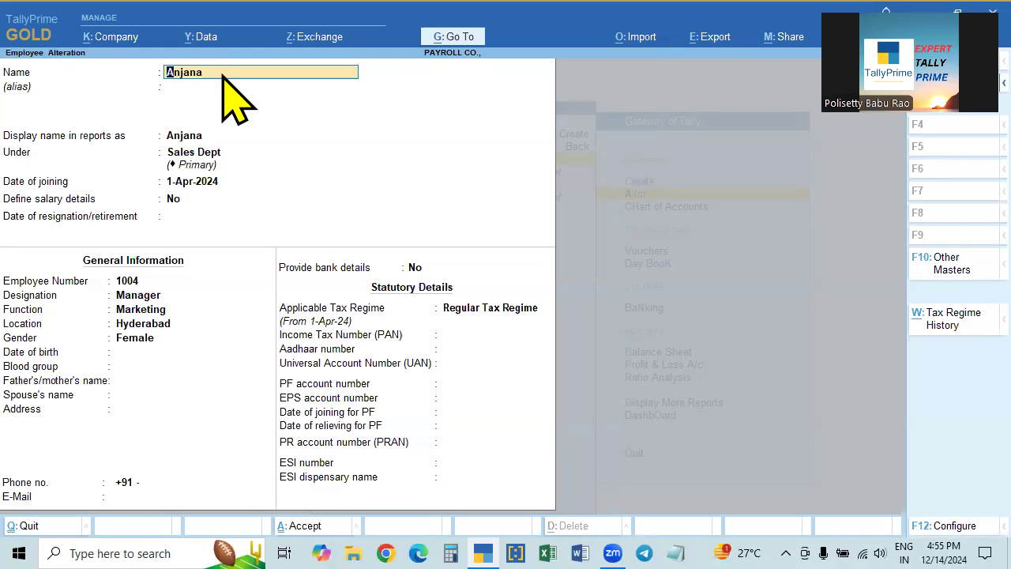
key(Escape)
key(Escape)
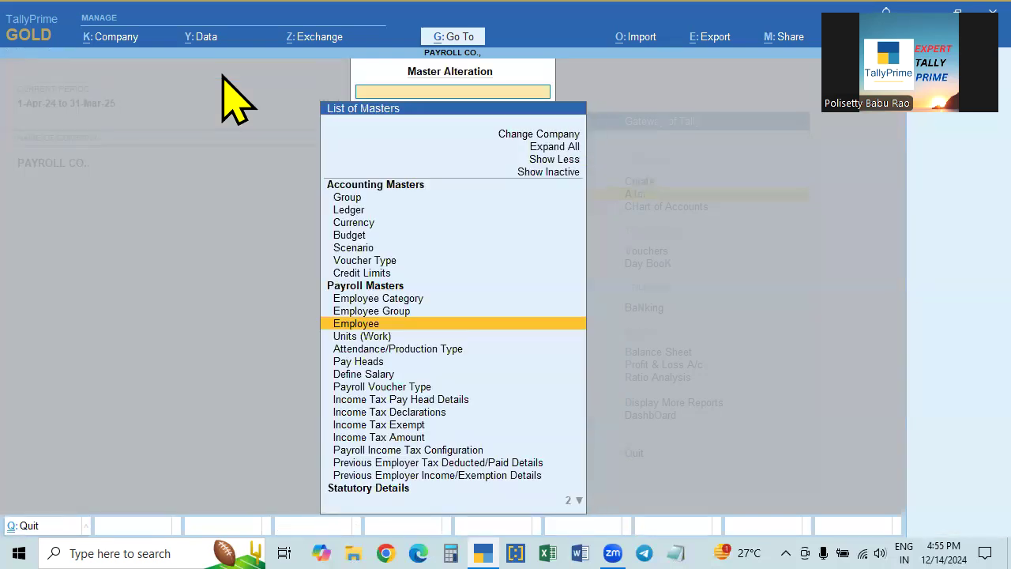
- Reopen the masters list and view Define Salary's list of groups and employees
key(Down)
key(Down)
key(Down)
key(Down)
key(Down)
key(Up)
key(Up)
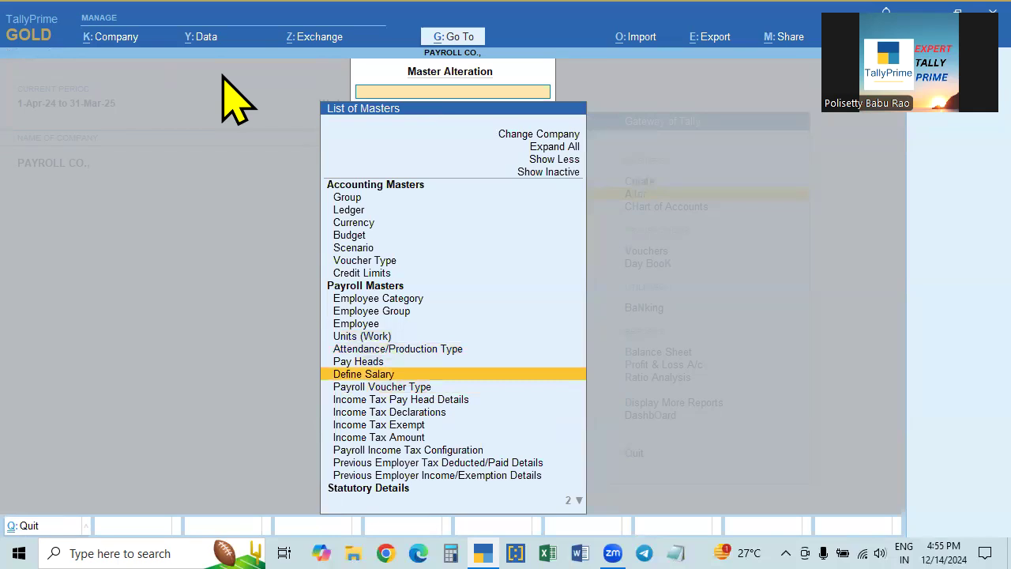
key(Escape)
key(Return)
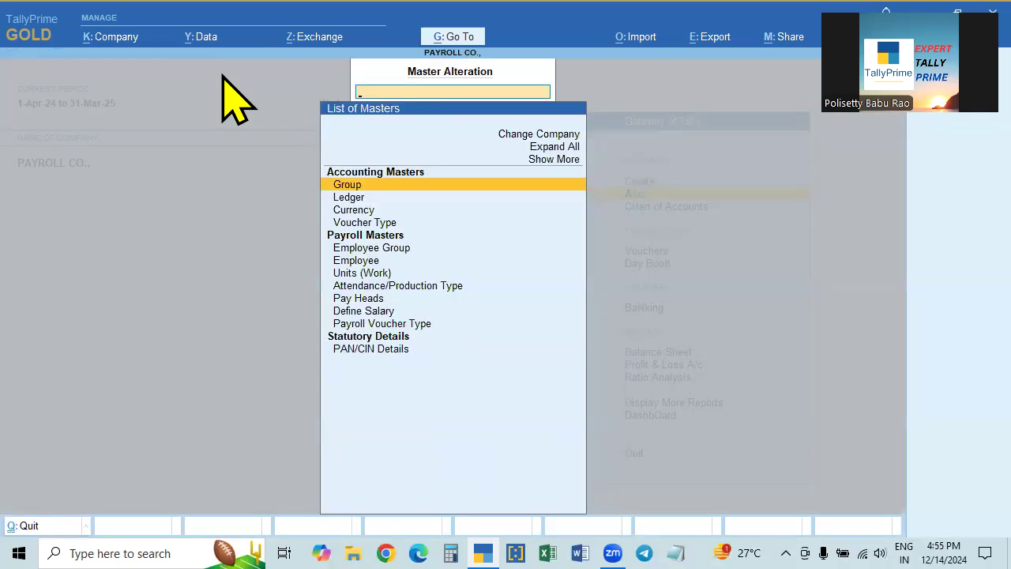
key(Down)
key(Down)
key(Down)
key(Down)
key(Down)
key(Down)
key(Down)
key(Down)
key(Down)
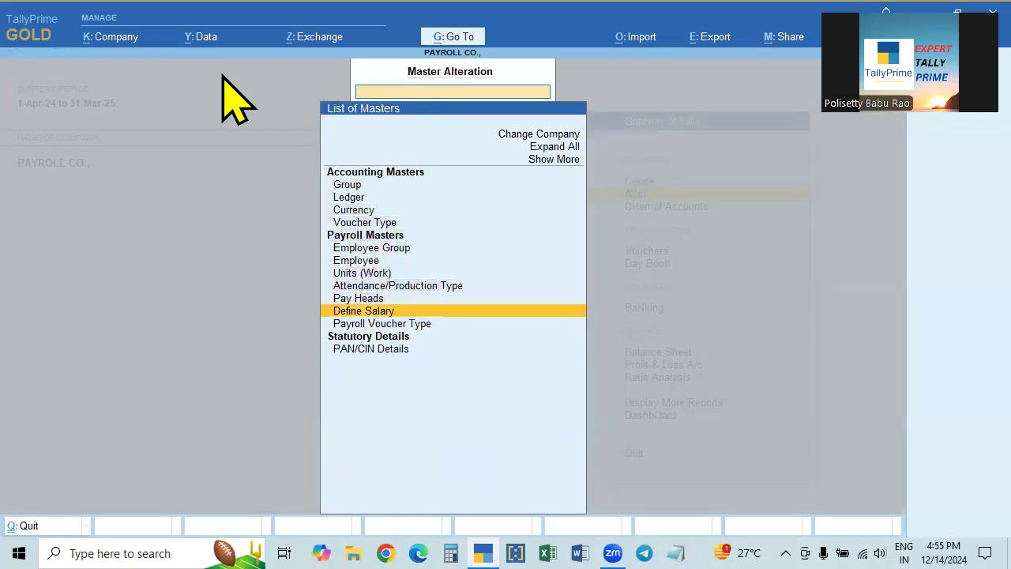
key(Return)
key(Escape)
- Recheck Employee Category via Show More, then exit to Gateway of Tally with Day Book selected
key(Up)
key(Up)
key(Up)
key(Up)
key(Up)
key(Up)
key(Up)
key(Up)
key(Up)
key(Up)
key(Up)
key(Up)
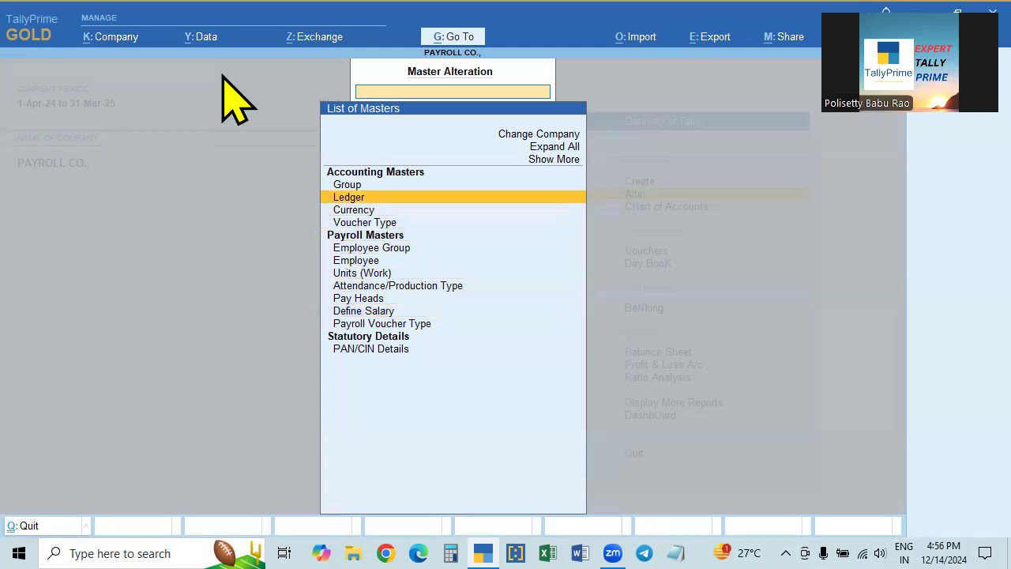
key(Return)
key(Down)
key(Down)
key(Down)
key(Down)
key(Down)
key(Down)
key(Down)
key(Down)
key(Down)
key(Down)
key(Down)
key(Down)
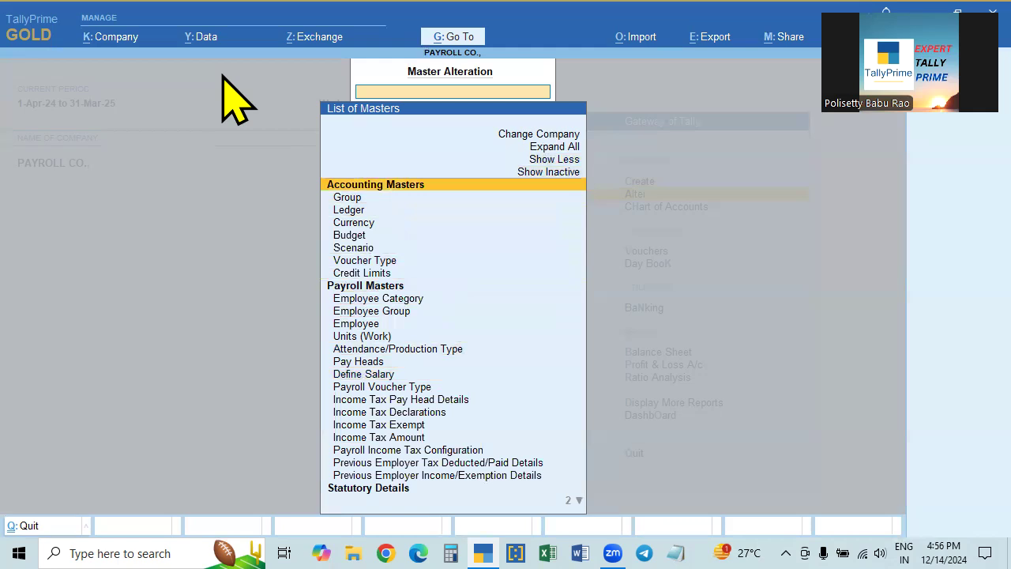
key(Up)
key(Return)
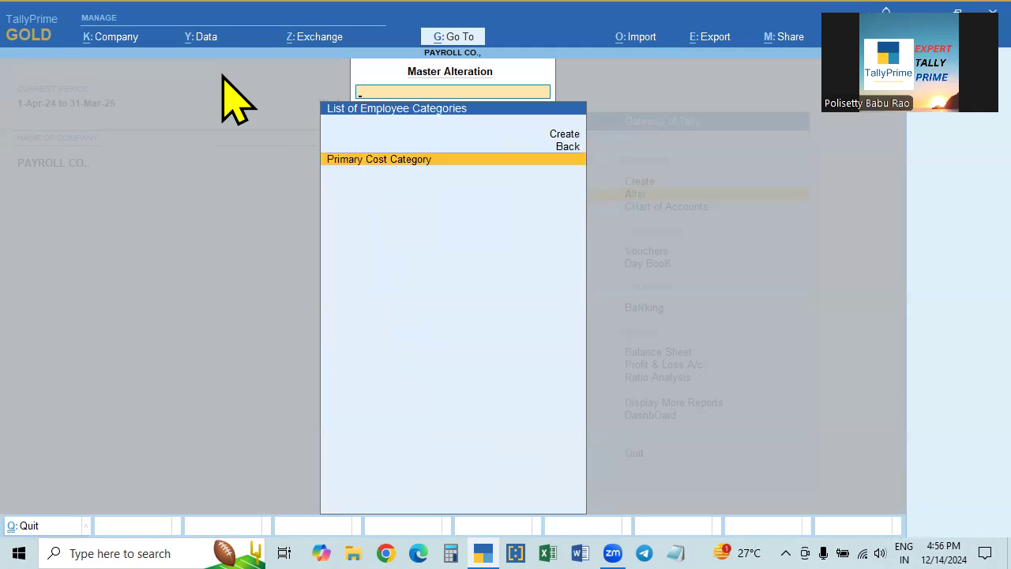
key(Escape)
key(Escape)
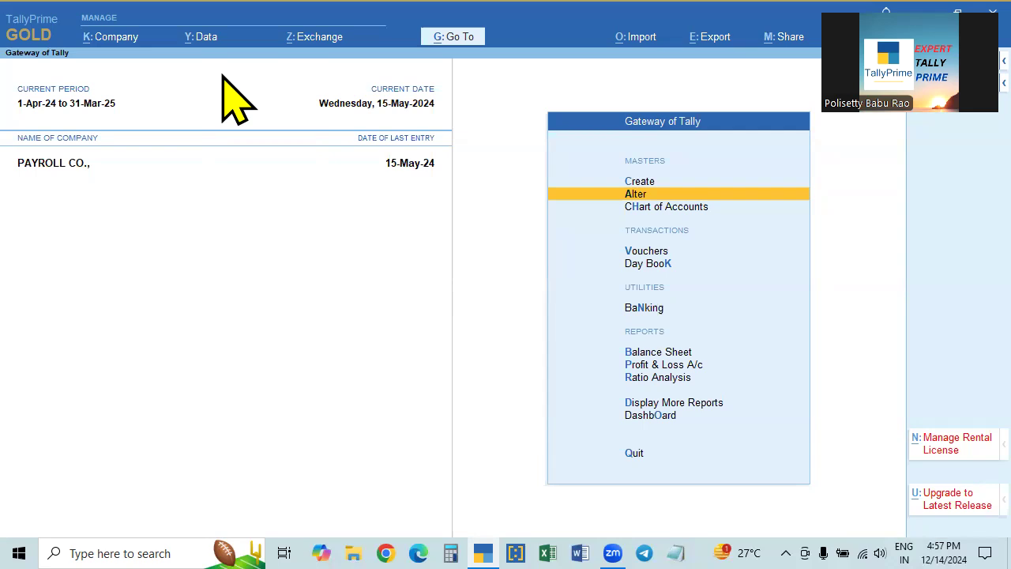
key(Down)
key(Down)
key(Down)
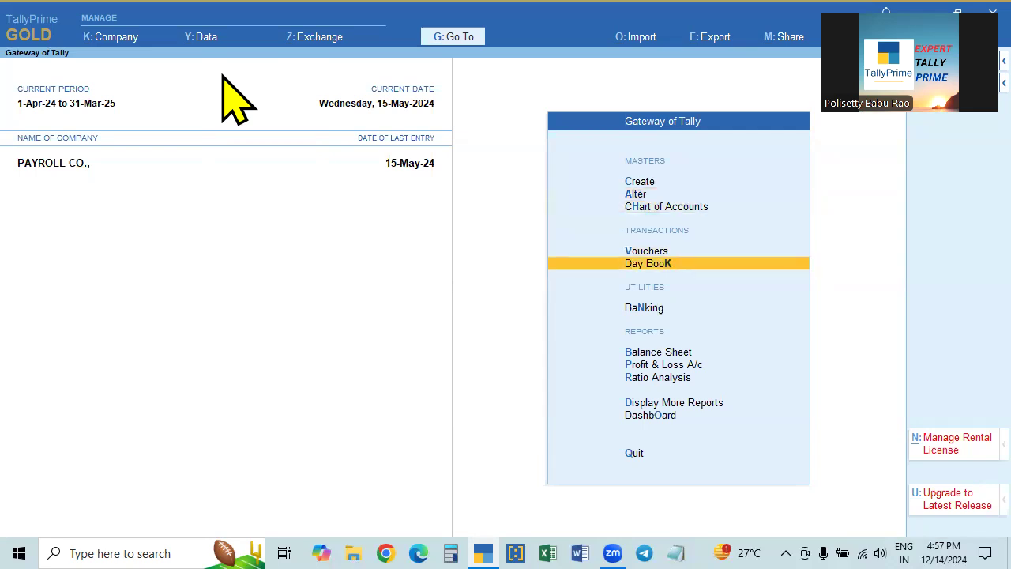